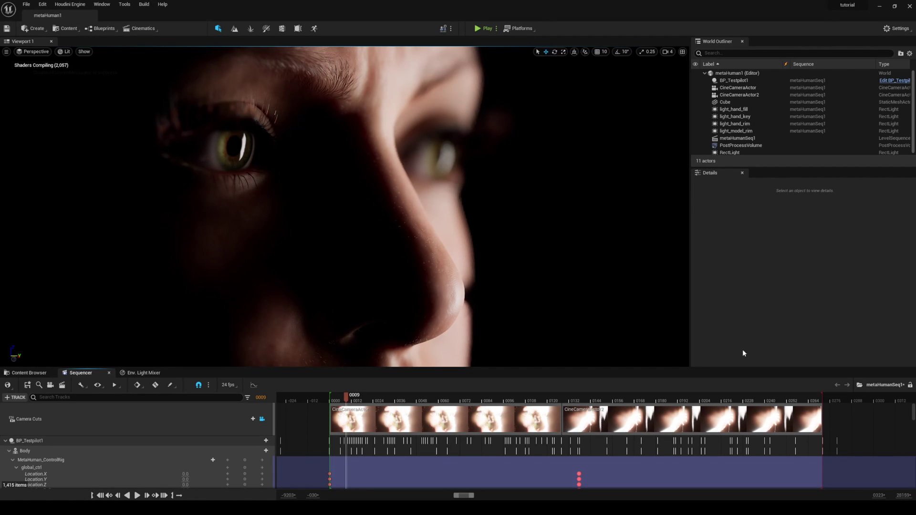
- Move the sequence playhead to frame 5 and check which content sources the project offers
mouse_move(349, 402)
mouse_down()
mouse_move(415, 411)
mouse_move(593, 404)
mouse_move(337, 406)
mouse_up()
key(Right)
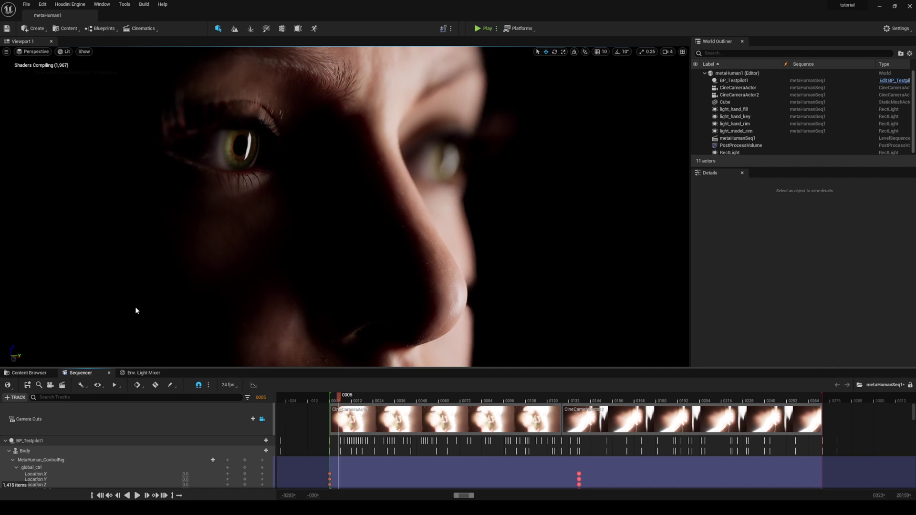
click(65, 28)
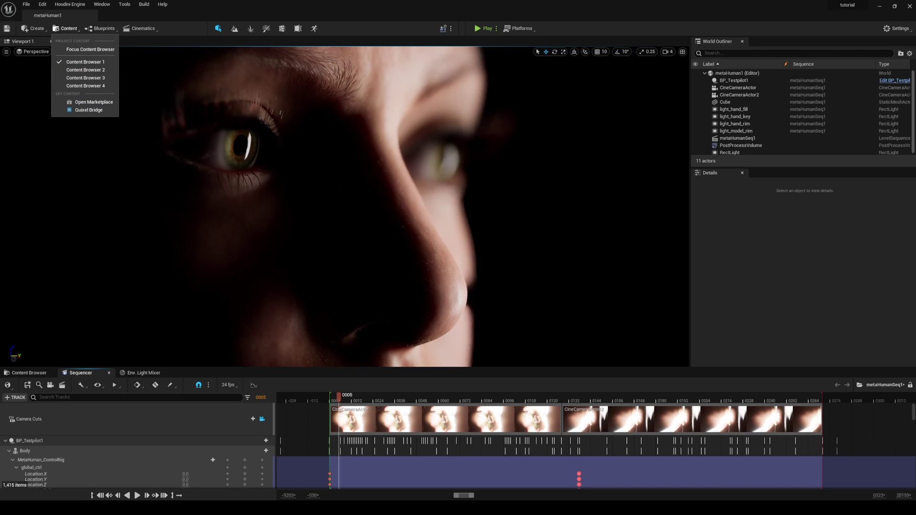
click(637, 201)
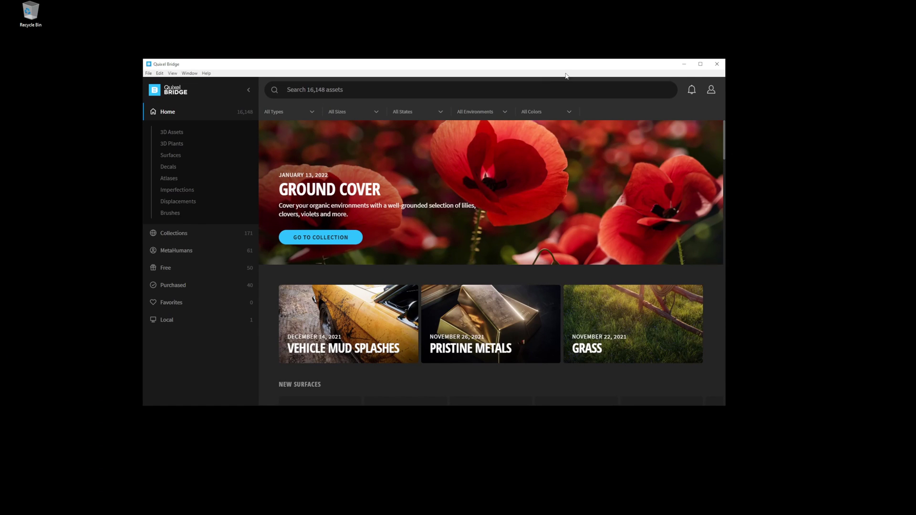
- Switch to Quixel Bridge and open the TESTPILOT1 character from My MetaHumans
click(712, 89)
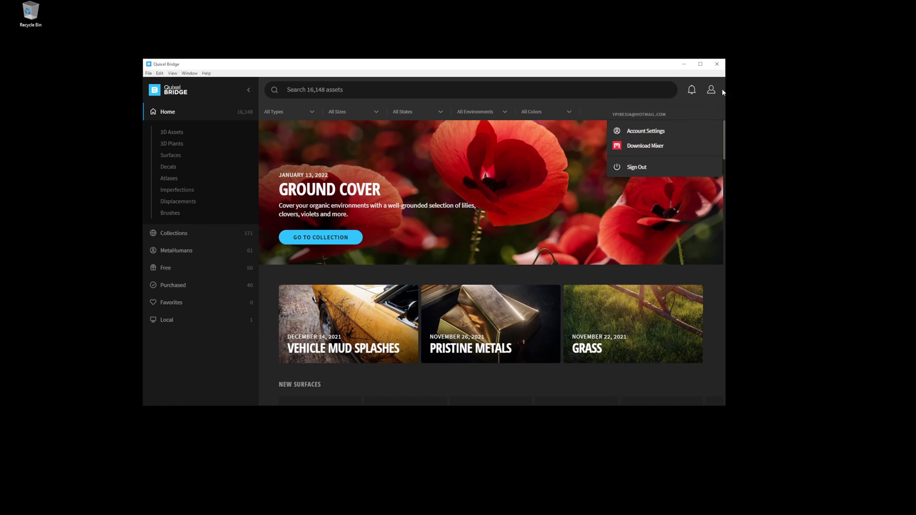
click(712, 90)
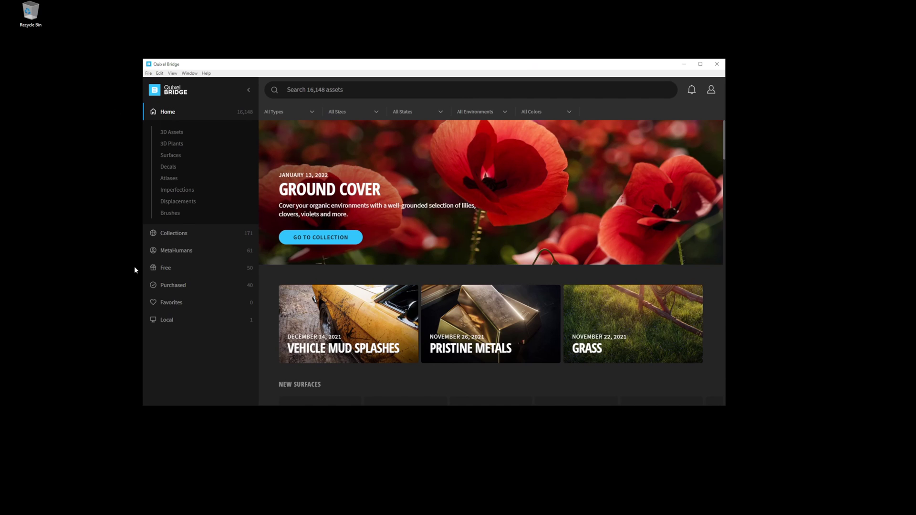
click(216, 253)
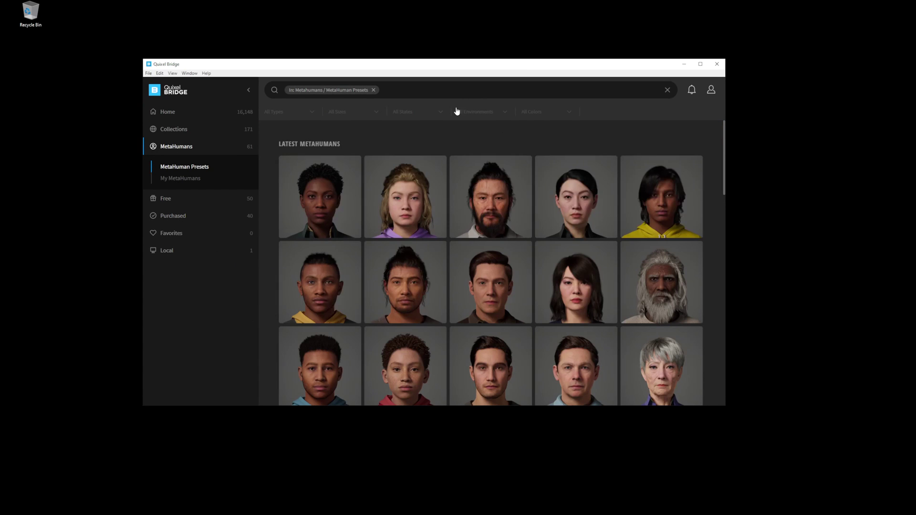
click(171, 179)
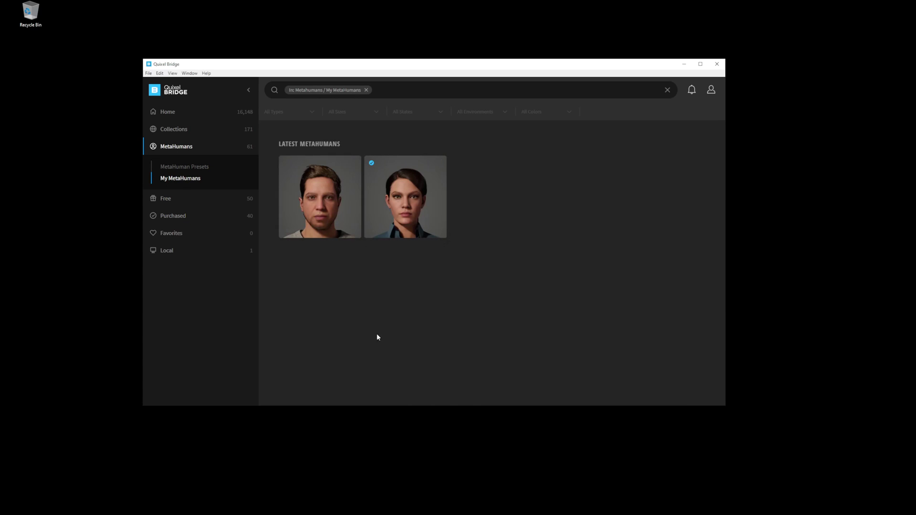
click(388, 205)
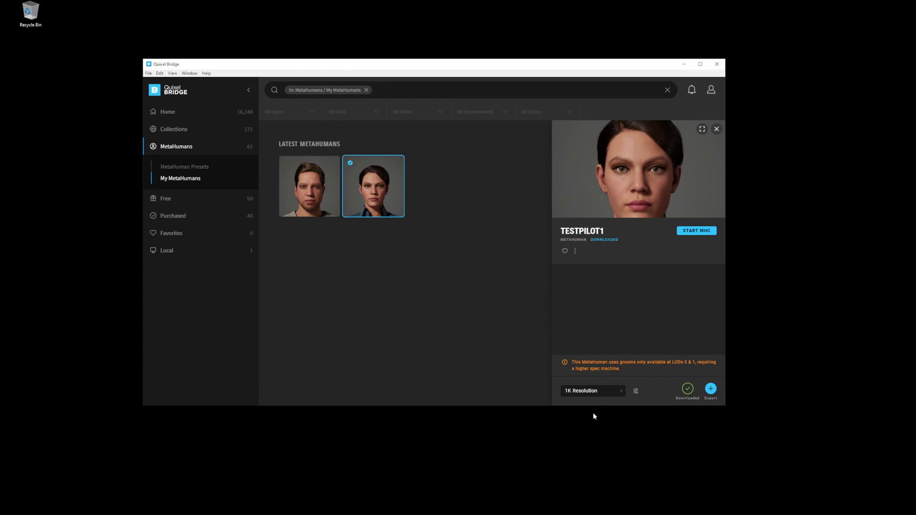
- Look through the resolution options for TESTPILOT1 and set it to 2K Resolution
click(618, 392)
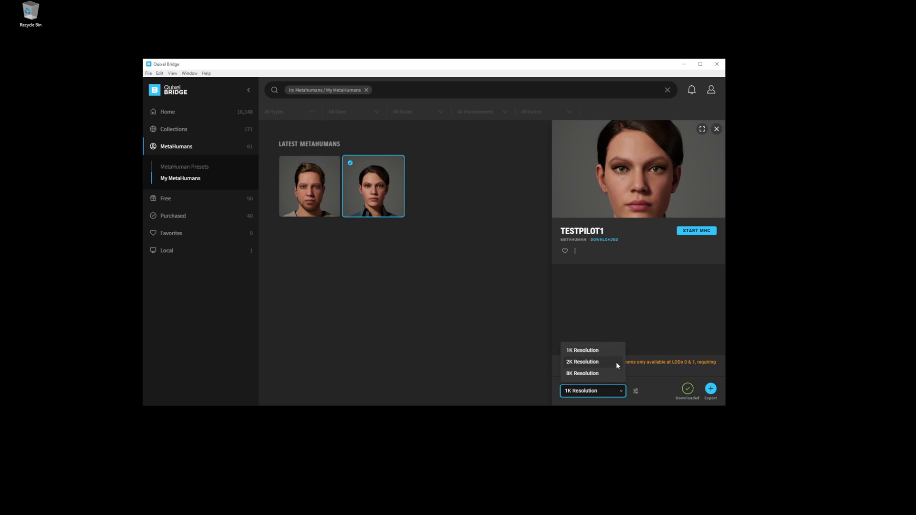
click(605, 328)
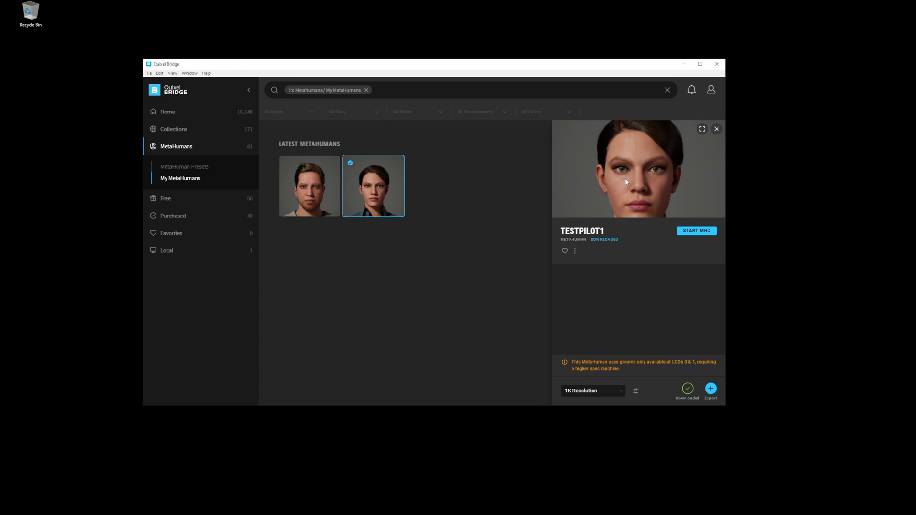
click(599, 391)
click(648, 304)
click(615, 392)
click(602, 394)
click(604, 394)
click(611, 313)
click(609, 391)
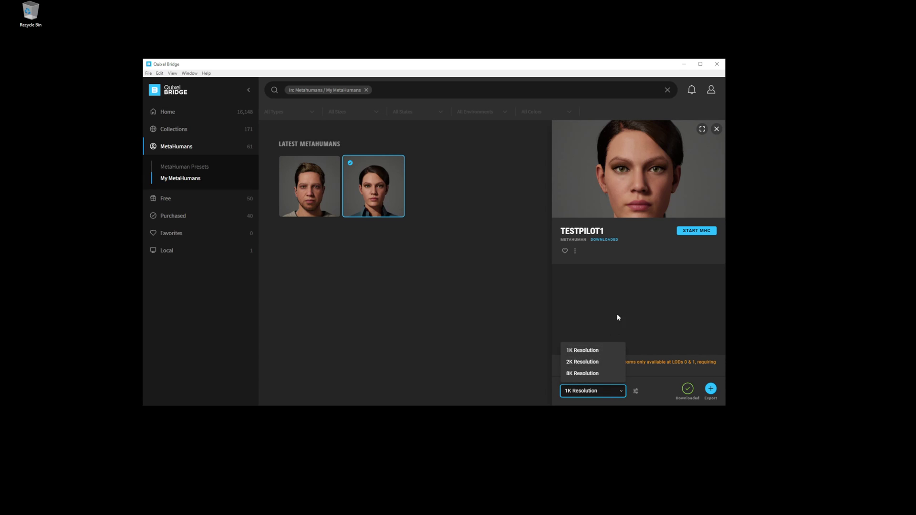
click(613, 361)
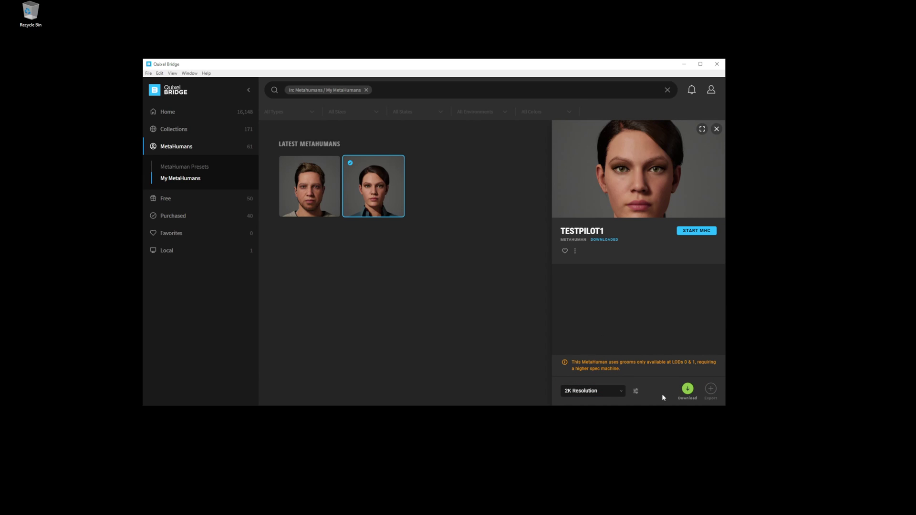
- In the download settings for models, set the MetaHumans format to UAsset + Source Asset
click(637, 392)
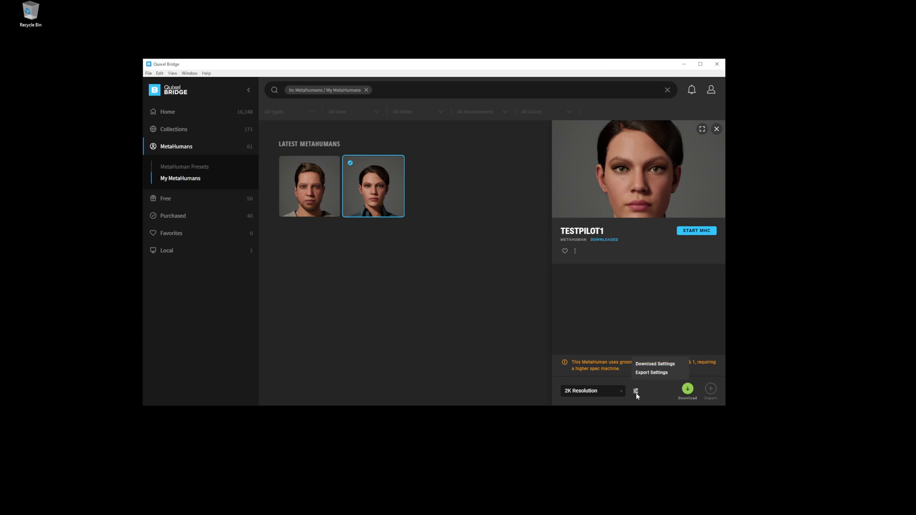
click(661, 364)
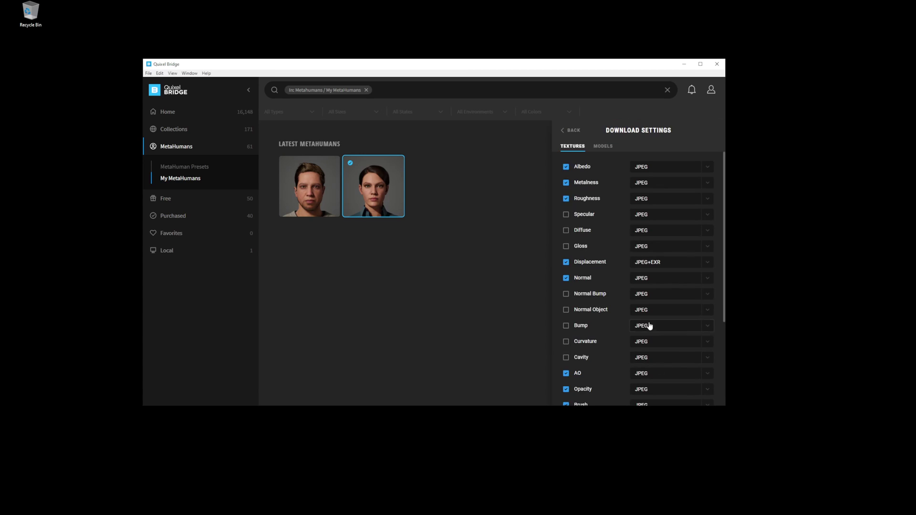
click(601, 147)
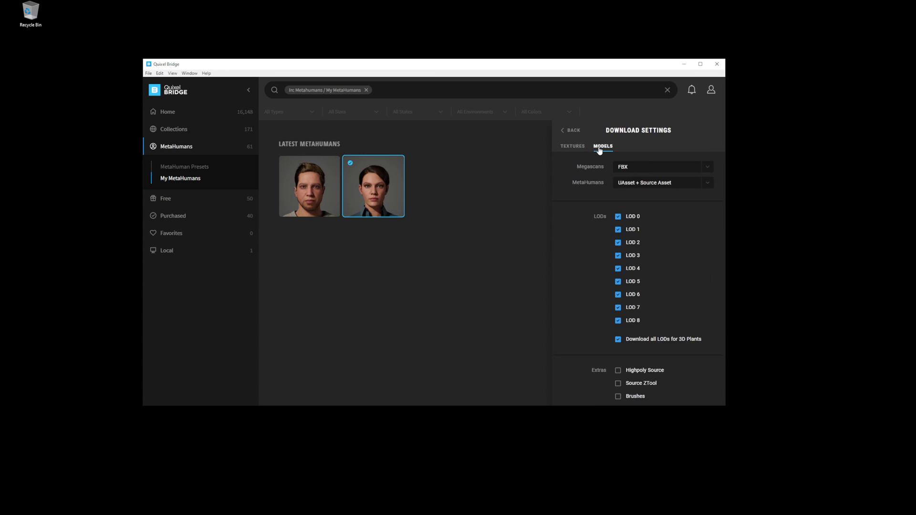
click(626, 168)
click(637, 183)
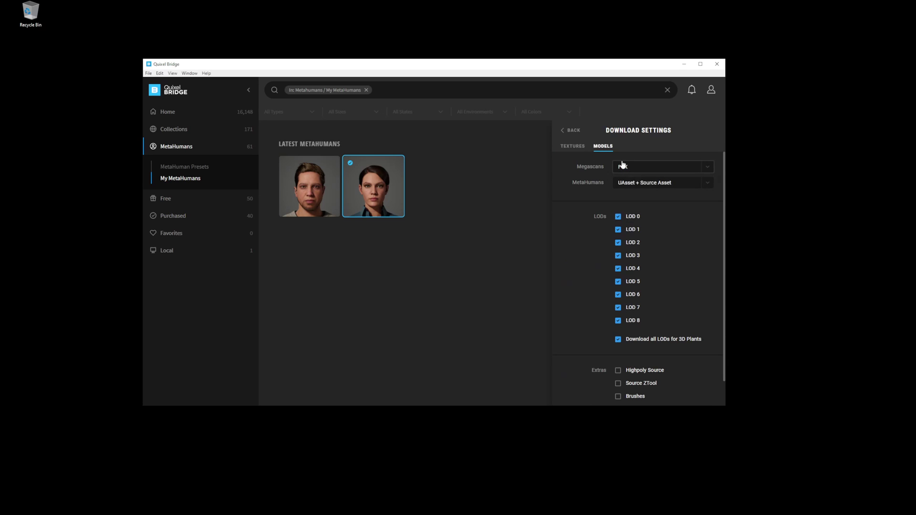
click(644, 183)
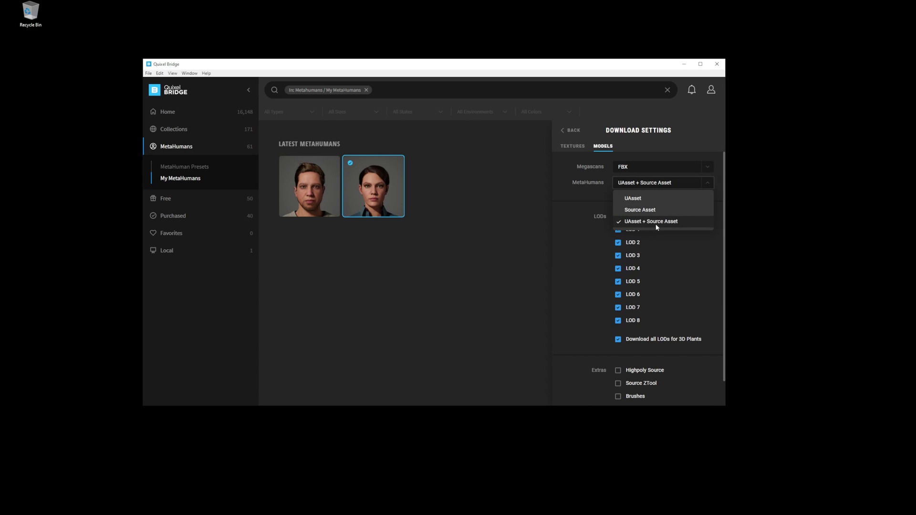
click(673, 222)
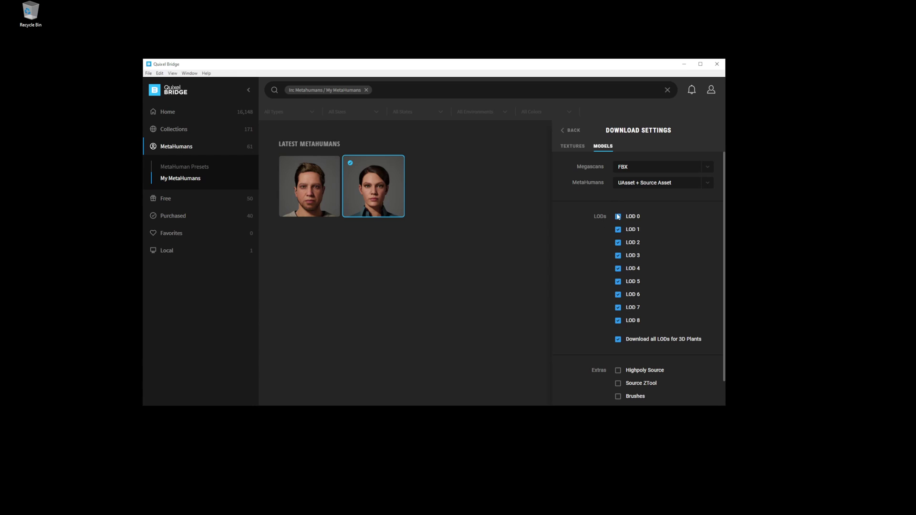
- Review the texture maps and the Albedo format options in the download settings, then return to the character
click(574, 147)
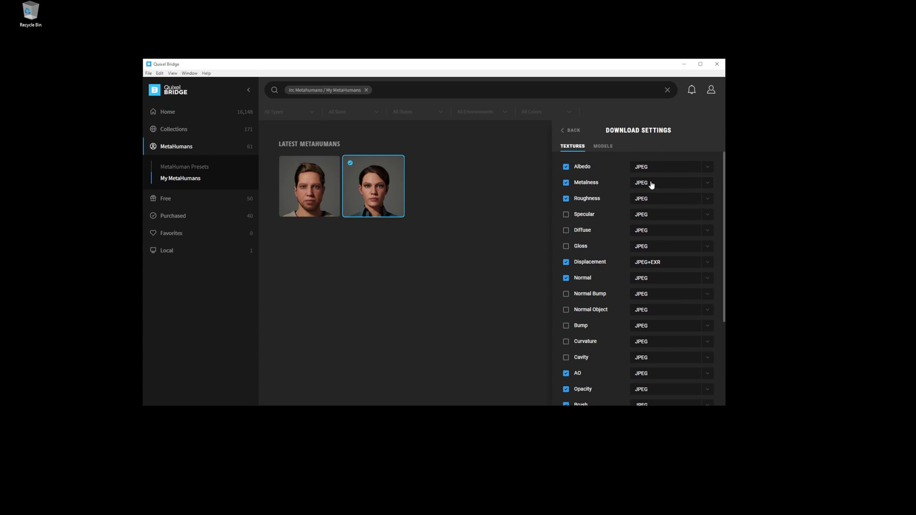
scroll(650, 186, down, 5)
scroll(640, 213, up, 5)
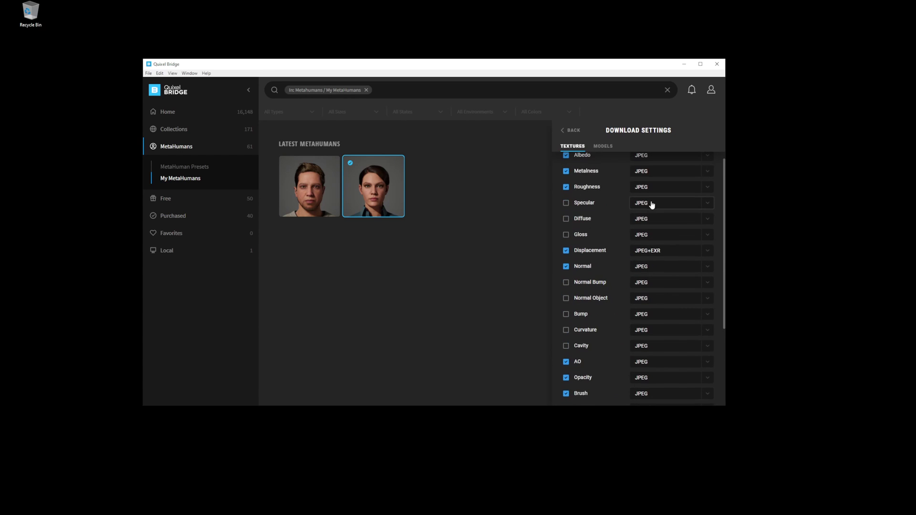
scroll(654, 204, up, 1)
click(673, 170)
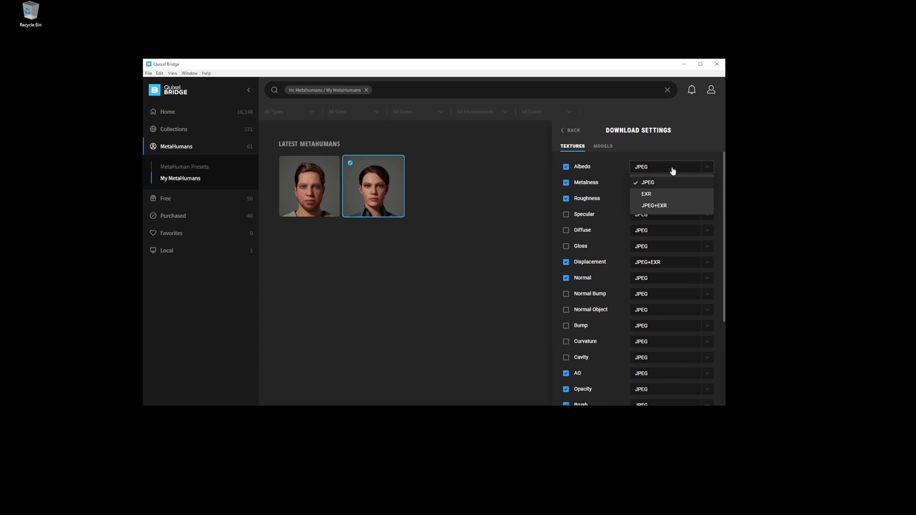
click(672, 169)
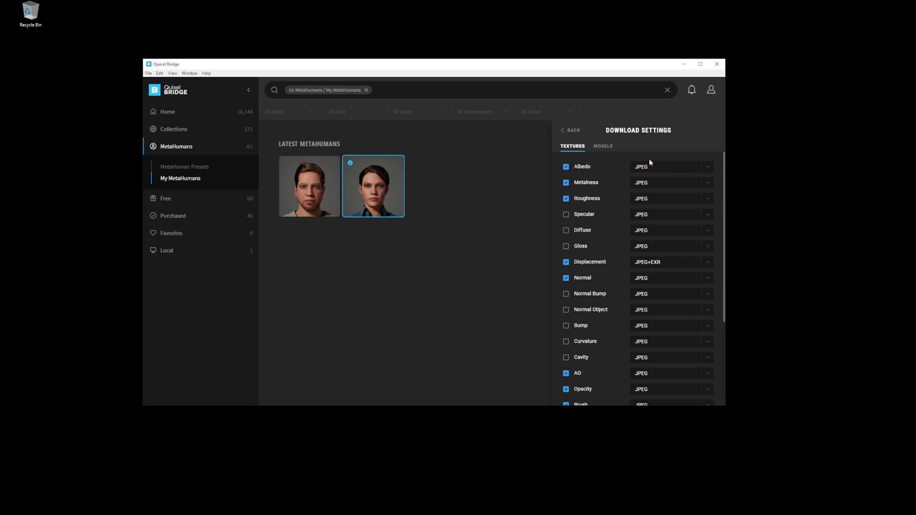
click(580, 135)
- Review the export settings for the export target, the textures and the MetaHumans model format
mouse_move(636, 391)
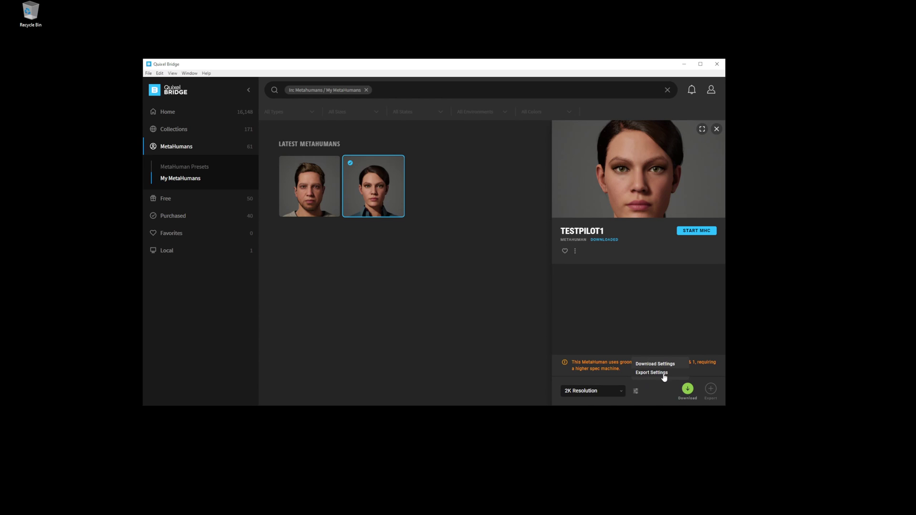
click(652, 374)
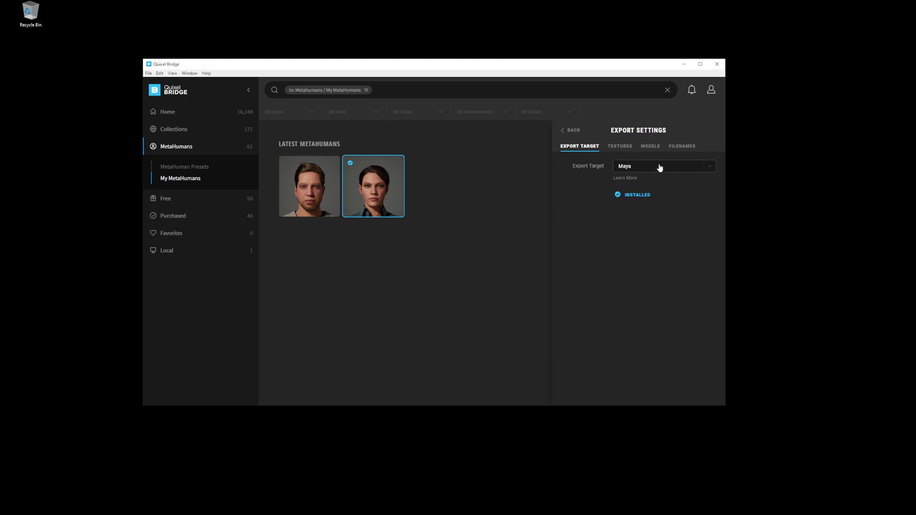
click(621, 147)
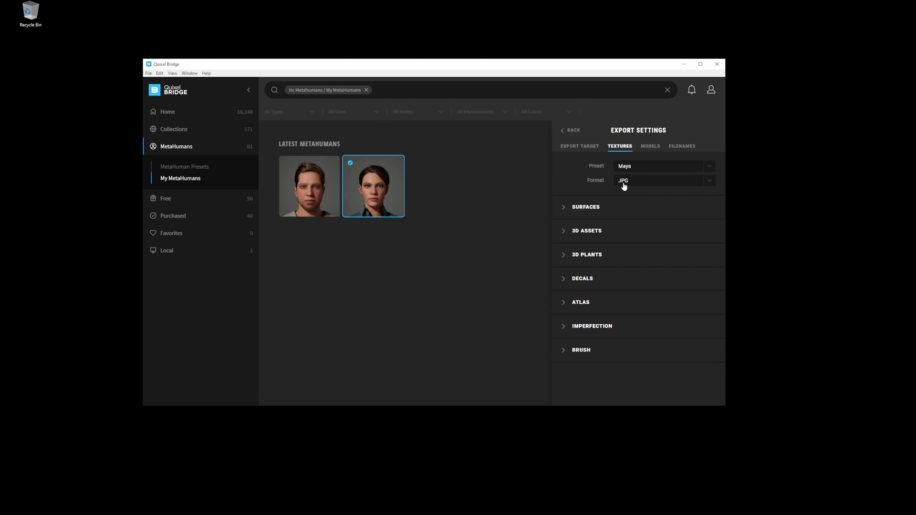
click(656, 152)
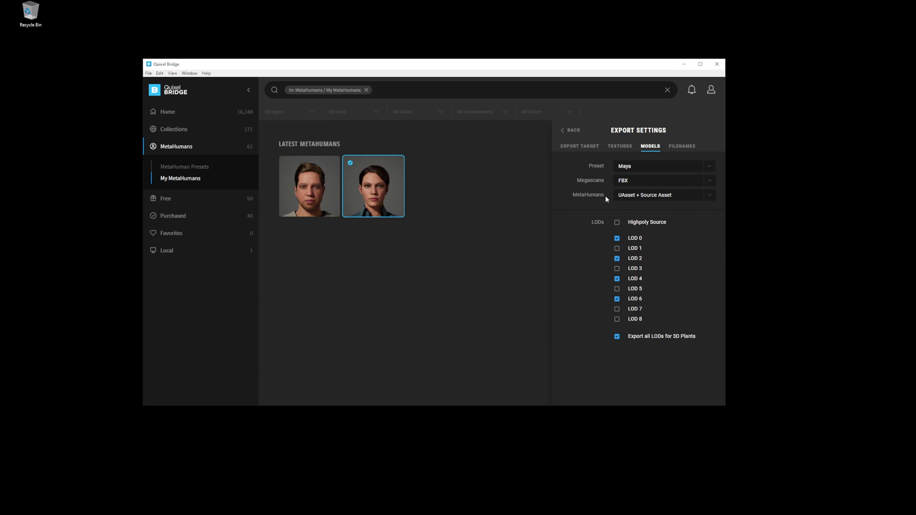
click(681, 200)
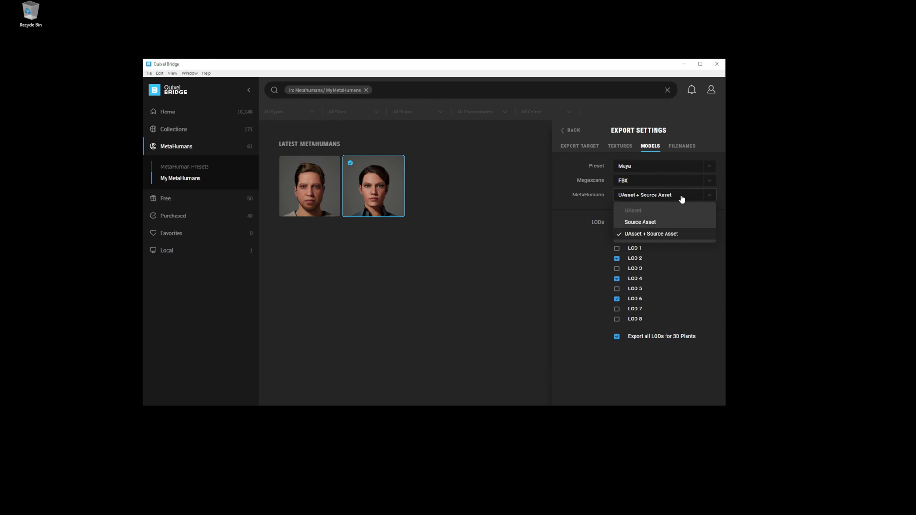
click(540, 276)
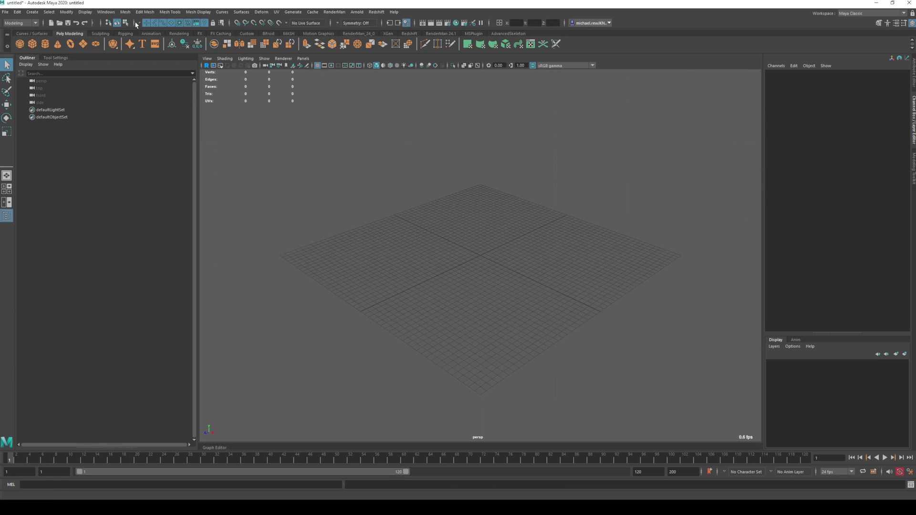
- Export TESTPILOT1 at 1K Resolution from Quixel Bridge to the open Maya scene and accept the character import
alt+drag(442, 270, 419, 237)
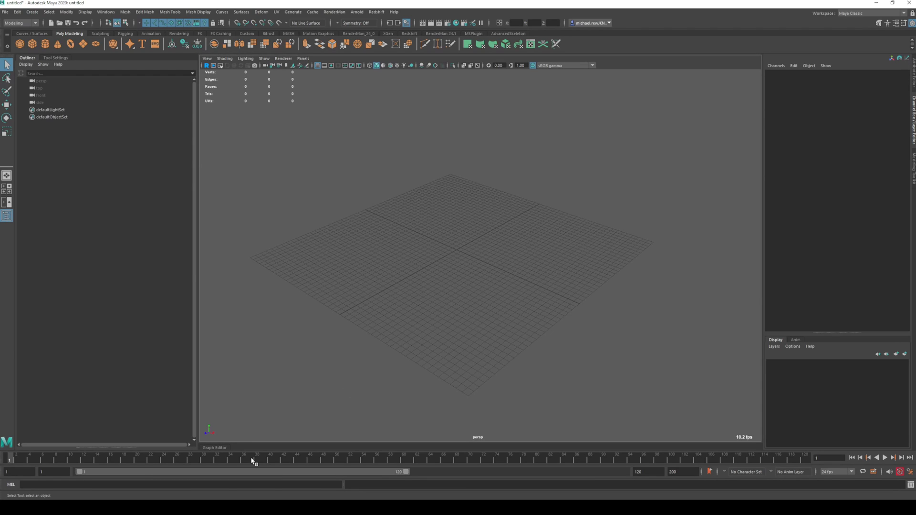
click(265, 507)
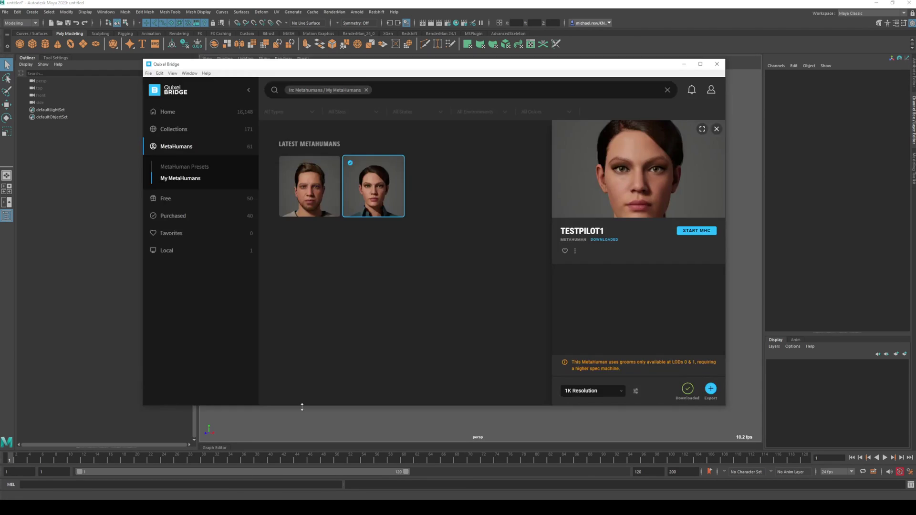
click(710, 389)
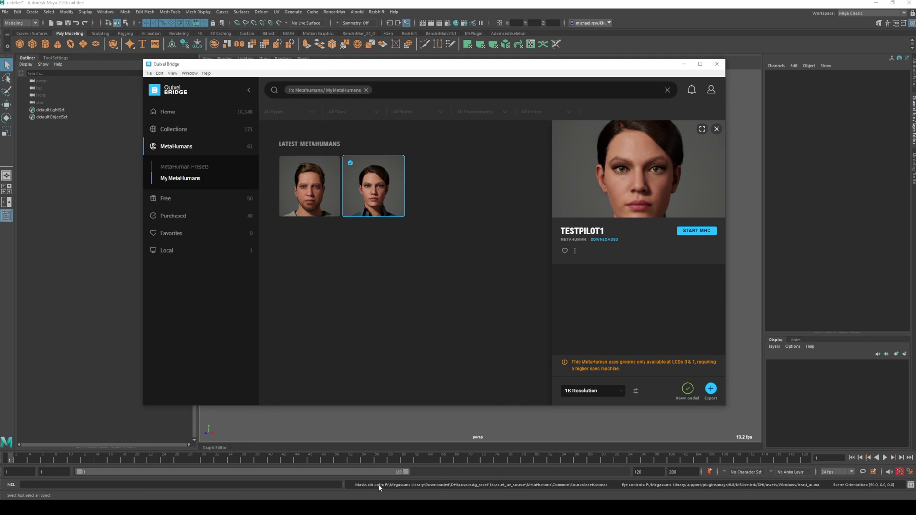
click(570, 9)
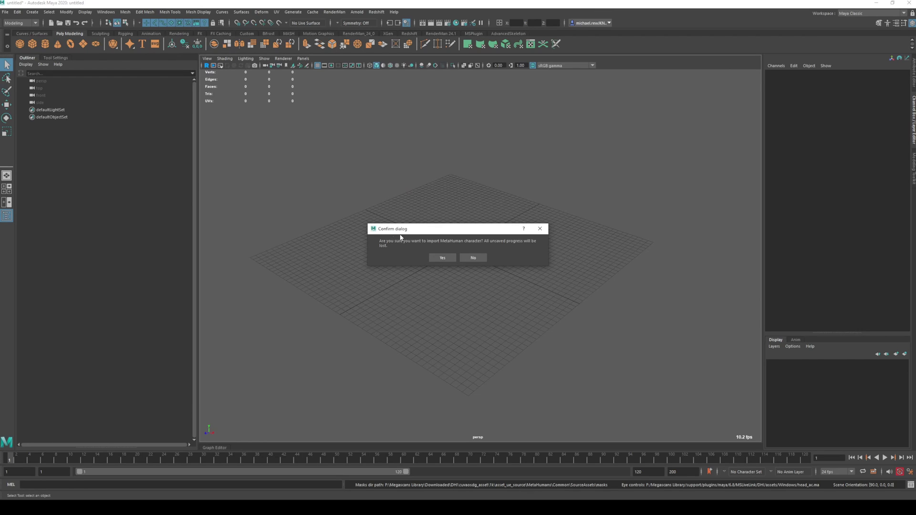
click(443, 259)
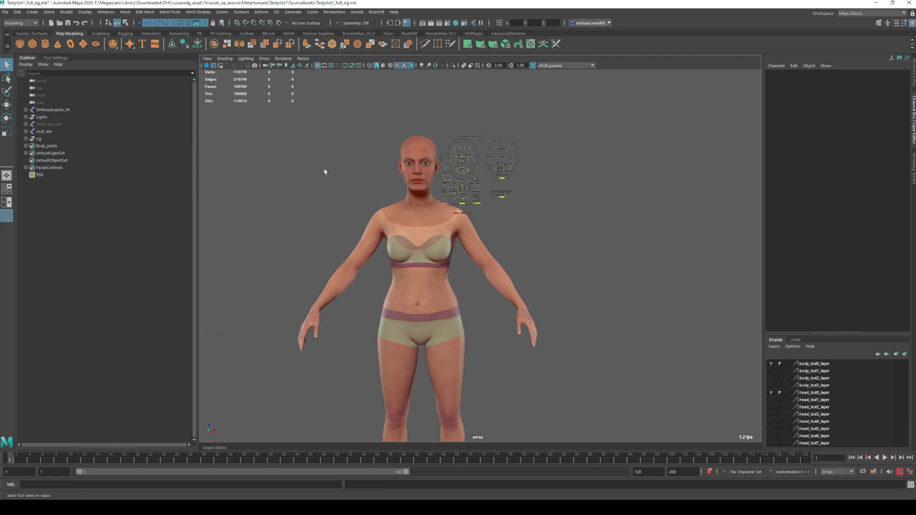
- Examine the imported character's full body, head and facial controls in the perspective view
alt+right_drag(505, 208, 433, 217)
alt+middle_drag(432, 219, 436, 247)
alt+middle_drag(460, 344, 469, 268)
alt+right_drag(430, 132, 644, 215)
alt+middle_drag(512, 167, 555, 272)
alt+right_drag(554, 272, 488, 241)
alt+middle_drag(488, 217, 488, 248)
alt+right_drag(490, 239, 507, 250)
alt+middle_drag(501, 249, 514, 236)
key(a)
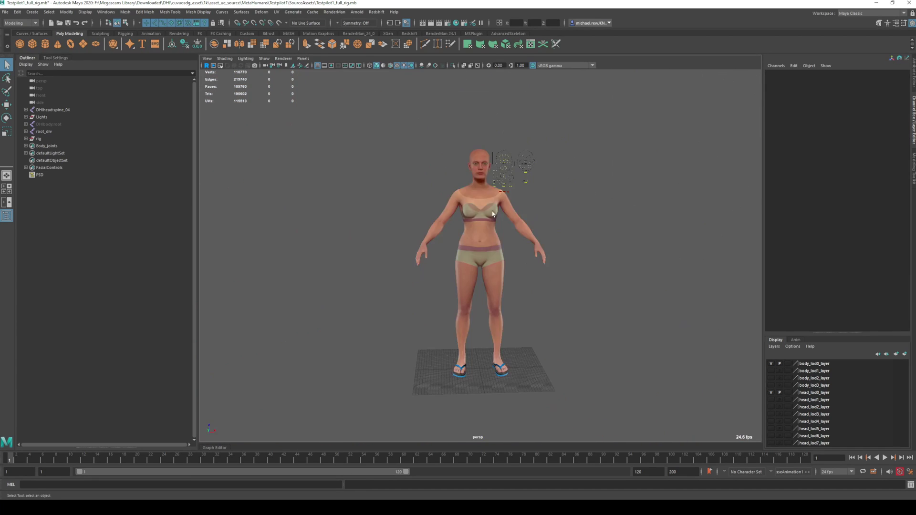
mouse_move(424, 180)
alt+mouse_down()
mouse_move(425, 168)
mouse_move(432, 231)
mouse_move(430, 174)
alt+mouse_up()
alt+middle_drag(429, 173, 446, 215)
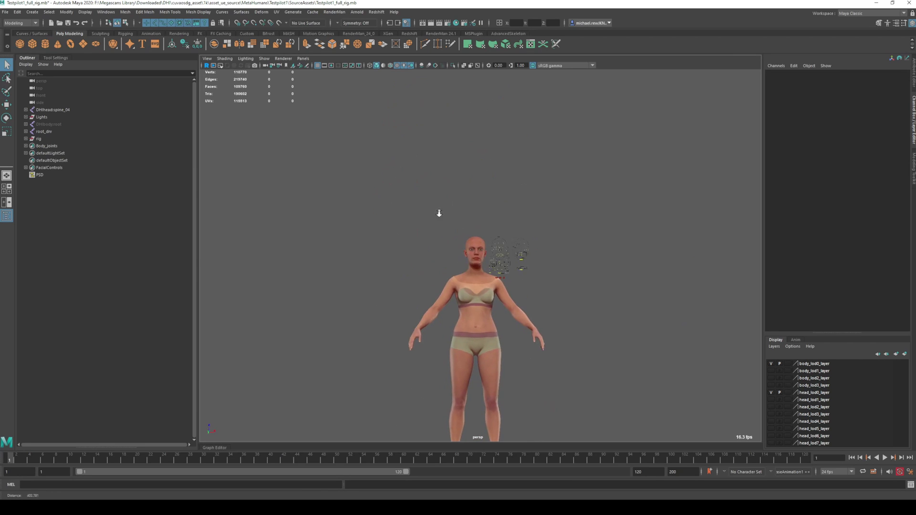
alt+right_drag(445, 214, 517, 248)
alt+drag(512, 206, 472, 327)
alt+right_drag(471, 327, 460, 264)
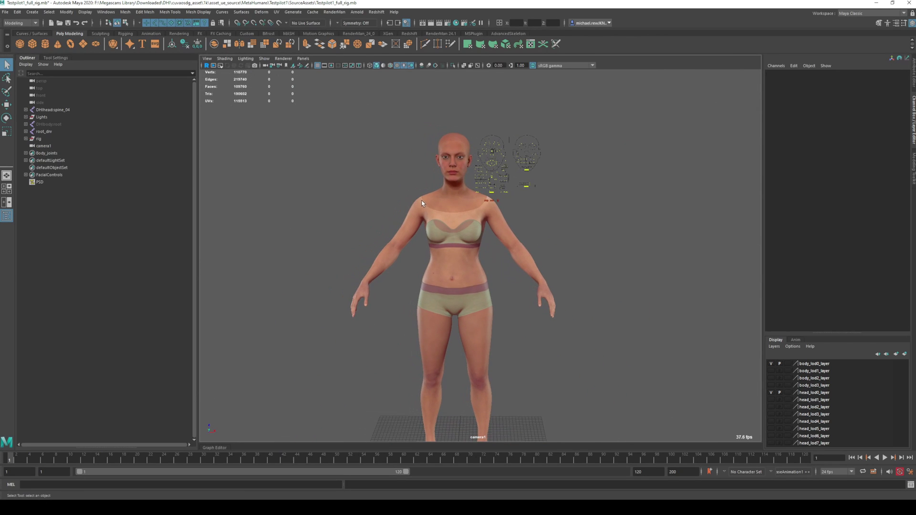
alt+drag(413, 203, 277, 337)
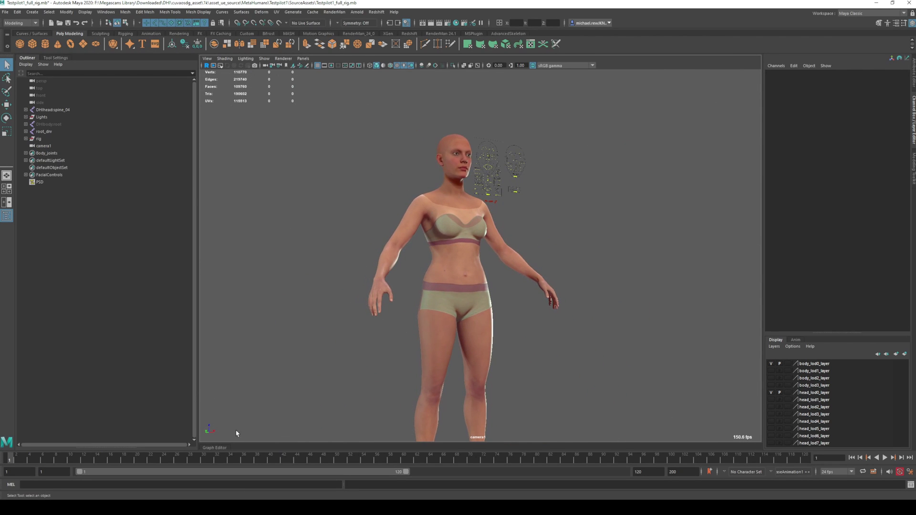
alt+drag(518, 176, 473, 177)
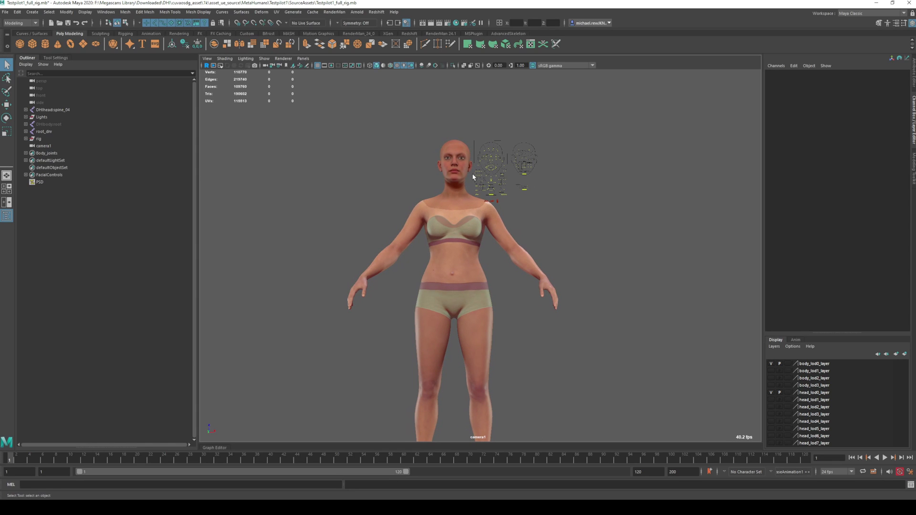
alt+drag(374, 159, 410, 192)
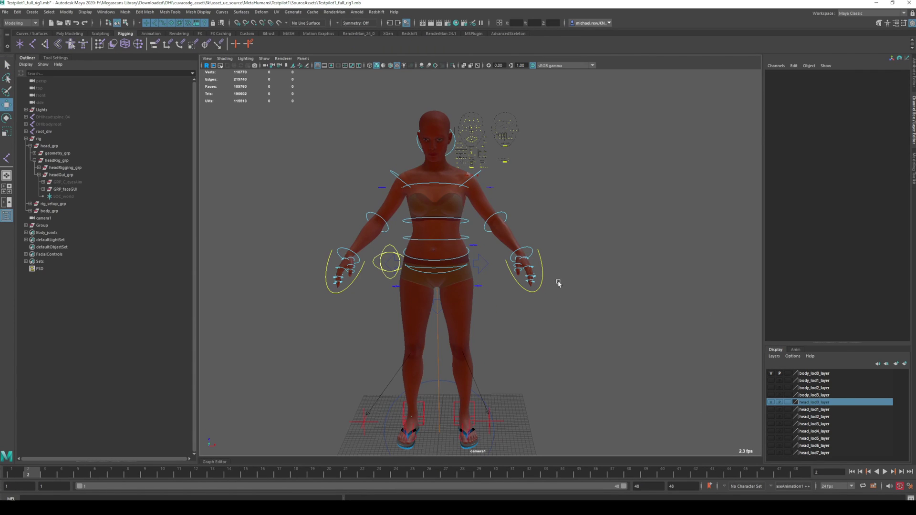
- Review the Y and Z up-axis options of the world coordinate system in the general application preferences and cancel
click(912, 487)
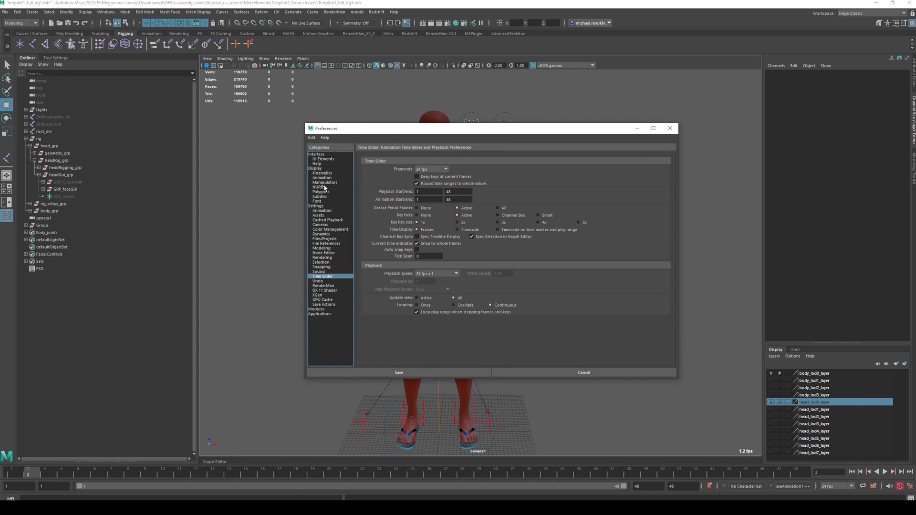
click(322, 207)
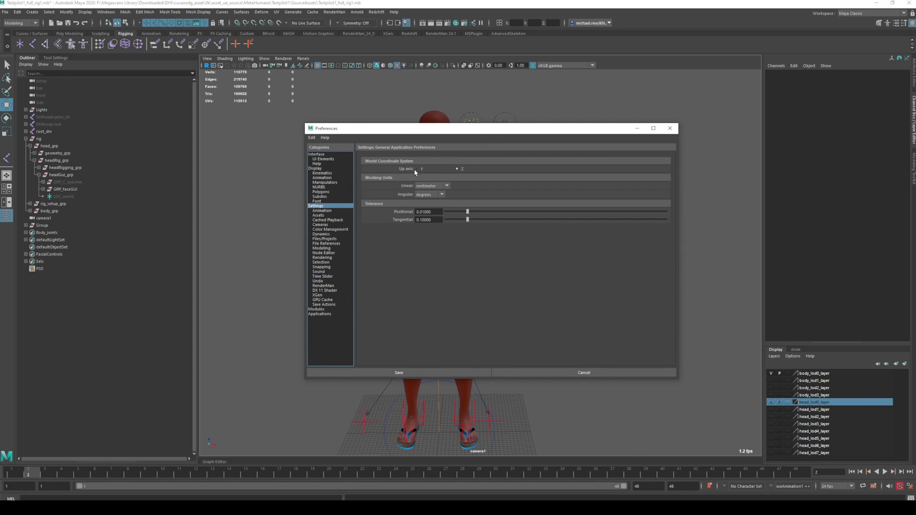
click(458, 169)
click(417, 169)
click(456, 169)
click(566, 371)
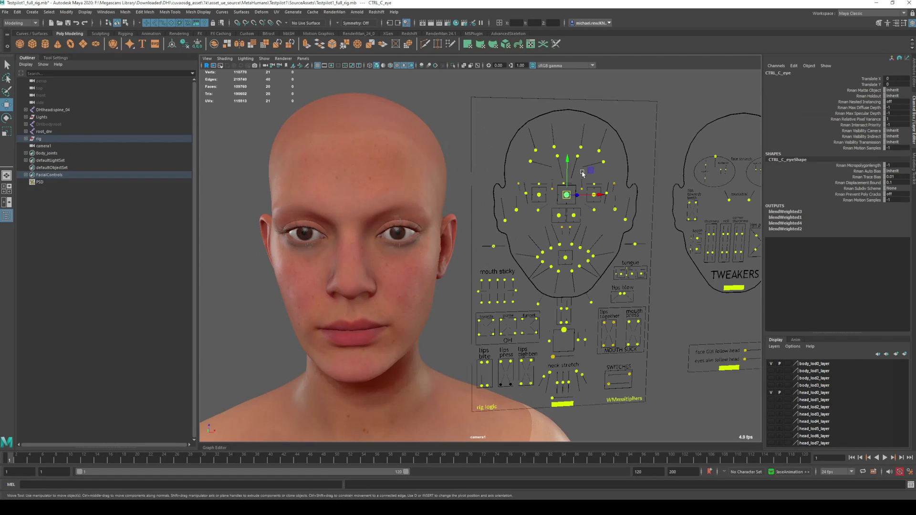
- Try out the central eye and mouth facial controls, undo the moves and clear the selection
mouse_move(587, 173)
mouse_down()
mouse_move(586, 186)
mouse_move(593, 177)
mouse_move(585, 179)
mouse_up()
key(ctrl+z)
click(566, 258)
mouse_move(603, 238)
mouse_down()
mouse_move(582, 241)
mouse_move(588, 215)
mouse_move(587, 240)
mouse_up()
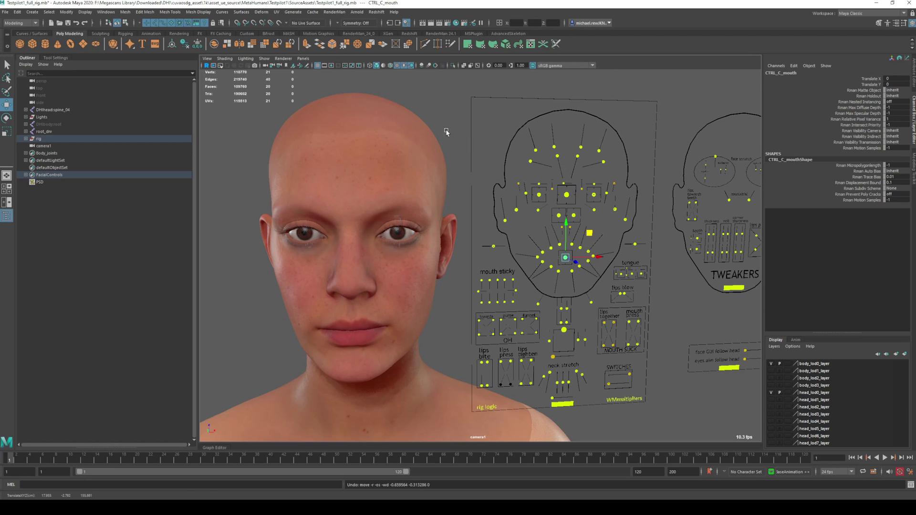
click(447, 131)
- Look over the whole character from head to feet and bring up the AdvancedSkeleton tools
scroll(476, 203, down, 3)
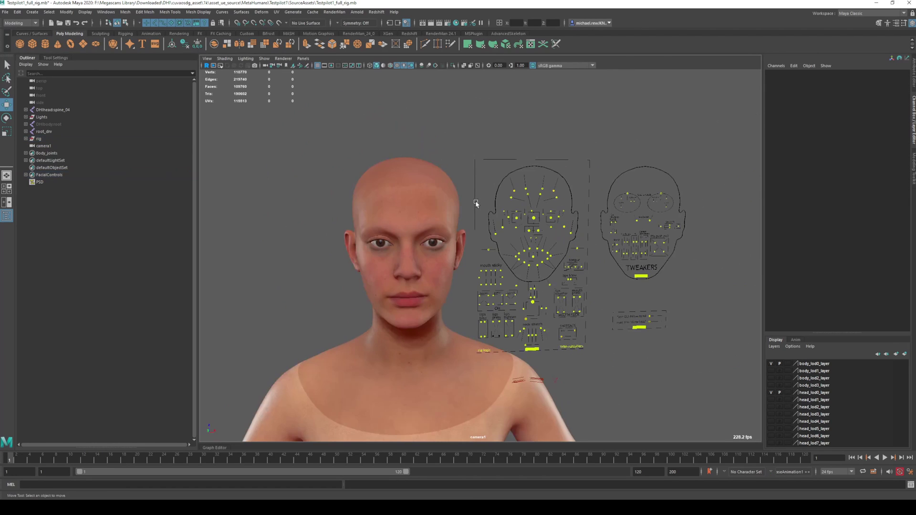
scroll(476, 203, down, 5)
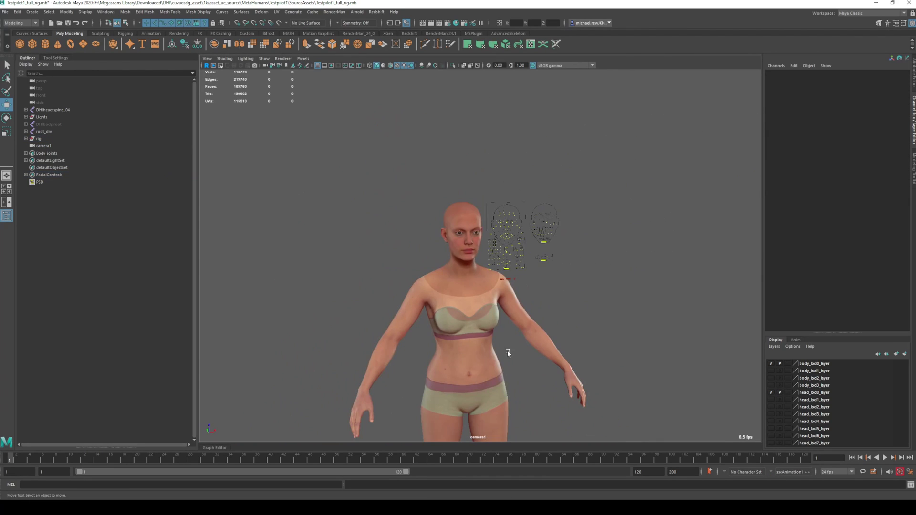
scroll(520, 277, up, 2)
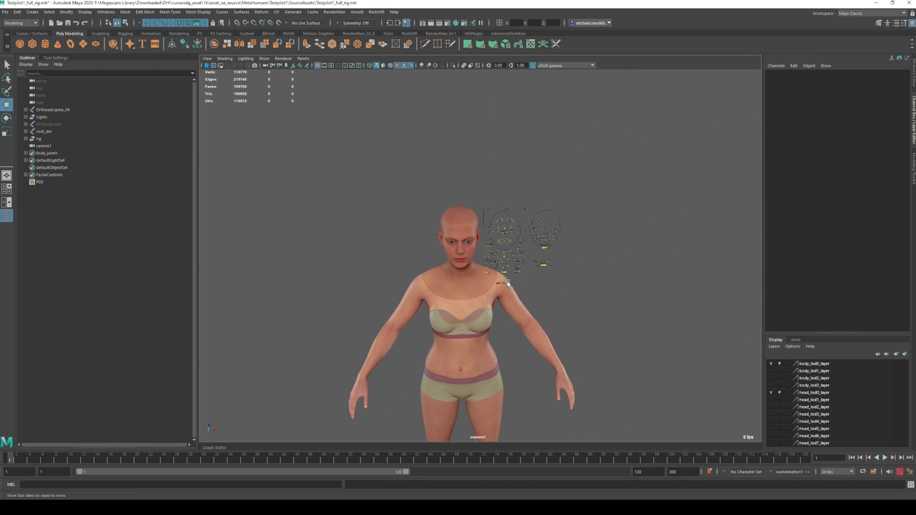
scroll(491, 300, up, 2)
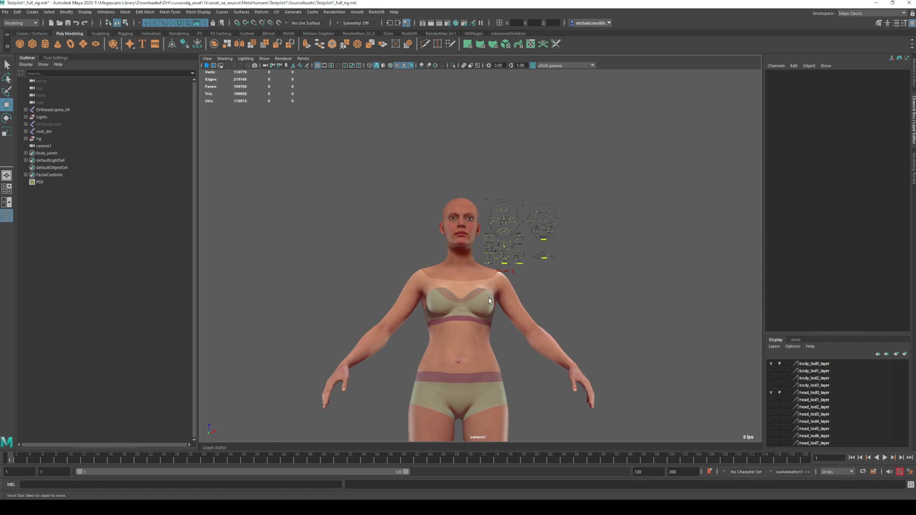
scroll(489, 300, up, 1)
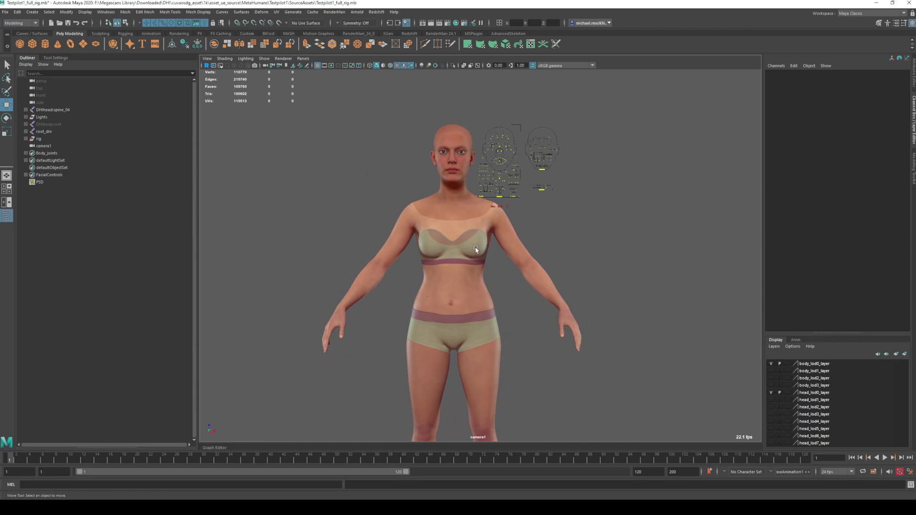
scroll(435, 269, down, 3)
alt+middle_drag(453, 282, 486, 236)
alt+drag(445, 239, 464, 233)
alt+middle_drag(459, 229, 444, 228)
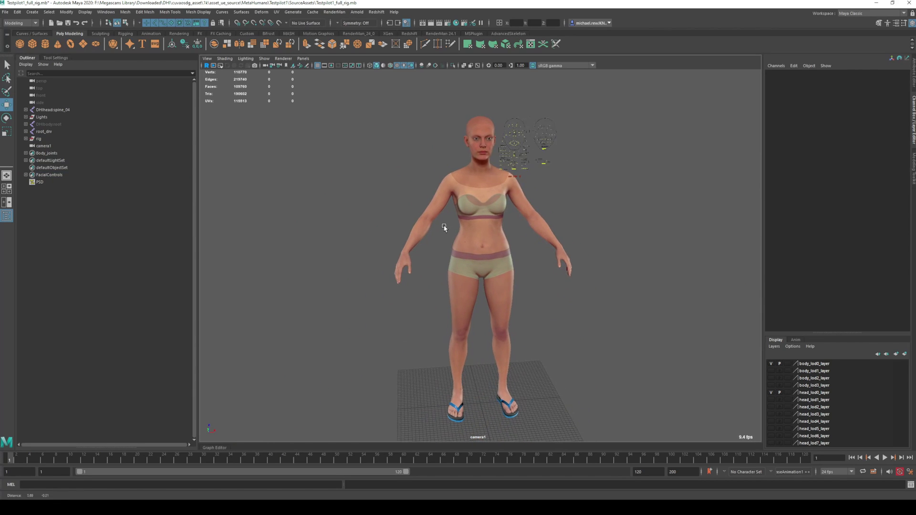
alt+drag(374, 271, 369, 270)
click(508, 33)
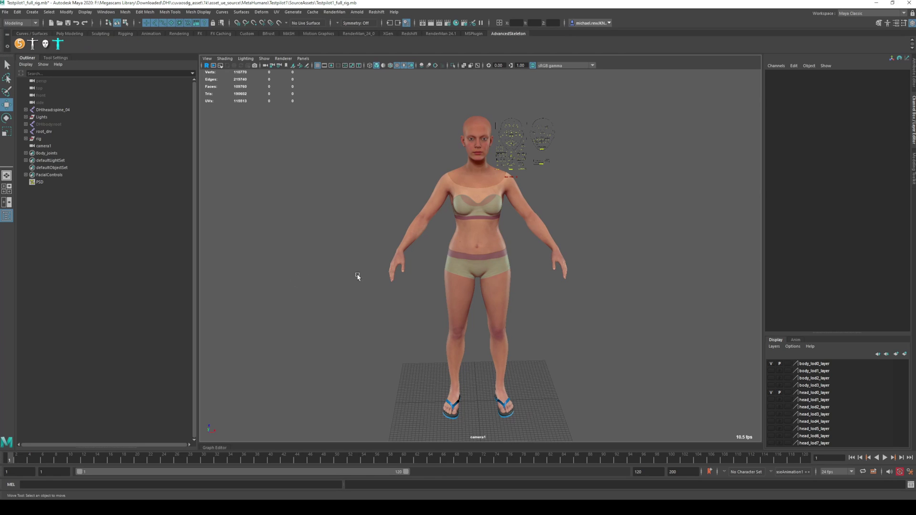
- Examine the character's body, head and facial control boards from several distances and angles
alt+middle_drag(333, 266, 291, 258)
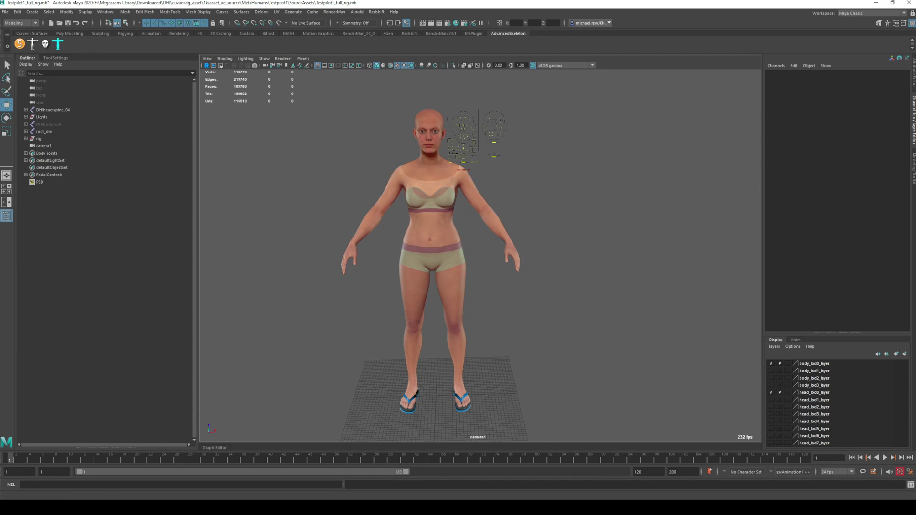
scroll(377, 143, up, 3)
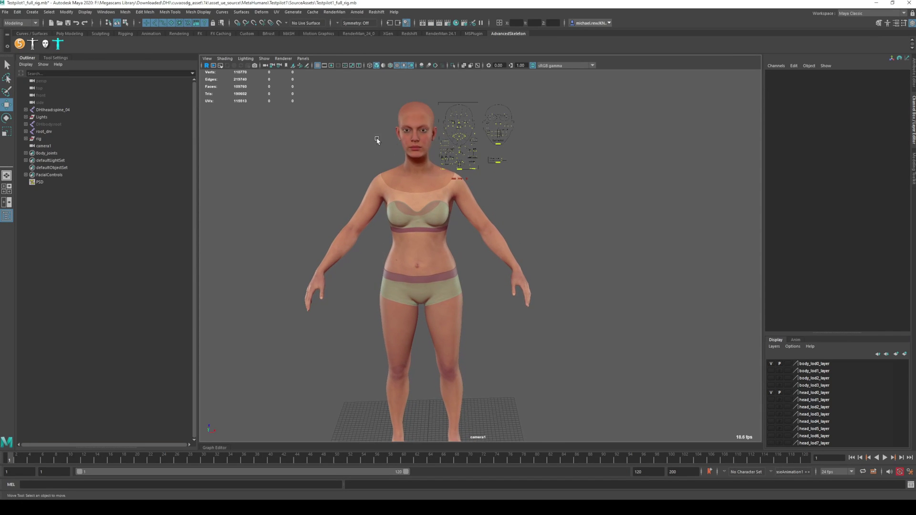
alt+drag(376, 140, 360, 141)
alt+middle_drag(360, 141, 372, 157)
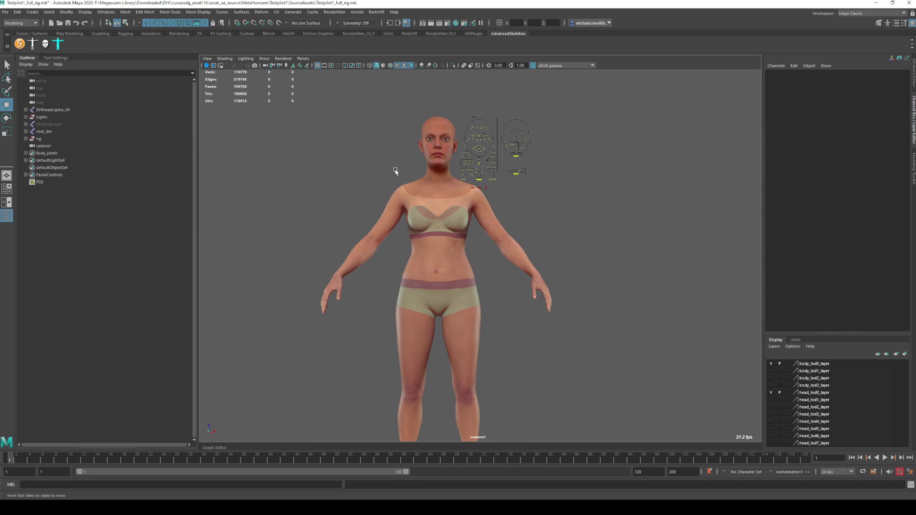
scroll(395, 172, up, 4)
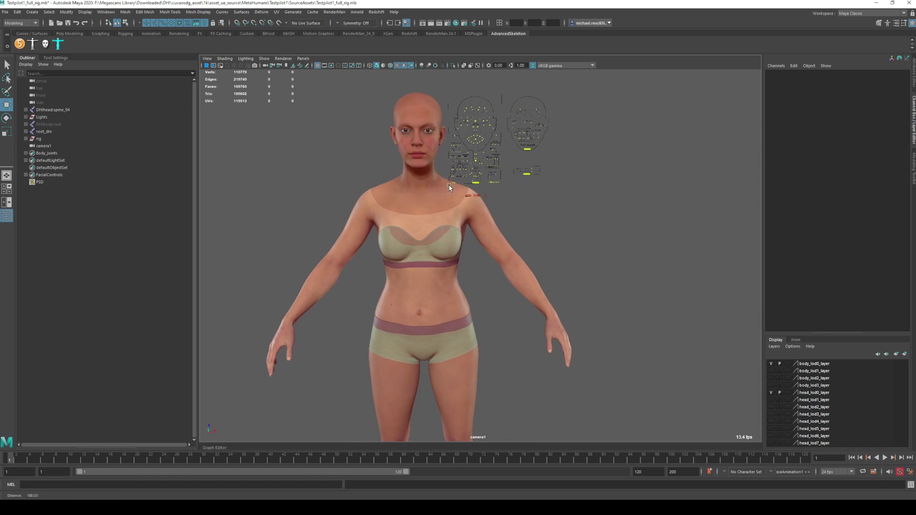
alt+middle_drag(450, 184, 478, 240)
alt+drag(435, 189, 440, 189)
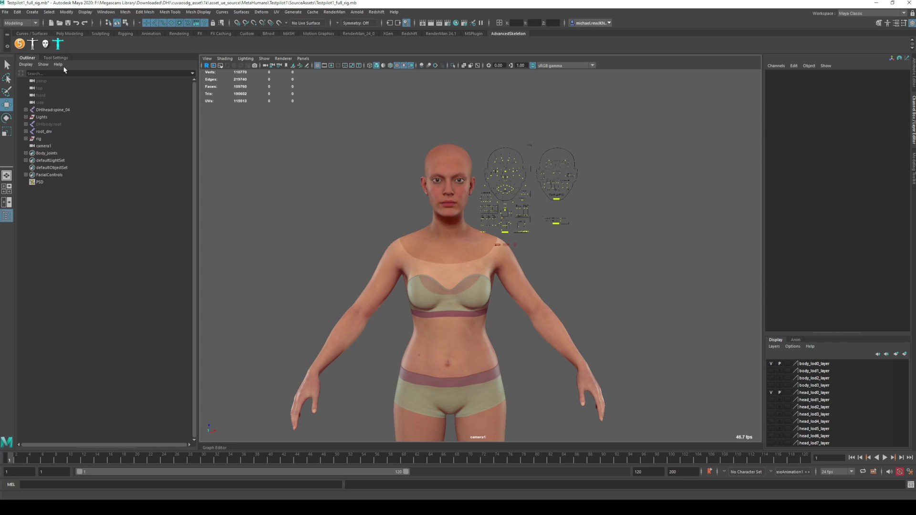
alt+drag(386, 147, 451, 186)
alt+right_drag(482, 197, 562, 193)
alt+middle_drag(563, 192, 564, 224)
alt+drag(565, 225, 530, 229)
alt+middle_drag(483, 189, 492, 193)
alt+right_drag(492, 192, 450, 184)
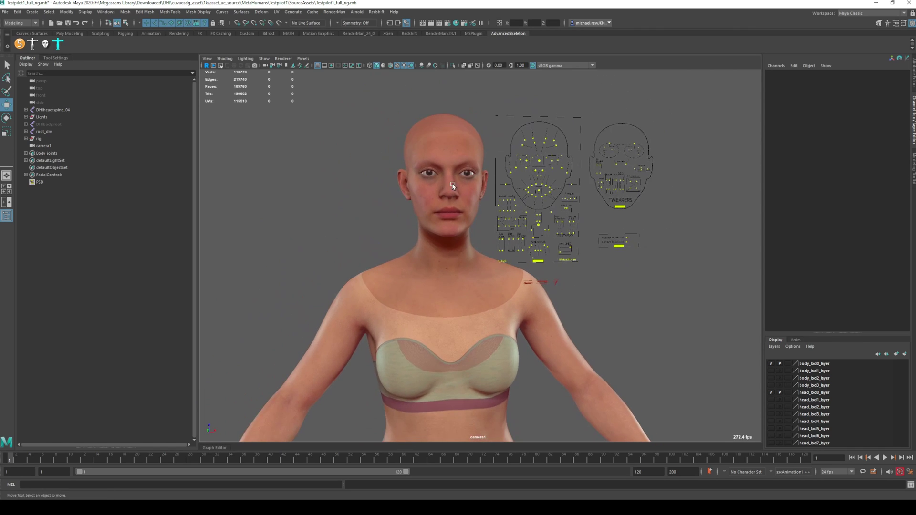
alt+drag(450, 184, 442, 166)
scroll(436, 157, up, 2)
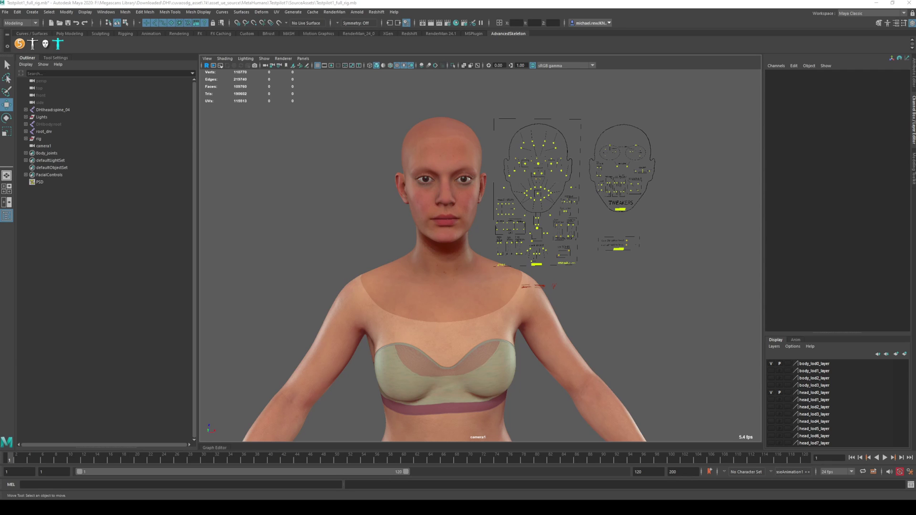
- Switch to the browser to view the Advanced Skeleton download page and return to Maya
key(alt+Tab)
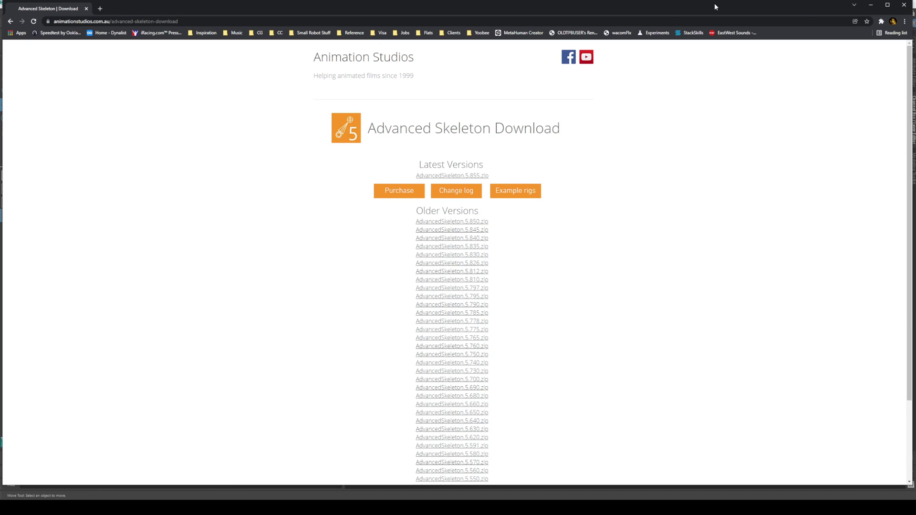
click(871, 5)
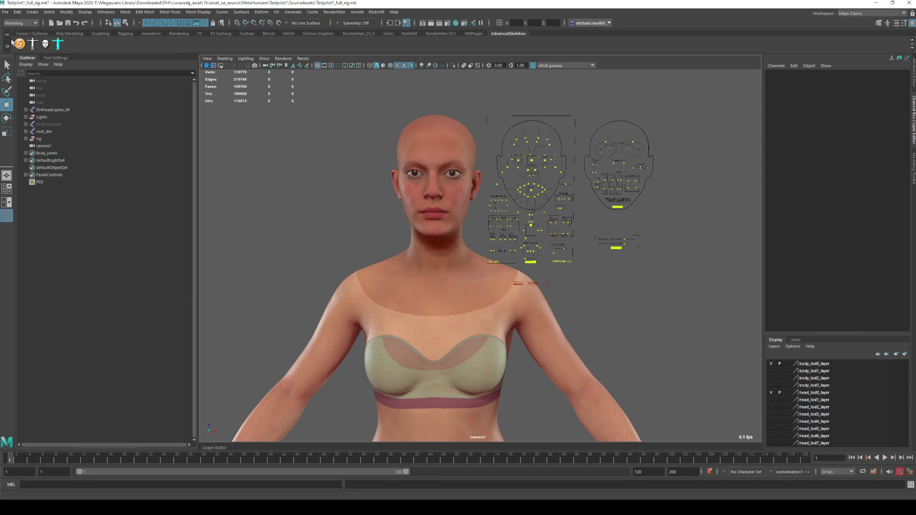
- Open the NameMatcher tool of AdvancedSkeleton5 and load the MetaHuman template
click(19, 44)
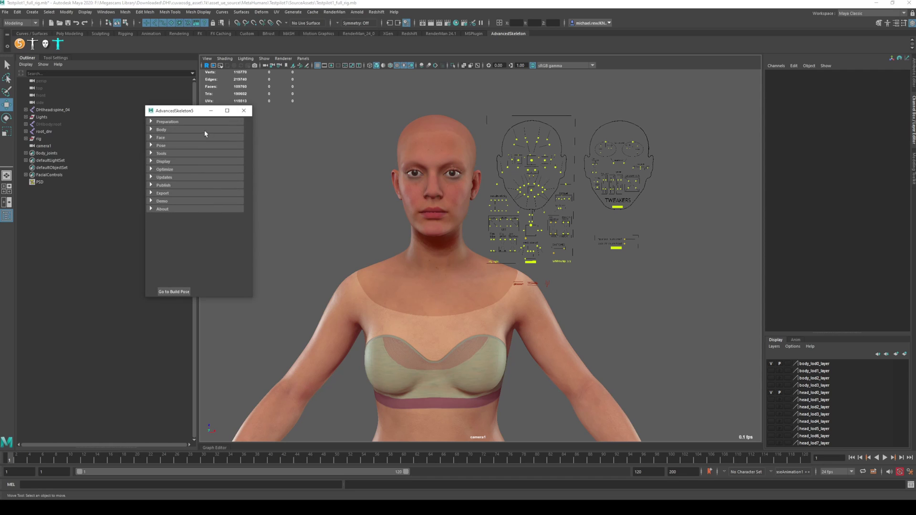
click(152, 154)
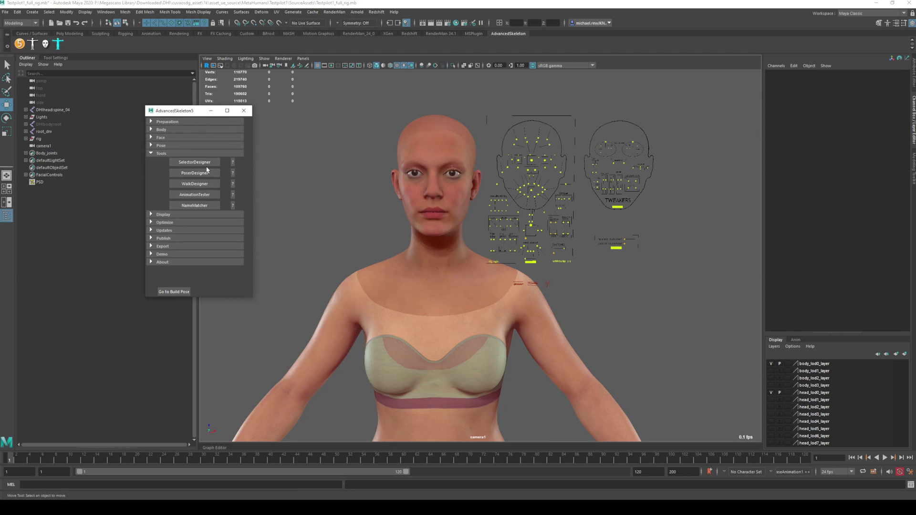
click(195, 205)
click(378, 195)
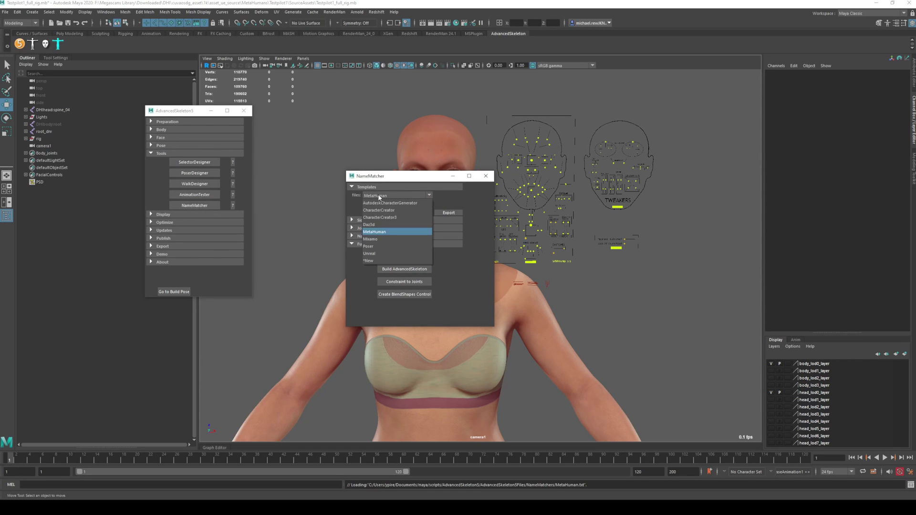
click(374, 233)
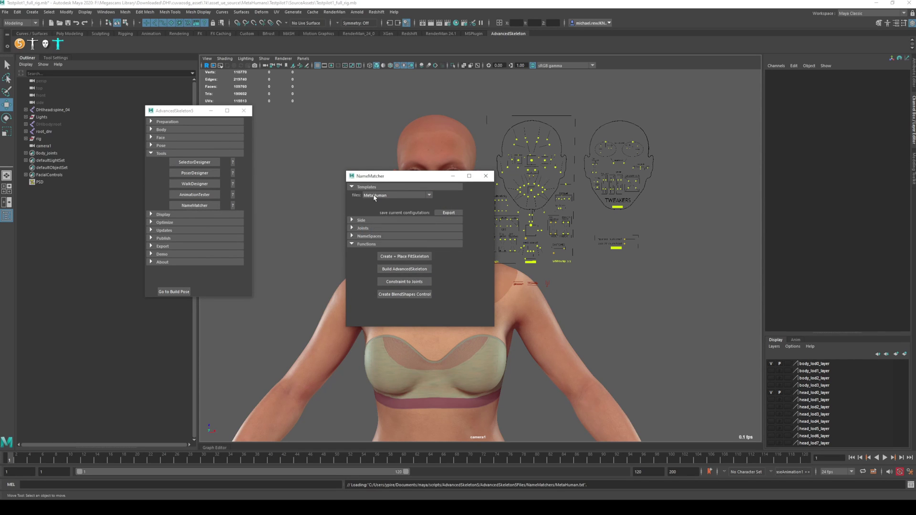
- Create and place the FitSkeleton on the MetaHuman and build the AdvancedSkeleton control rig from it
click(392, 258)
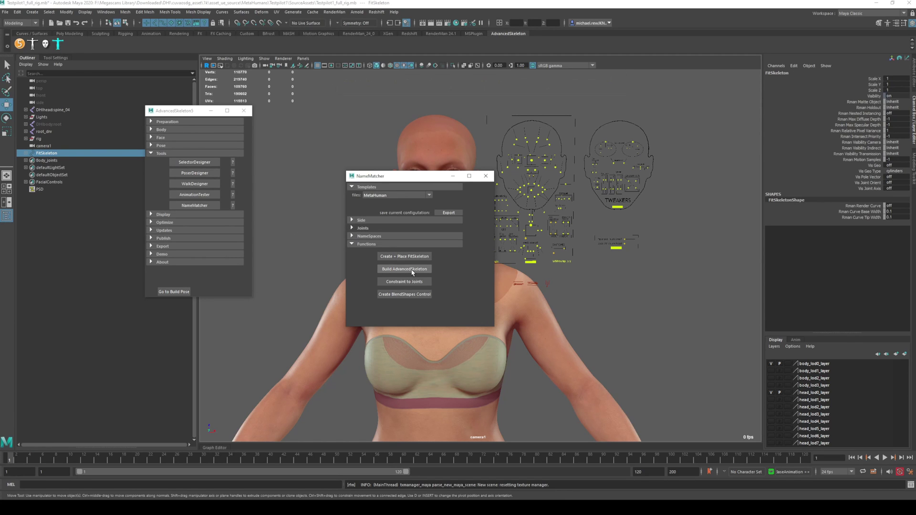
click(404, 269)
scroll(348, 154, up, 5)
scroll(374, 130, down, 6)
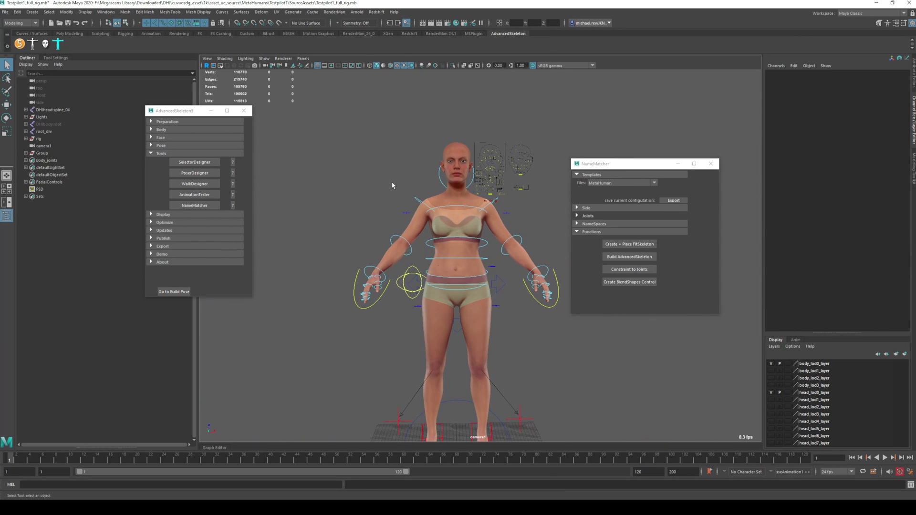
- Constrain the AdvancedSkeleton rig to the MetaHuman's joints and close the NameMatcher and AdvancedSkeleton5 windows
click(629, 269)
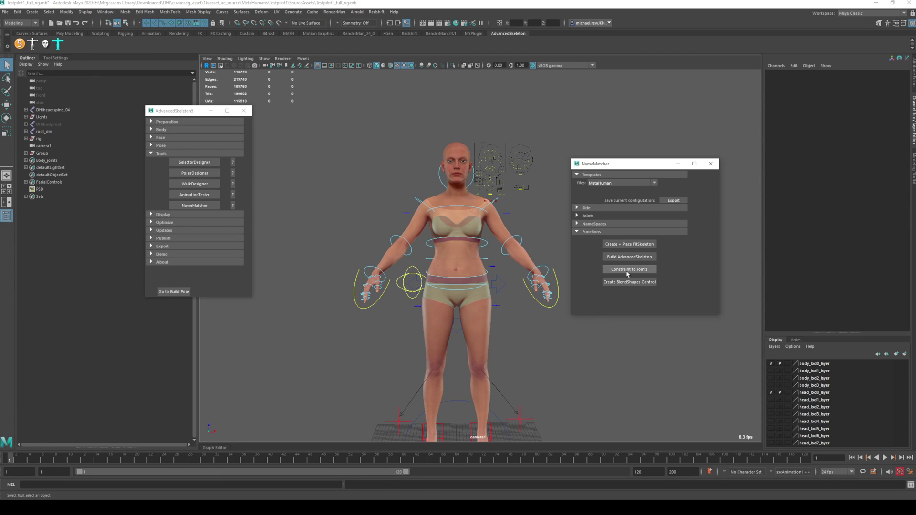
click(711, 164)
click(244, 111)
- Try rotating the left elbow's FK control and undo the rotation
alt+drag(397, 195, 488, 209)
scroll(503, 218, up, 3)
key(ctrl+z)
- Try moving the left leg's IK control to test the leg deformation and undo the move
alt+drag(469, 272, 424, 264)
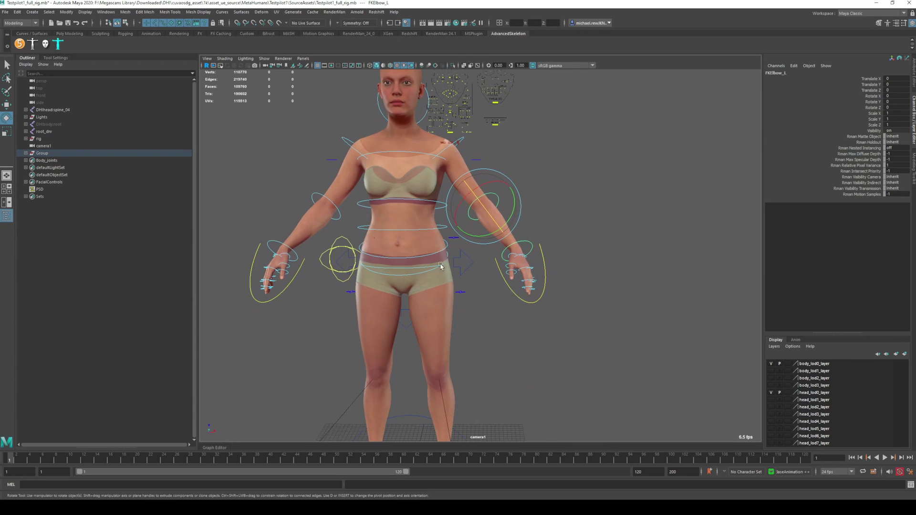
alt+drag(368, 254, 398, 235)
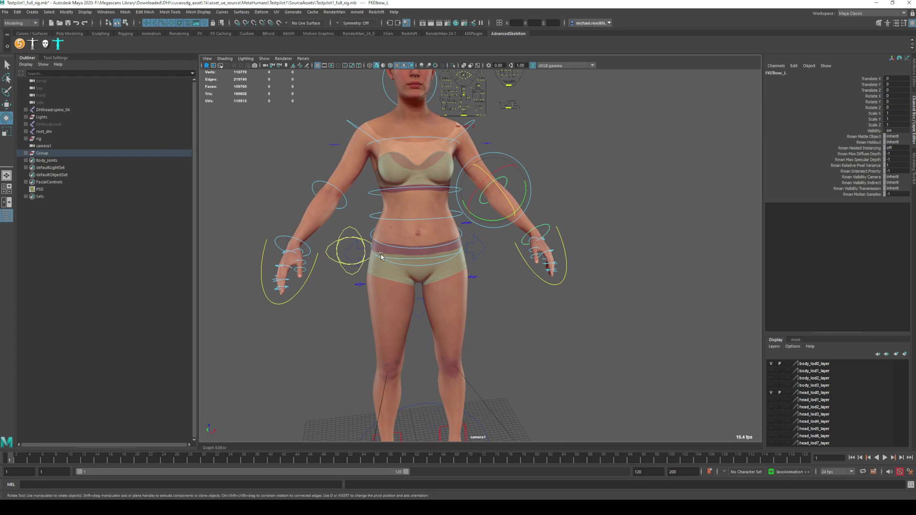
alt+right_drag(472, 307, 425, 300)
alt+middle_drag(425, 299, 449, 221)
alt+drag(461, 304, 502, 291)
click(459, 338)
key(w)
drag(452, 309, 460, 274)
key(ctrl+z)
- Examine the body control curves and the facial control boards around the rigged character
alt+drag(584, 135, 546, 143)
alt+middle_drag(546, 143, 546, 238)
alt+right_drag(546, 237, 585, 200)
alt+middle_drag(529, 176, 557, 244)
alt+right_drag(557, 244, 452, 218)
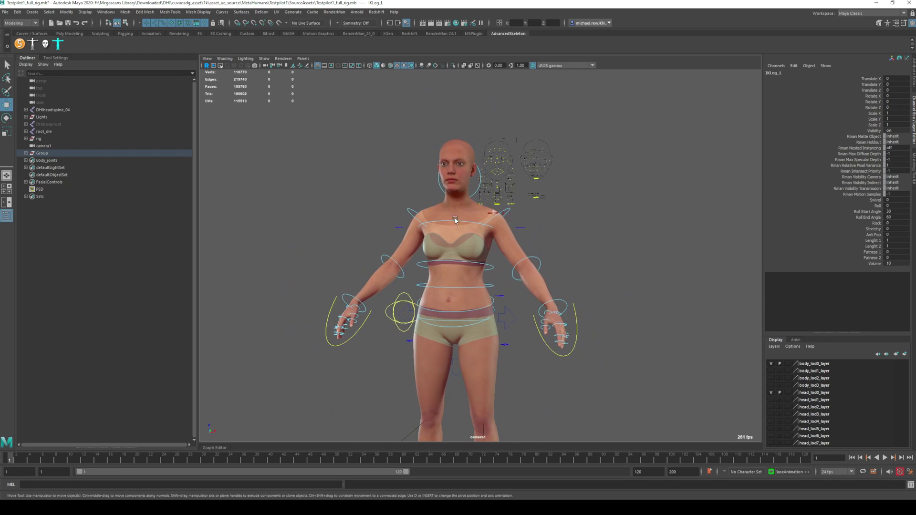
alt+drag(452, 218, 378, 192)
alt+right_drag(378, 192, 524, 196)
alt+drag(524, 196, 528, 171)
alt+right_drag(529, 172, 582, 232)
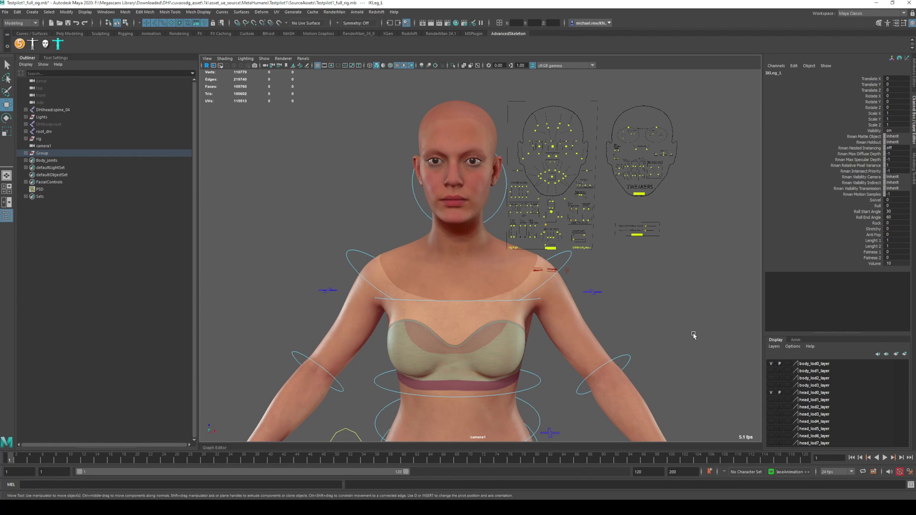
alt+right_drag(687, 334, 624, 332)
alt+middle_drag(624, 332, 628, 274)
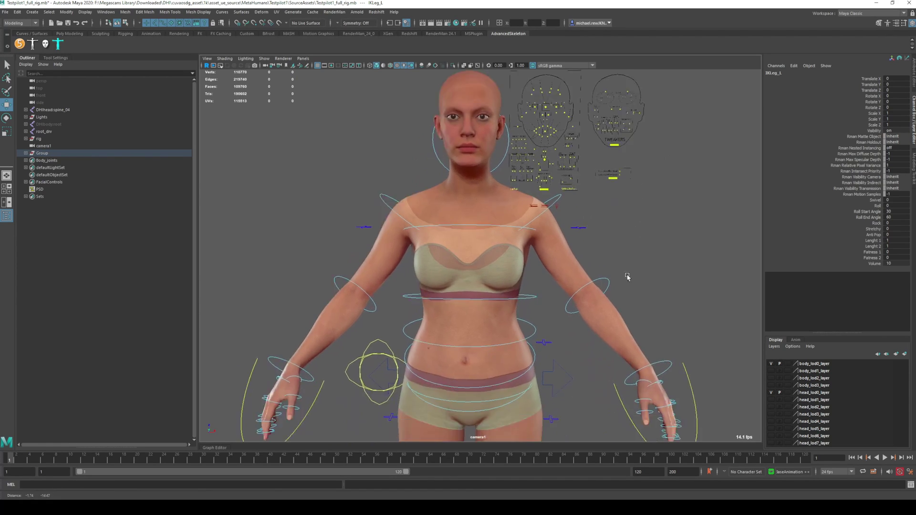
alt+right_drag(628, 274, 612, 272)
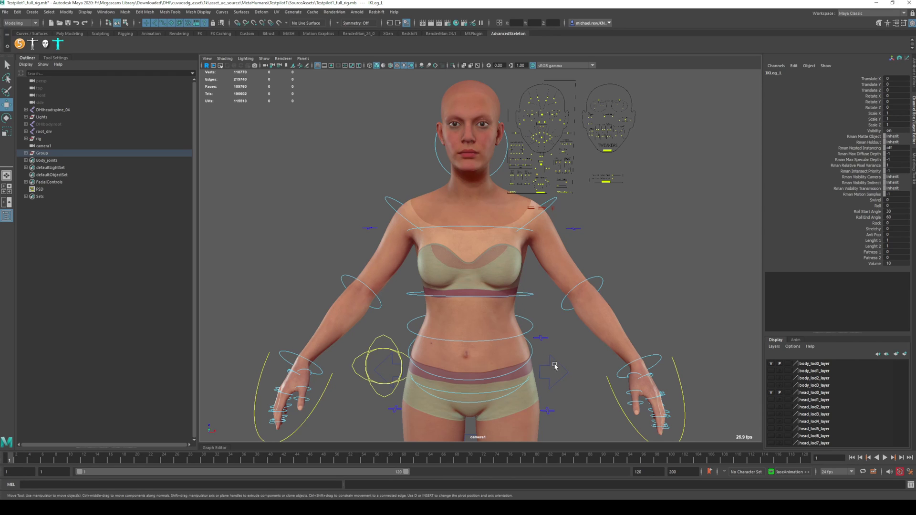
alt+middle_drag(555, 367, 564, 270)
alt+right_drag(565, 271, 507, 280)
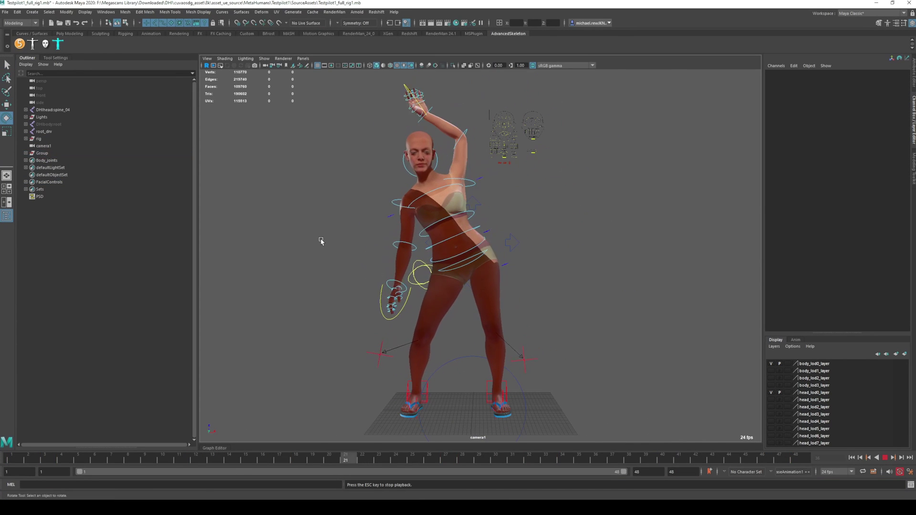
- Hide the rig's control curves, stop playback at frame 35, show the curves again, and briefly select the chest FK control
key(alt+1)
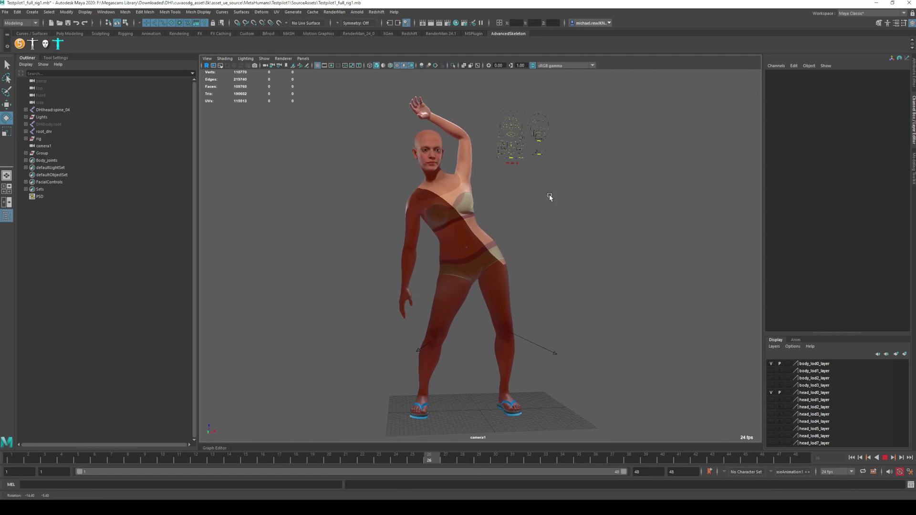
key(alt+v)
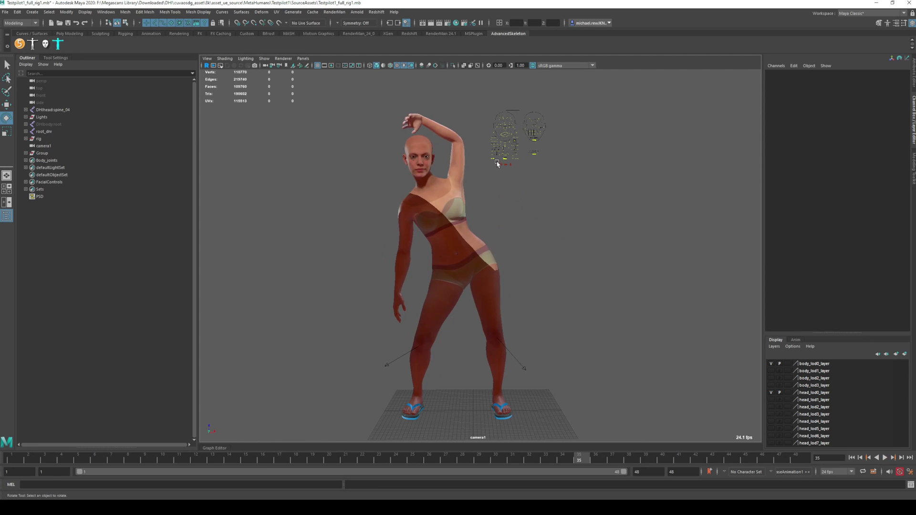
alt+middle_drag(501, 202, 486, 196)
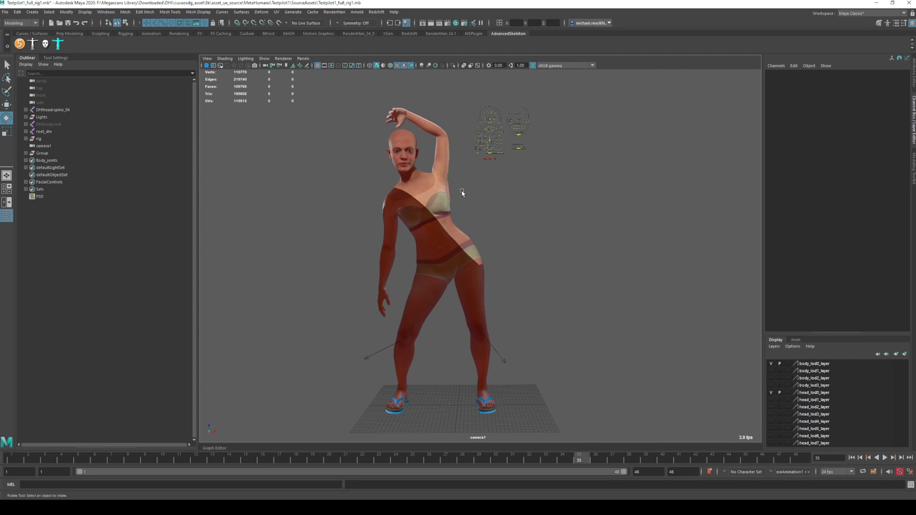
key(ctrl+shift+h)
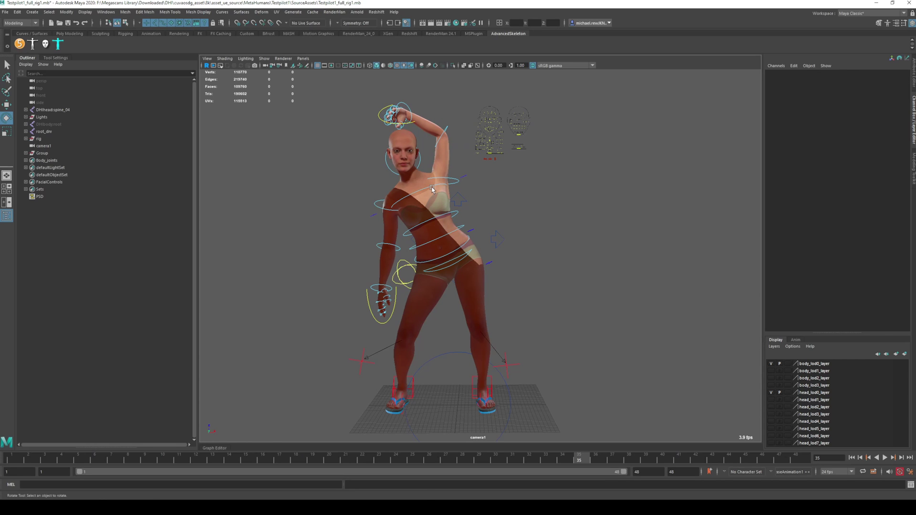
click(433, 190)
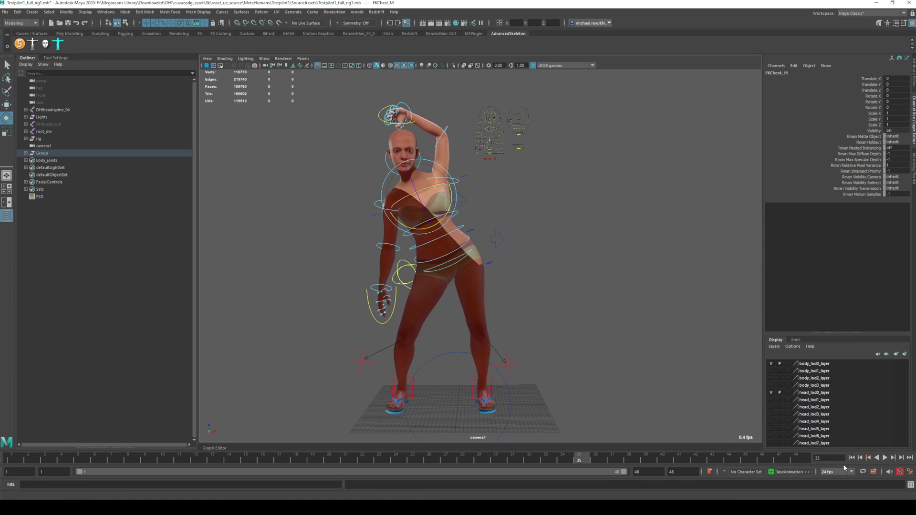
click(581, 286)
- Select f_tal_nrw_flipflops_lod0_mesh, hide it to inspect the bare feet, and show it again
alt+drag(486, 219, 492, 216)
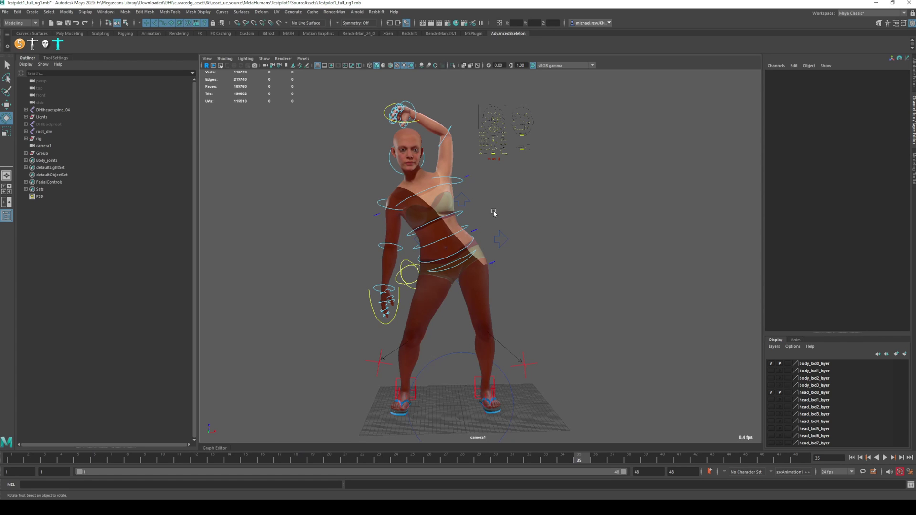
alt+right_drag(539, 175, 516, 184)
alt+middle_drag(515, 184, 499, 174)
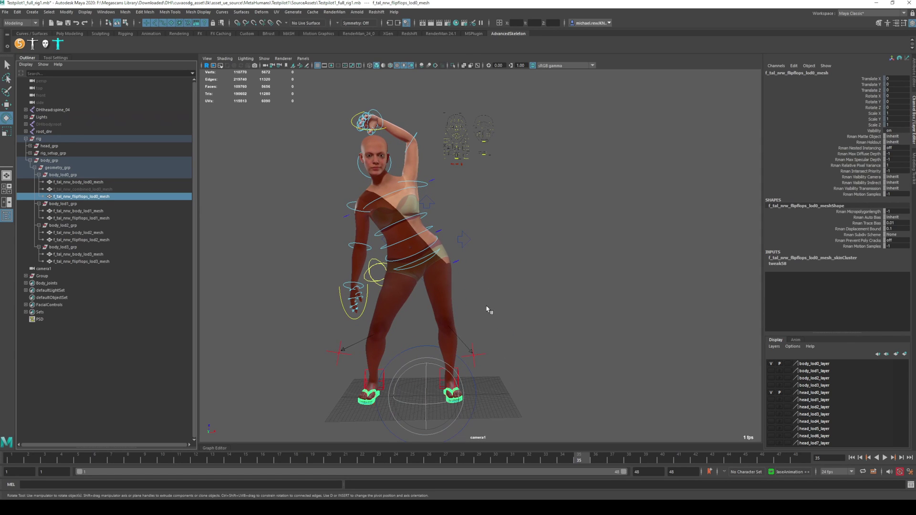
alt+middle_drag(487, 309, 490, 229)
alt+drag(490, 230, 419, 299)
alt+right_drag(419, 299, 620, 301)
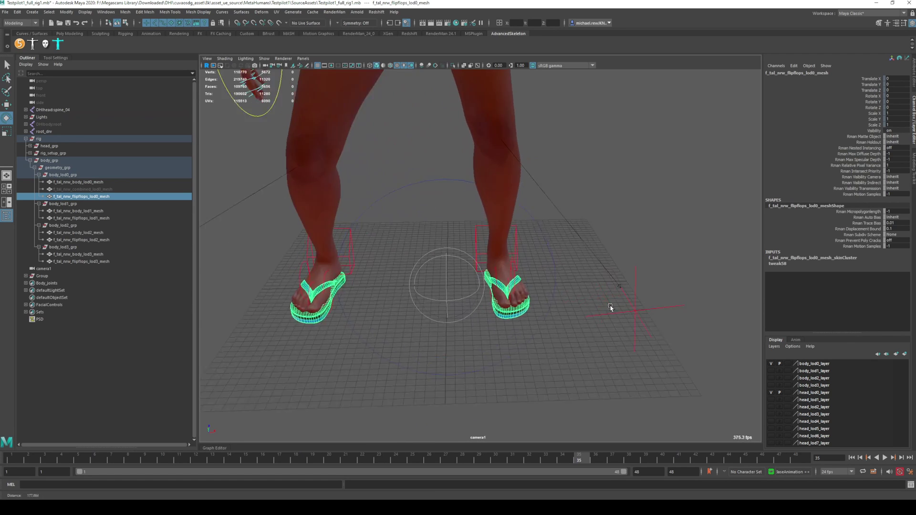
click(591, 260)
click(514, 315)
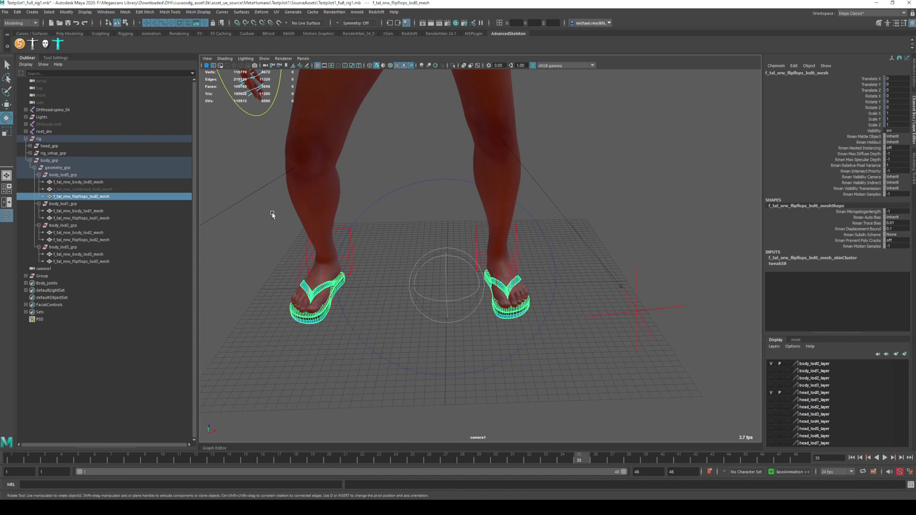
alt+middle_drag(272, 214, 286, 218)
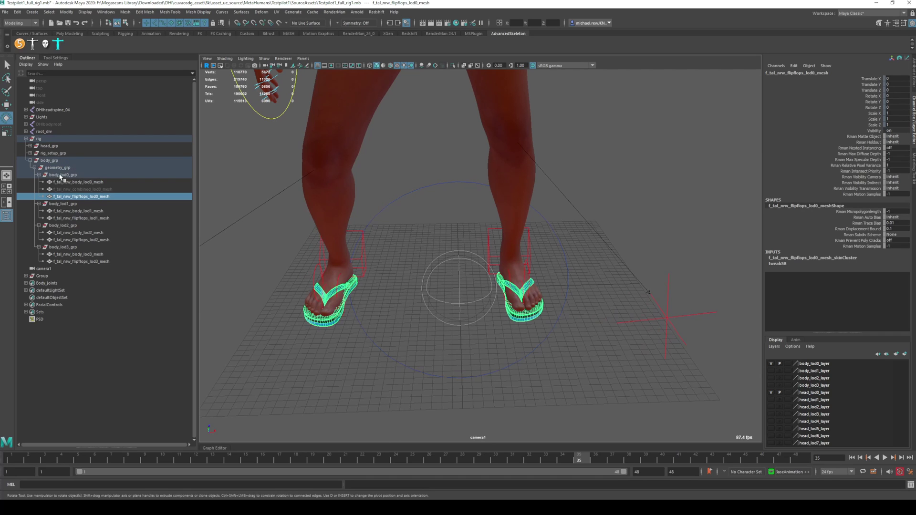
key(h)
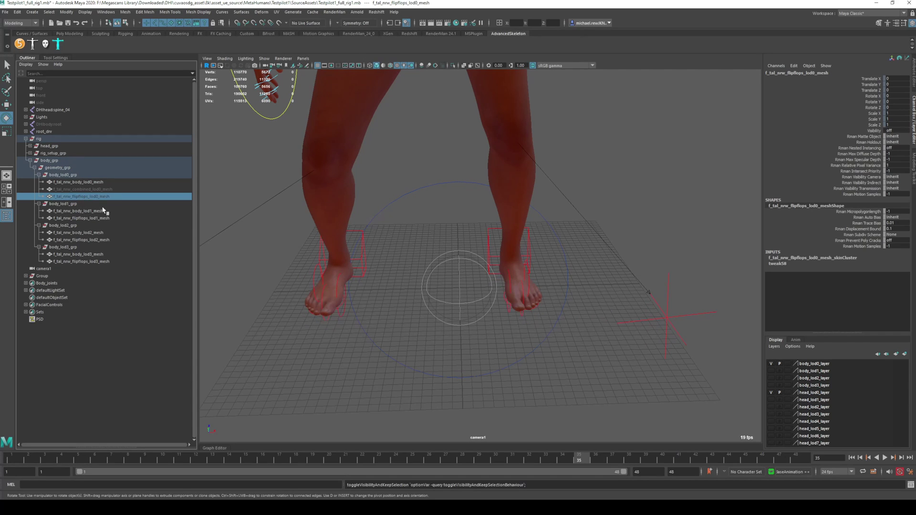
key(h)
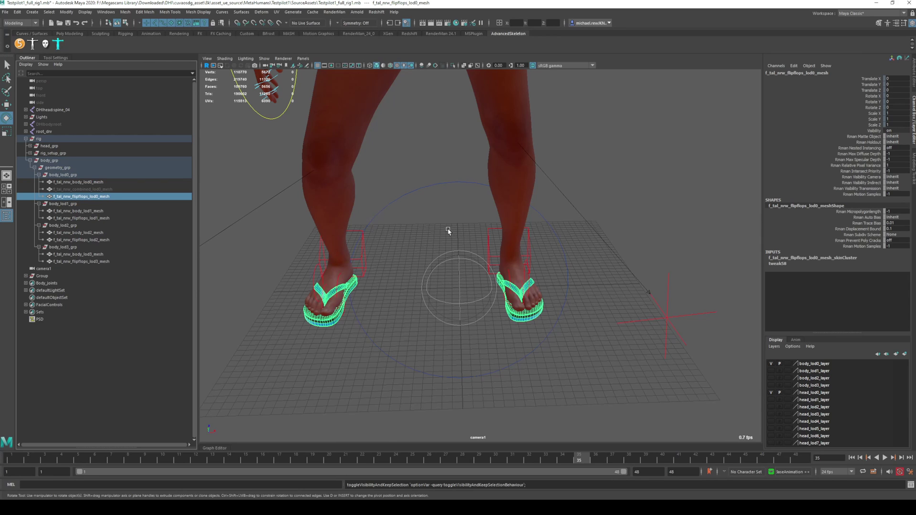
- Clear the flip-flops selection and examine the full posed character with its body controls from several angles
alt+drag(448, 231, 401, 256)
scroll(378, 273, up, 3)
click(404, 168)
alt+drag(642, 220, 538, 230)
alt+right_drag(540, 228, 492, 158)
alt+middle_drag(491, 167, 497, 229)
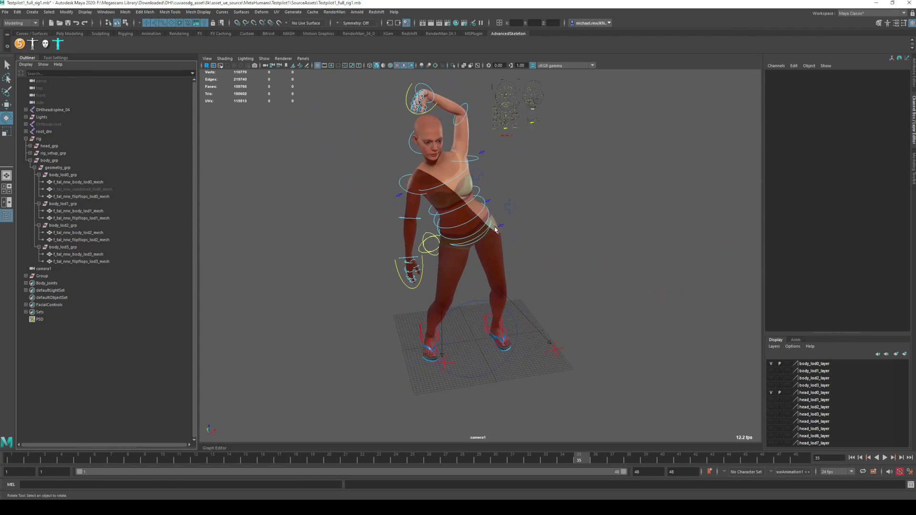
alt+drag(497, 229, 483, 215)
alt+middle_drag(482, 215, 486, 255)
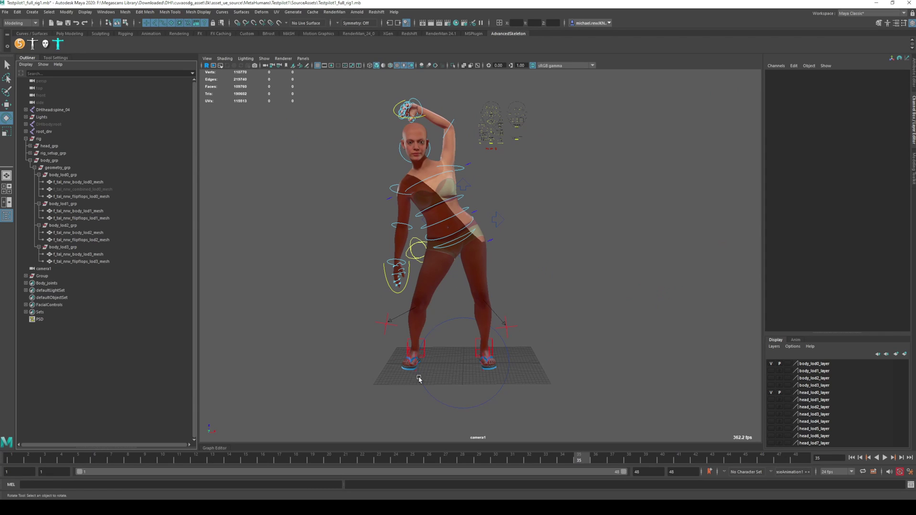
- Examine how the feet and flip-flops sit on the ground around the right leg's IK control, in the camera and front views
alt+middle_drag(419, 378, 428, 306)
alt+right_drag(428, 306, 454, 315)
alt+drag(454, 315, 513, 314)
alt+middle_drag(513, 314, 456, 279)
alt+right_drag(456, 279, 553, 296)
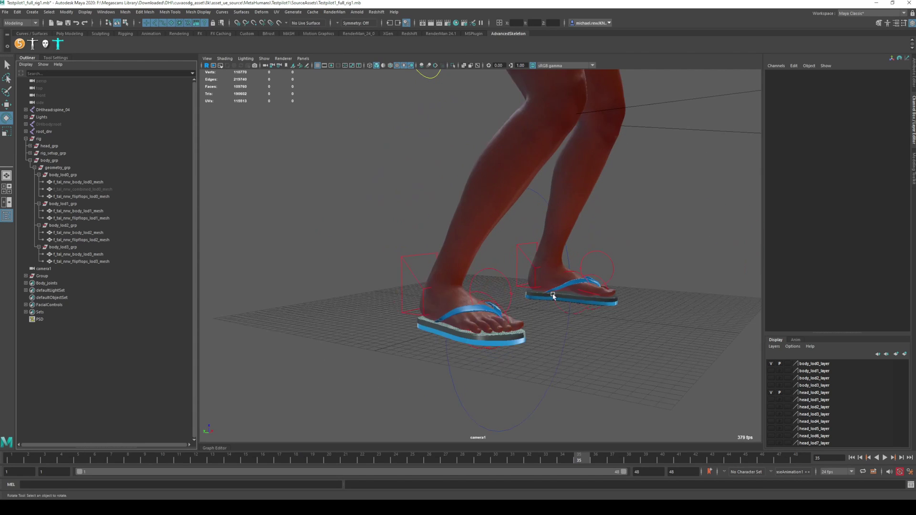
click(411, 260)
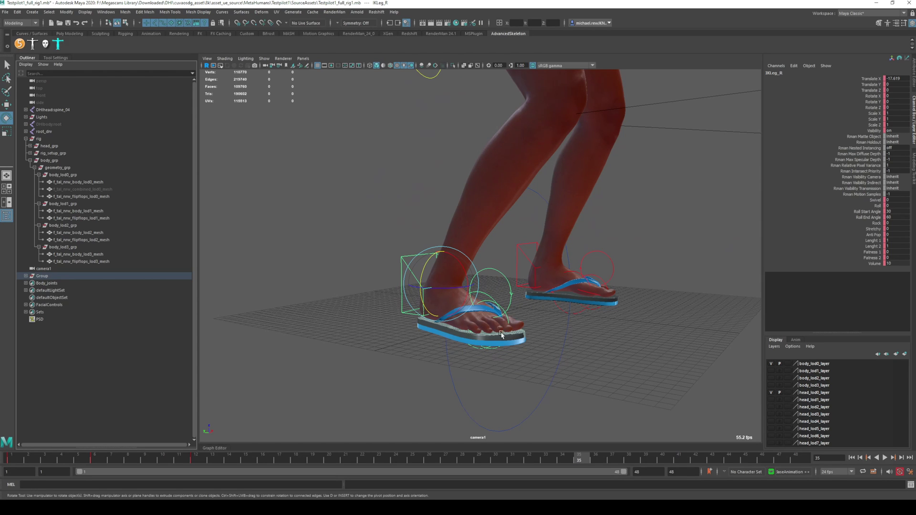
alt+drag(560, 338, 591, 304)
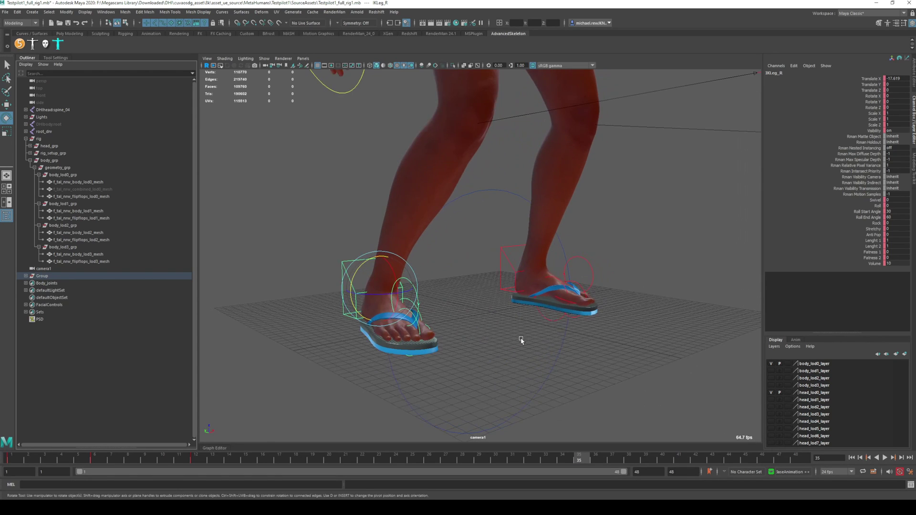
alt+drag(521, 340, 454, 286)
key(space)
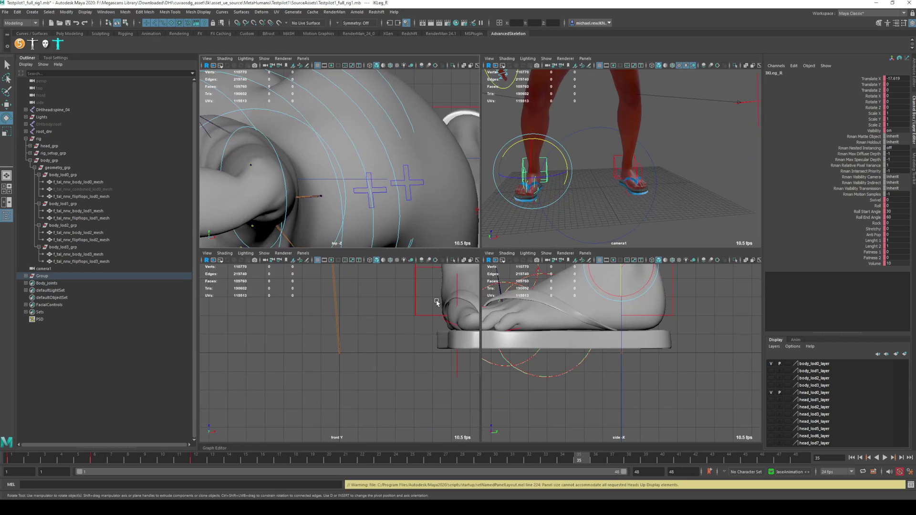
scroll(359, 341, down, 2)
alt+middle_drag(336, 344, 587, 355)
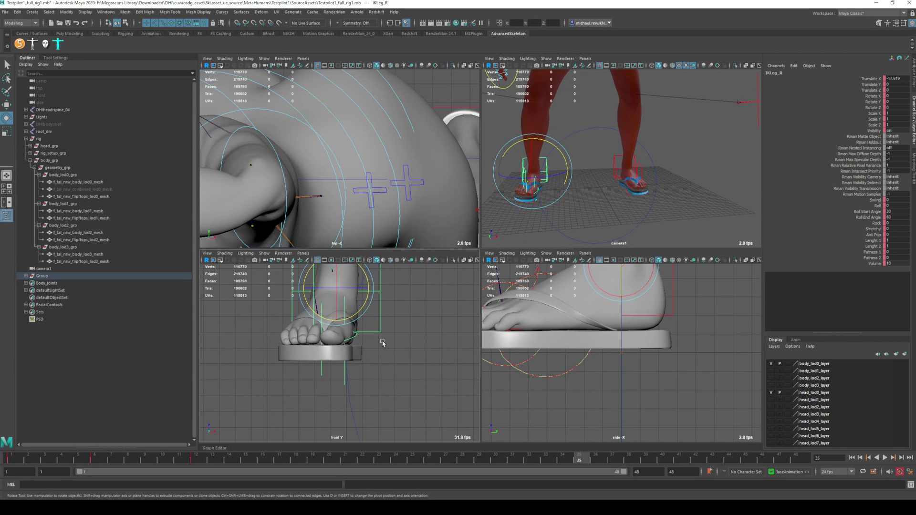
alt+middle_drag(339, 347, 320, 400)
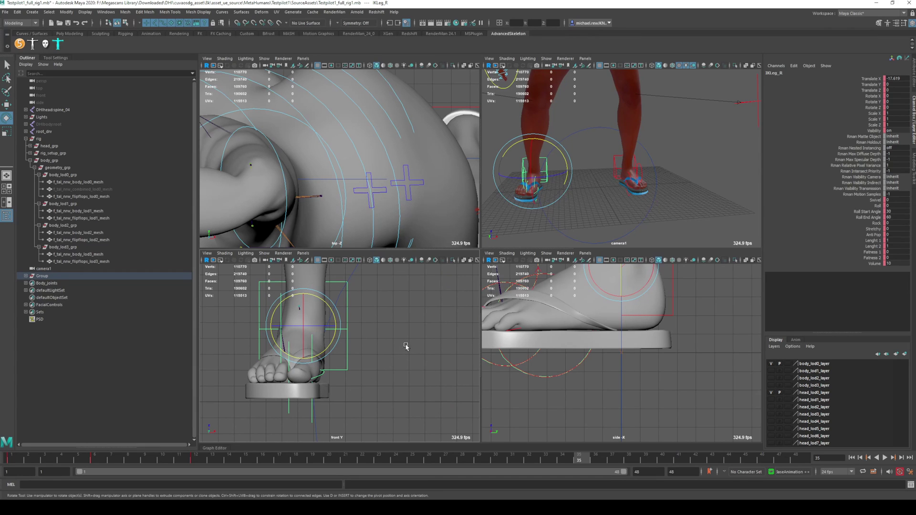
key(space)
click(621, 188)
alt+right_drag(622, 188, 504, 159)
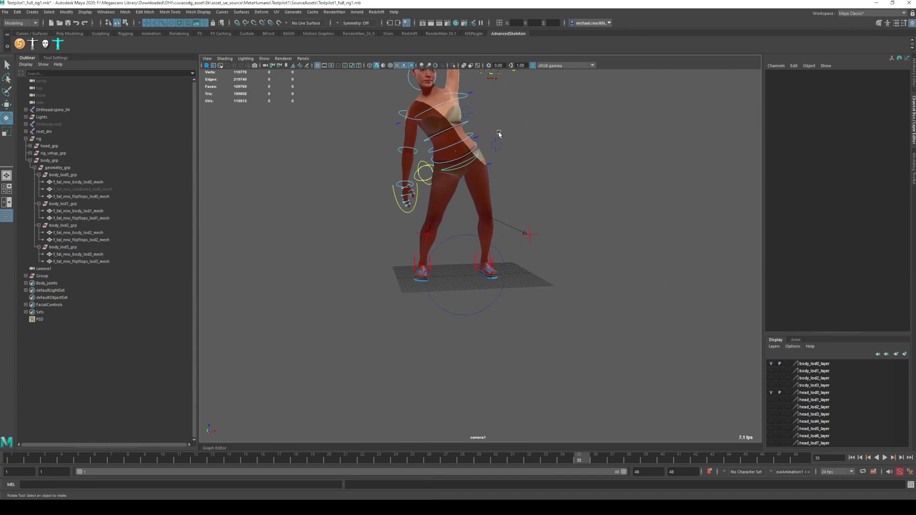
alt+middle_drag(504, 159, 506, 190)
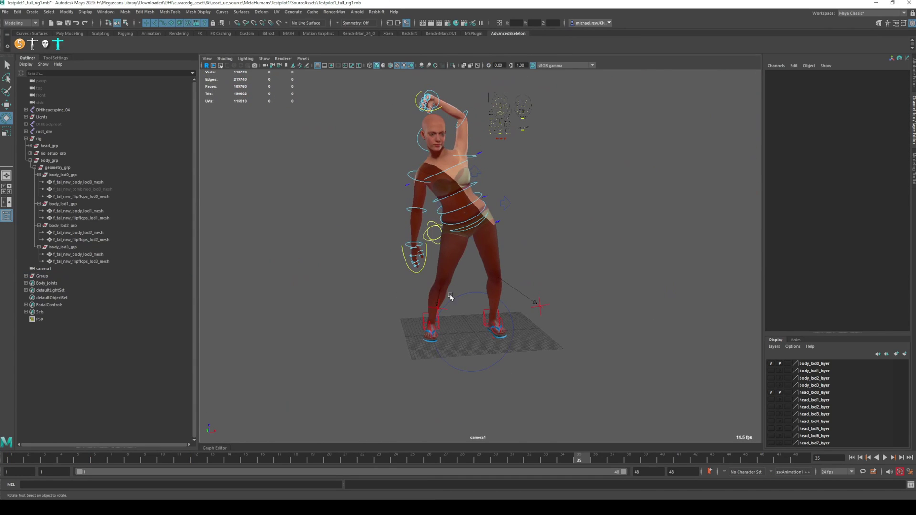
- Move the rig's Main control vertically to a Translate Z of -0.809
click(473, 292)
key(w)
click(475, 311)
drag(475, 312, 475, 313)
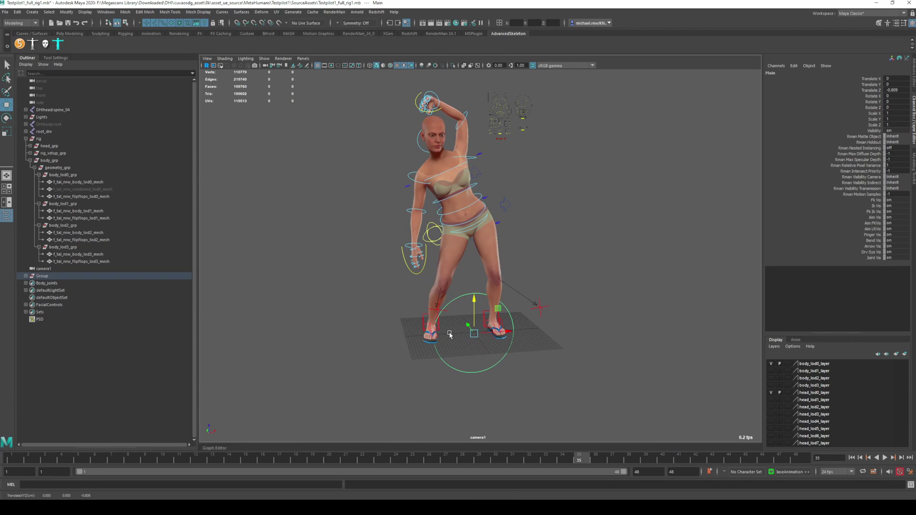
- Play back the animation to review the foot contact with the ground and inspect the Main control's Translate Z value
alt+right_drag(450, 334, 523, 351)
mouse_move(523, 350)
alt+mouse_down()
mouse_move(509, 331)
mouse_move(452, 331)
alt+mouse_up()
key(alt+v)
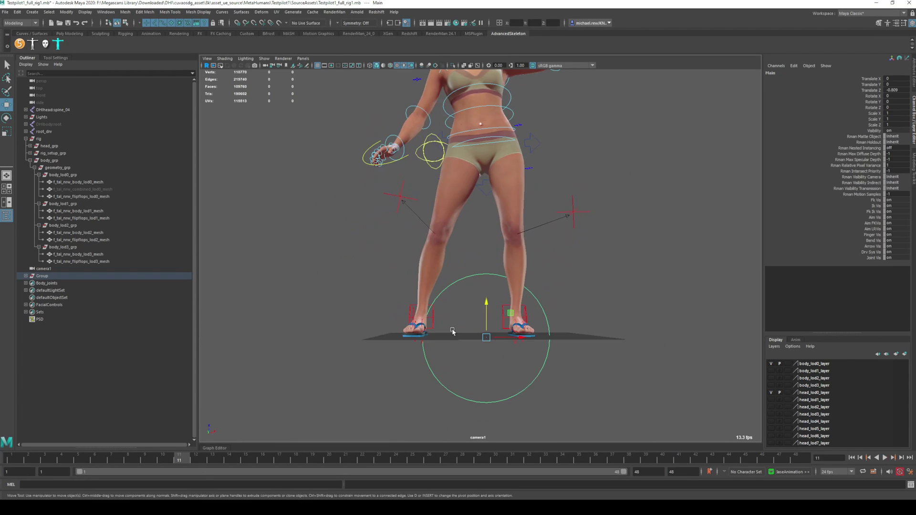
click(898, 91)
click(897, 90)
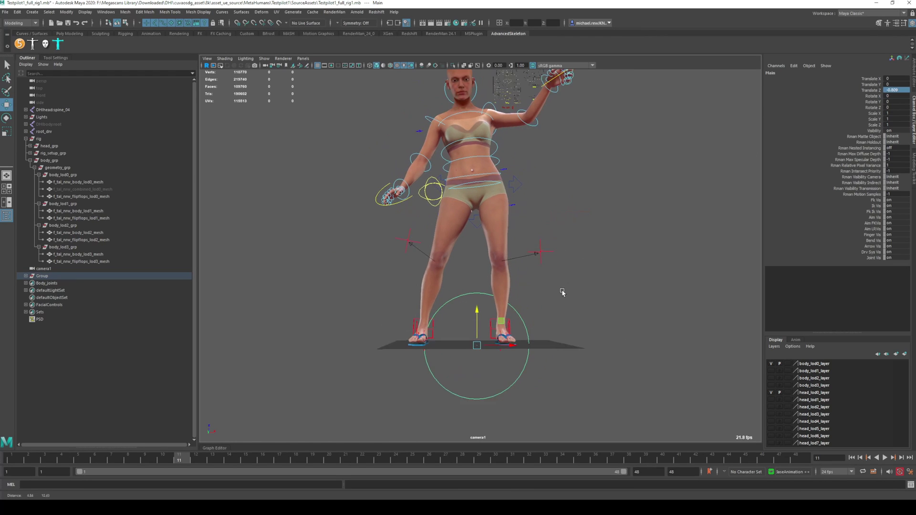
alt+drag(560, 291, 563, 295)
click(568, 306)
click(458, 300)
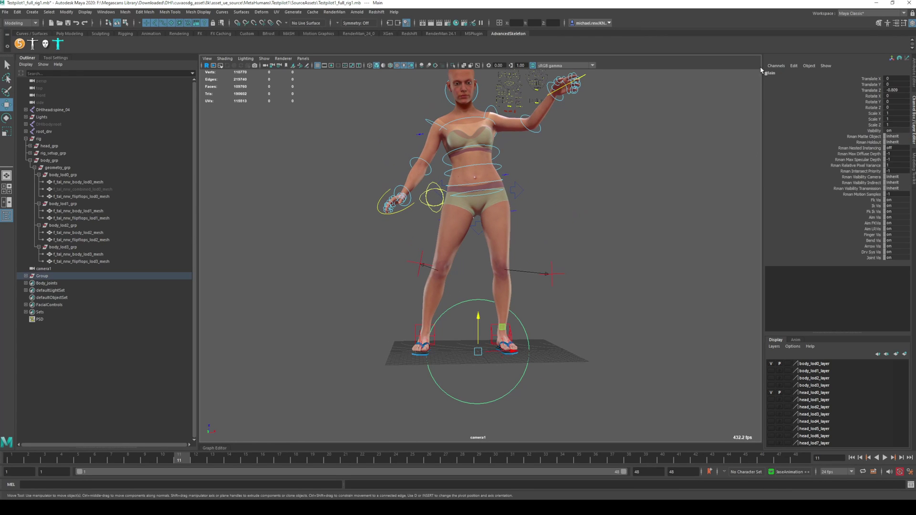
alt+drag(614, 227, 586, 227)
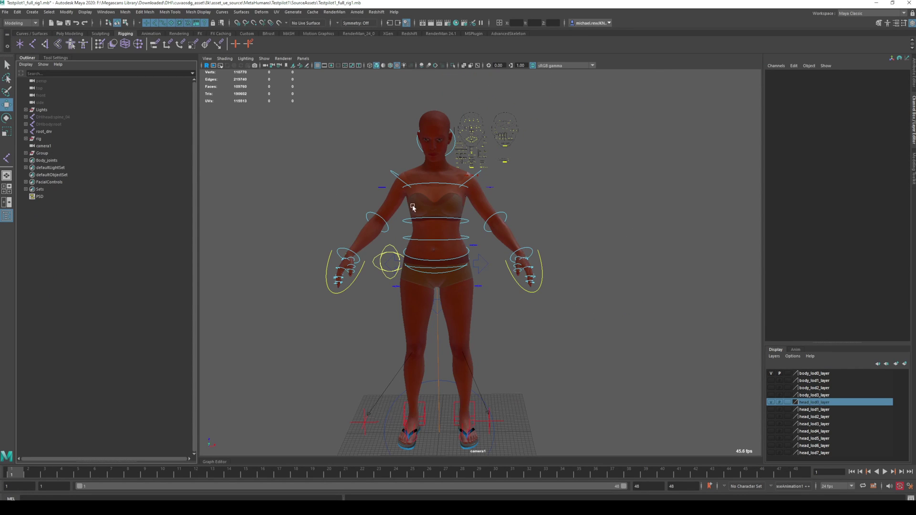
- Toggle the visibility of body_lod0_layer and of head_lod0_layer off and back on, one after the other
click(772, 374)
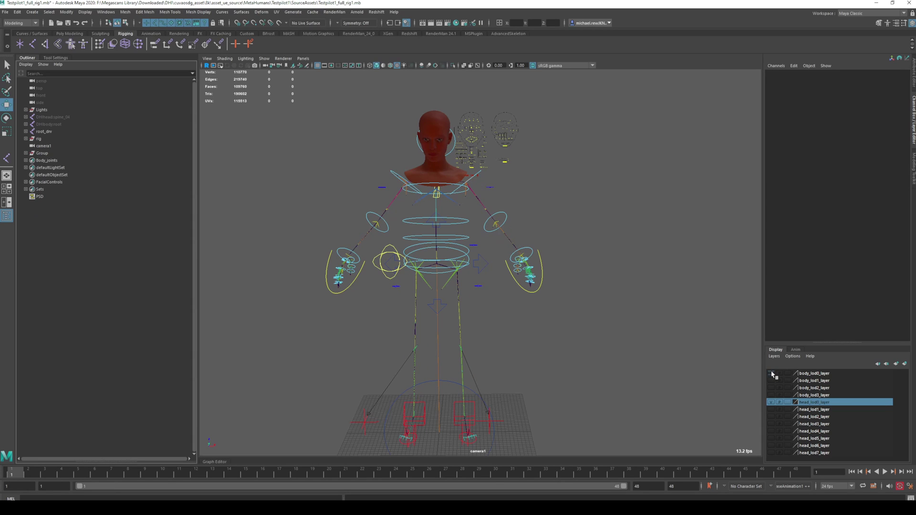
click(772, 373)
click(772, 403)
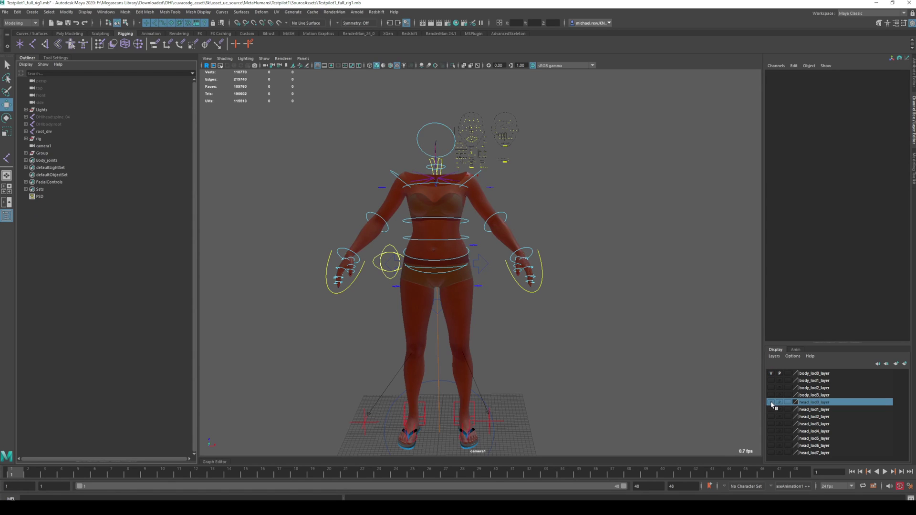
click(772, 402)
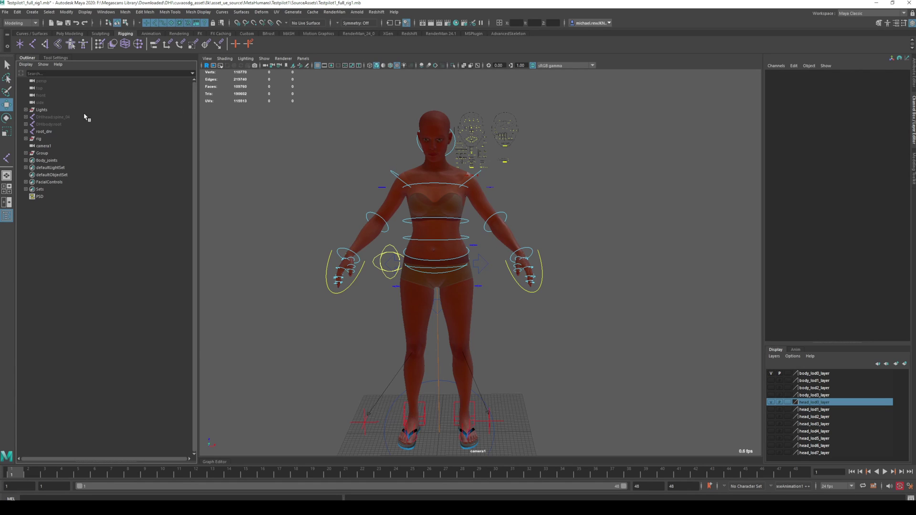
- Select the DHIbody:root joint and hide the head_lod0_layer and body_lod0_layer meshes
click(68, 125)
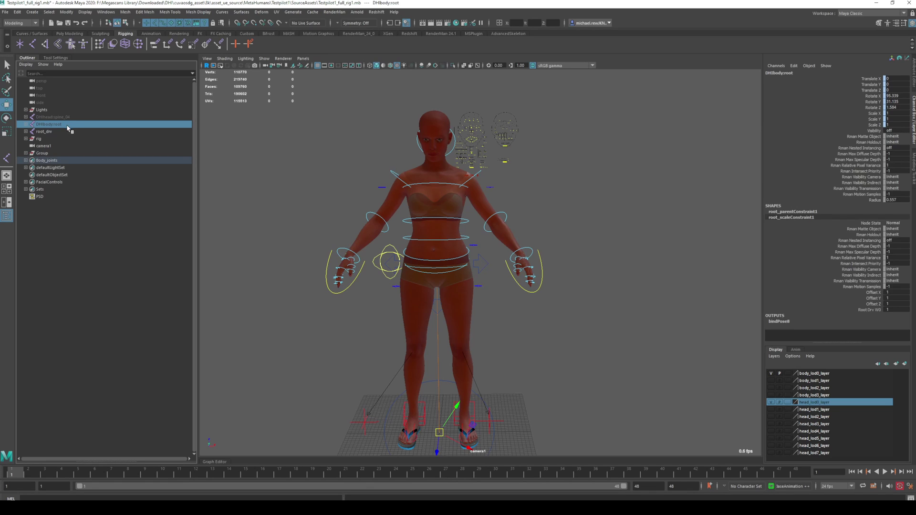
click(778, 375)
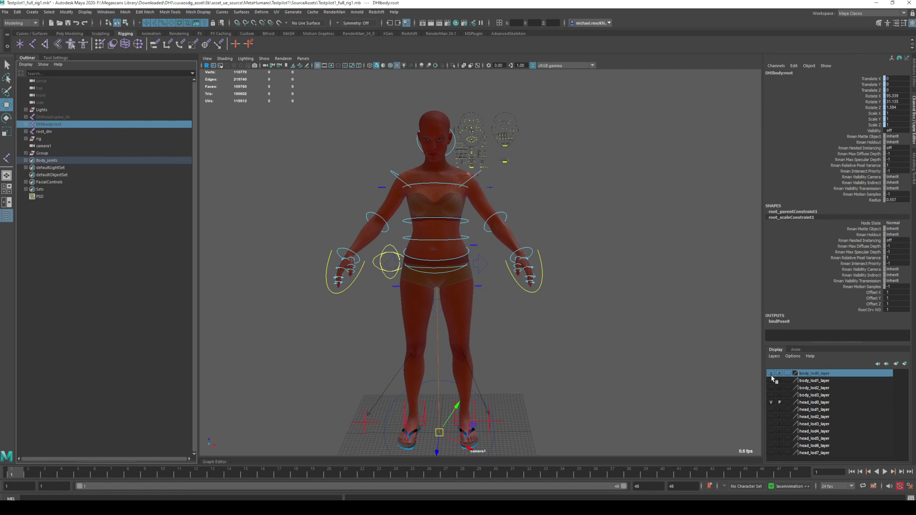
click(771, 402)
click(771, 373)
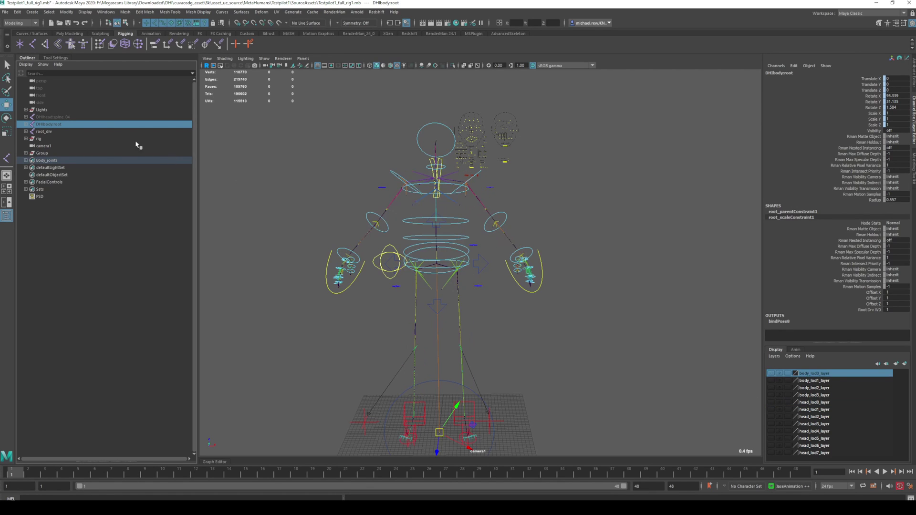
- Unhide the DHIbody:root skeleton, compare it with the root_drv skeleton, and select DHIbody:root again
key(h)
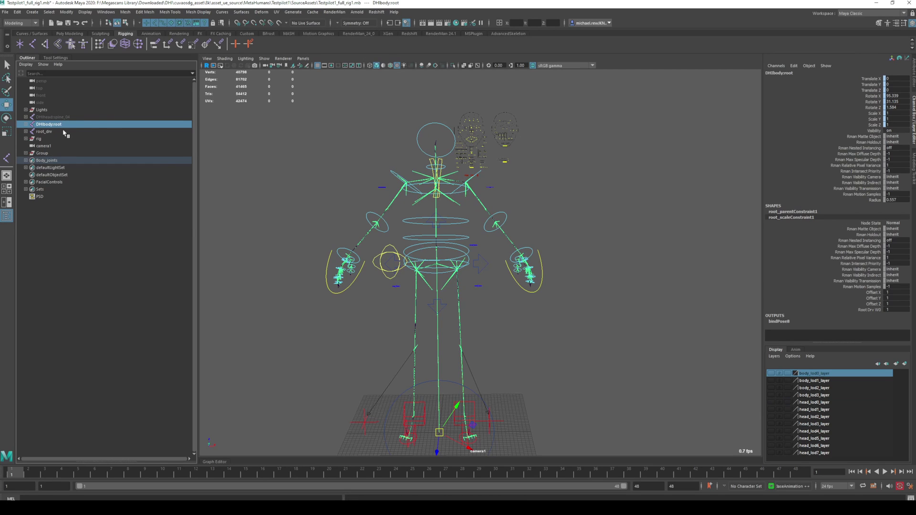
click(44, 132)
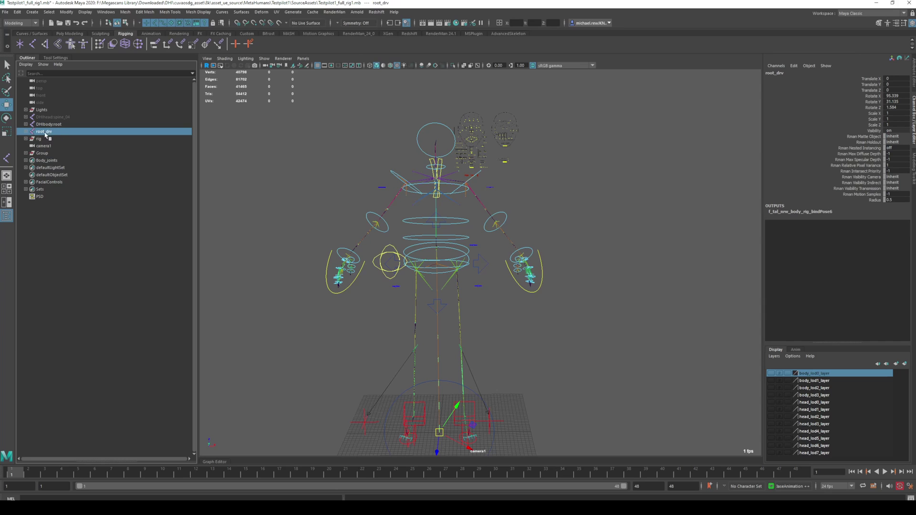
click(45, 125)
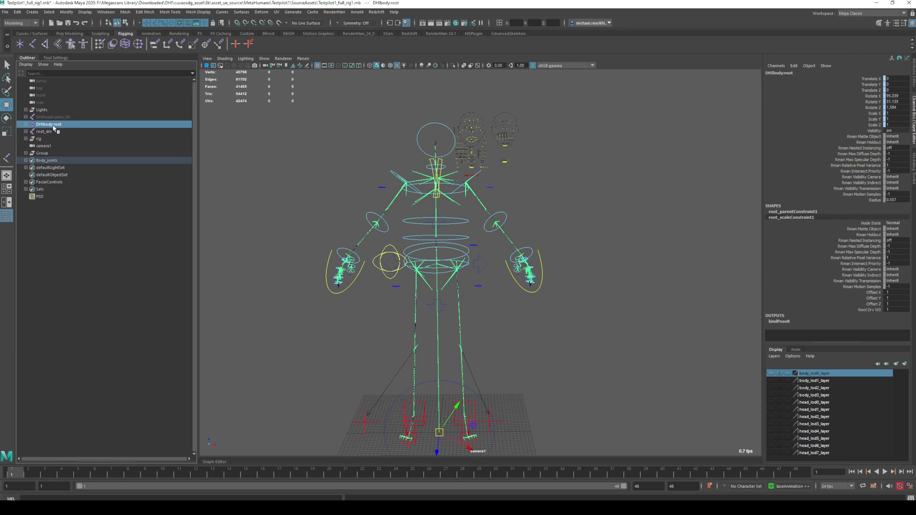
- Expand DHIbody:root, filter the Outliner to joints only, and select the entire hierarchy down to DHIbody:thigh_fwd_lwr_l
shift+click(26, 124)
click(44, 64)
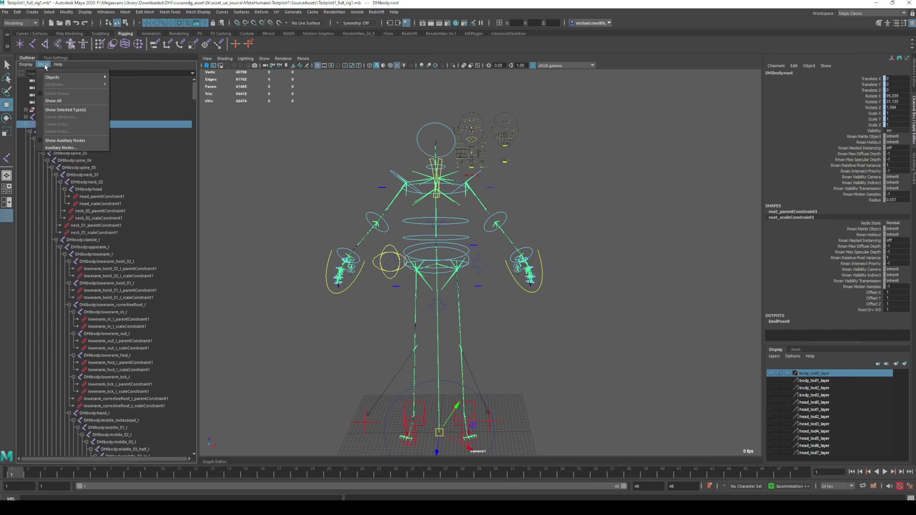
mouse_move(54, 77)
click(120, 136)
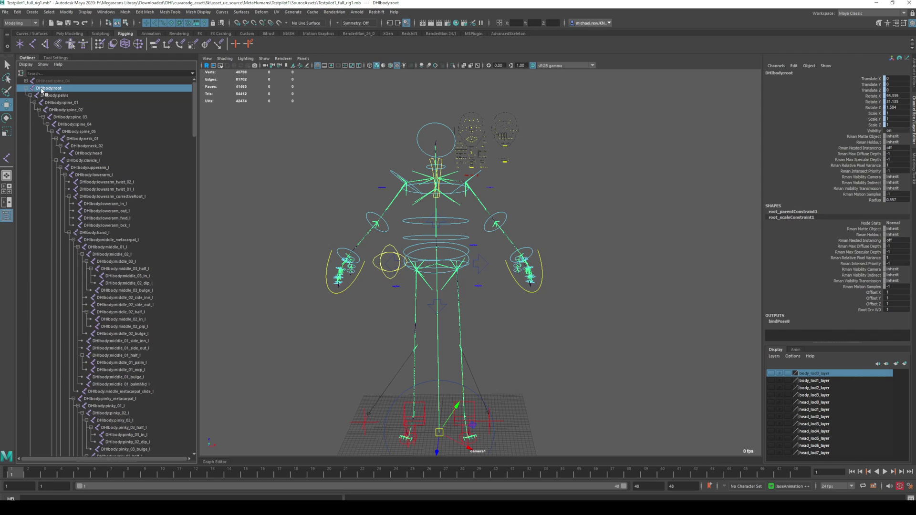
drag(194, 95, 191, 429)
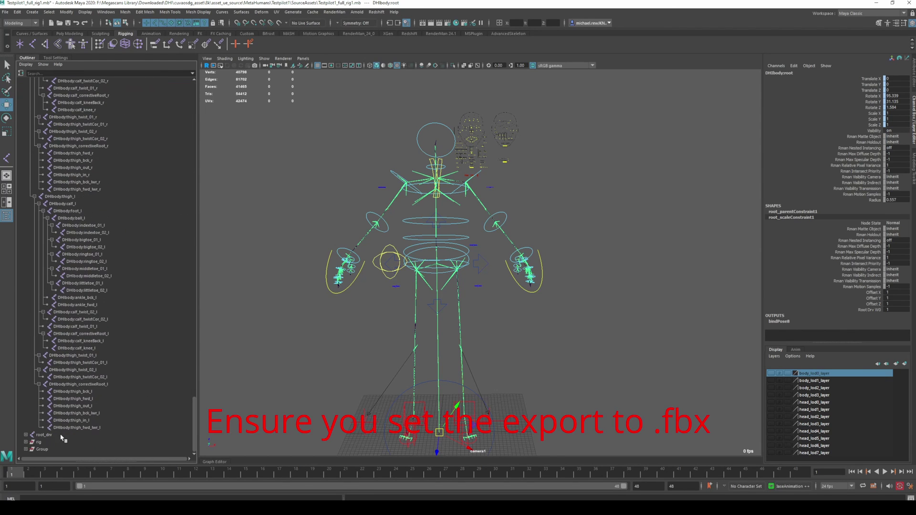
shift+click(76, 428)
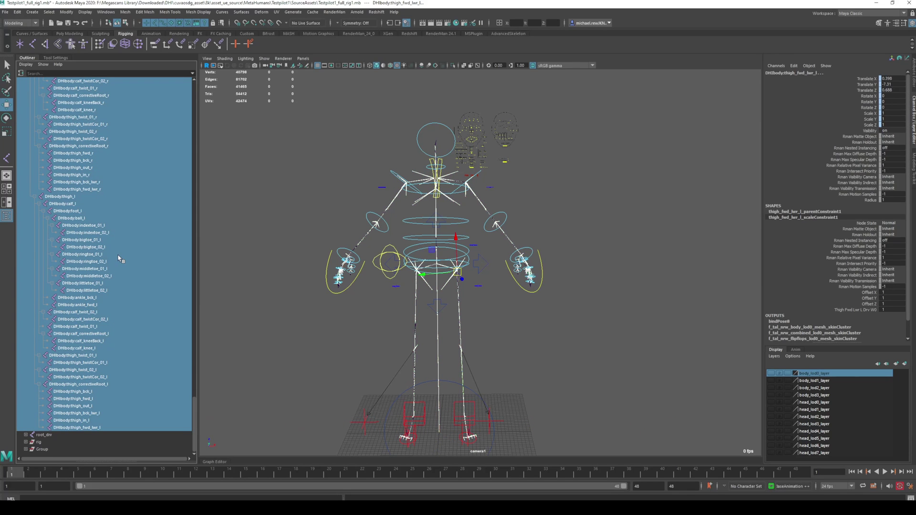
- Open the export of the selected joints and choose the Autodesk Media and Entertainment FBX preset
click(6, 13)
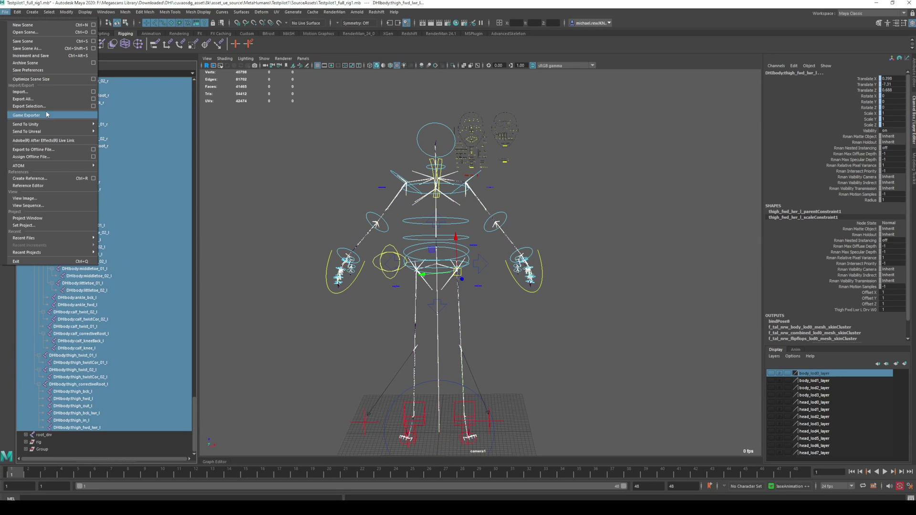
click(64, 105)
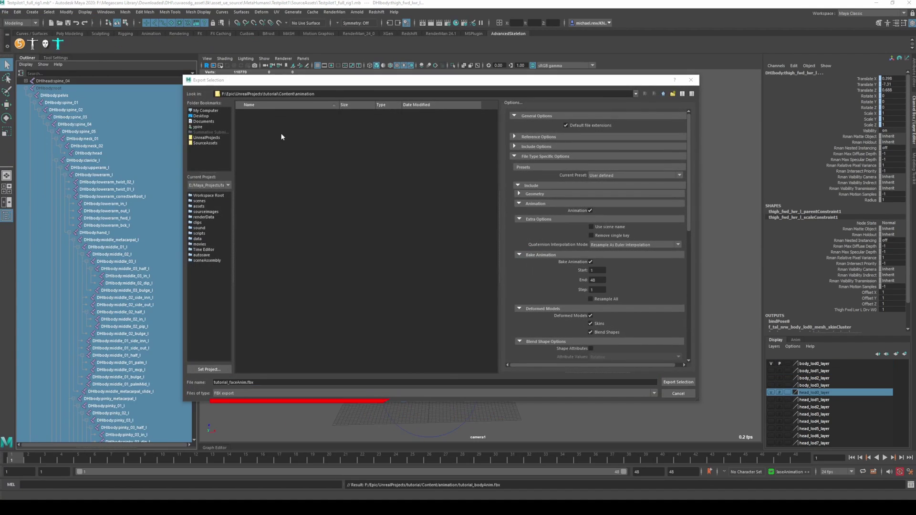
click(620, 176)
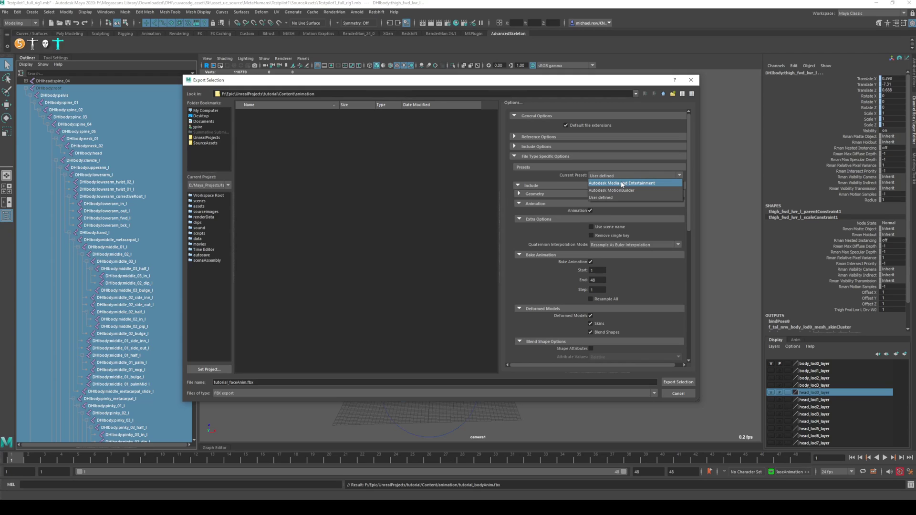
click(622, 184)
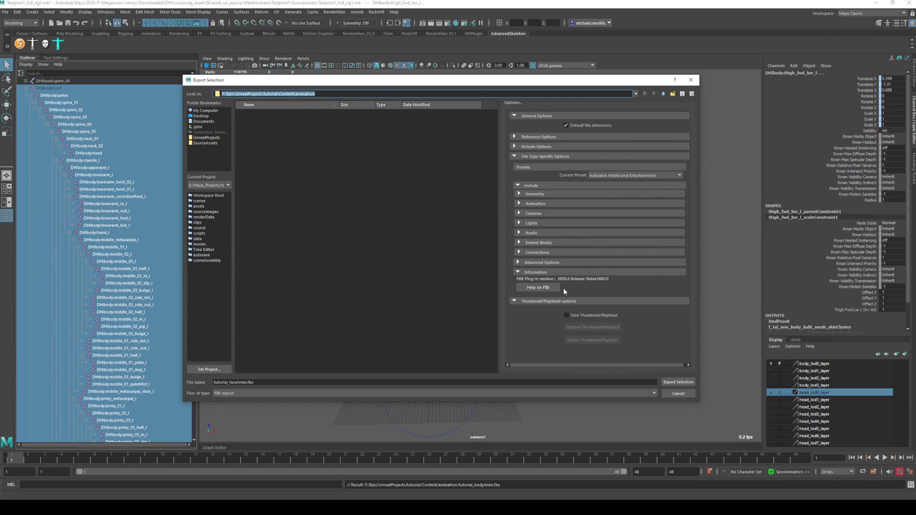
- Check the geometry and animation sections of the FBX options and enable Bake Animation
click(535, 194)
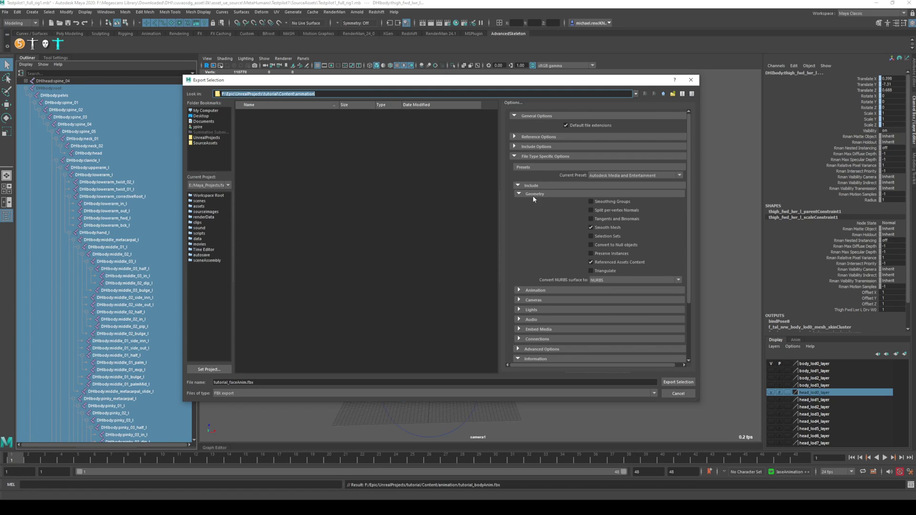
click(534, 194)
click(532, 203)
scroll(549, 178, down, 3)
scroll(586, 198, down, 3)
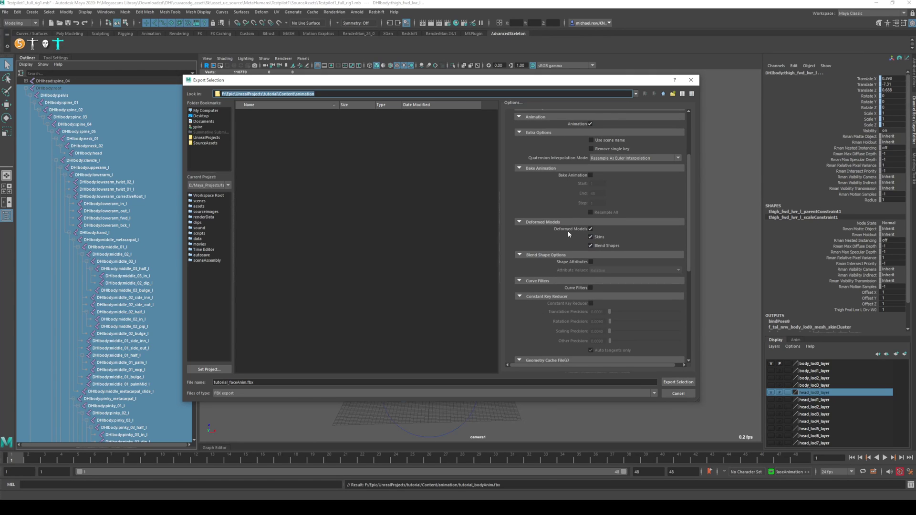
scroll(566, 229, up, 2)
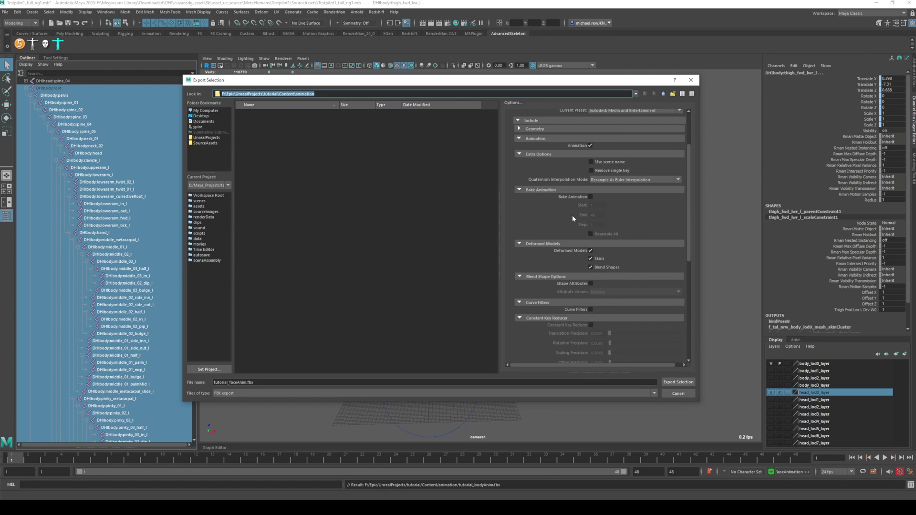
scroll(568, 219, up, 1)
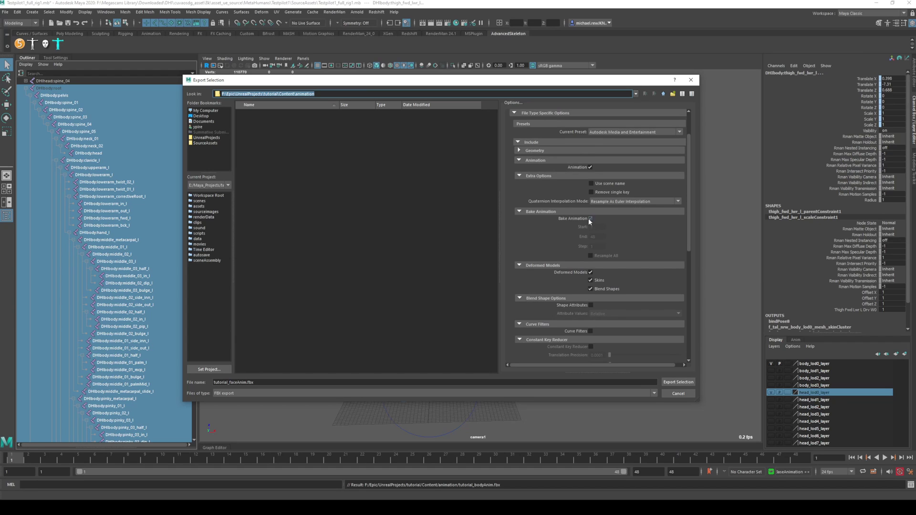
click(590, 219)
- Export the selected body joints as tutorial_bodyAnim.fbx, then read and dismiss the export warnings
drag(229, 383, 237, 386)
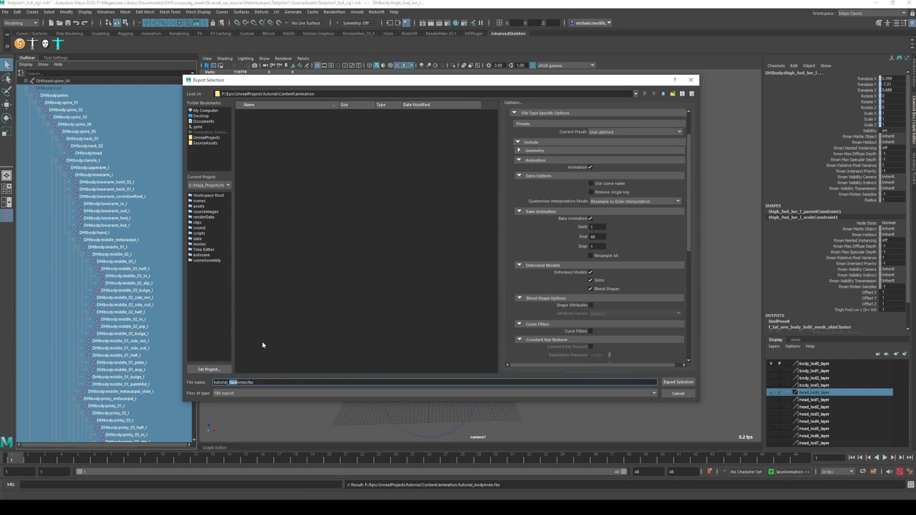
text(body)
click(679, 384)
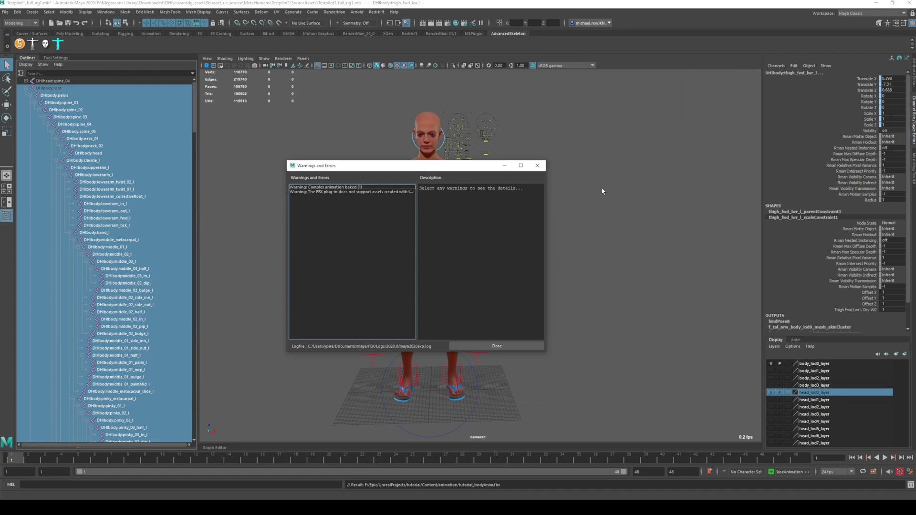
click(399, 188)
click(401, 191)
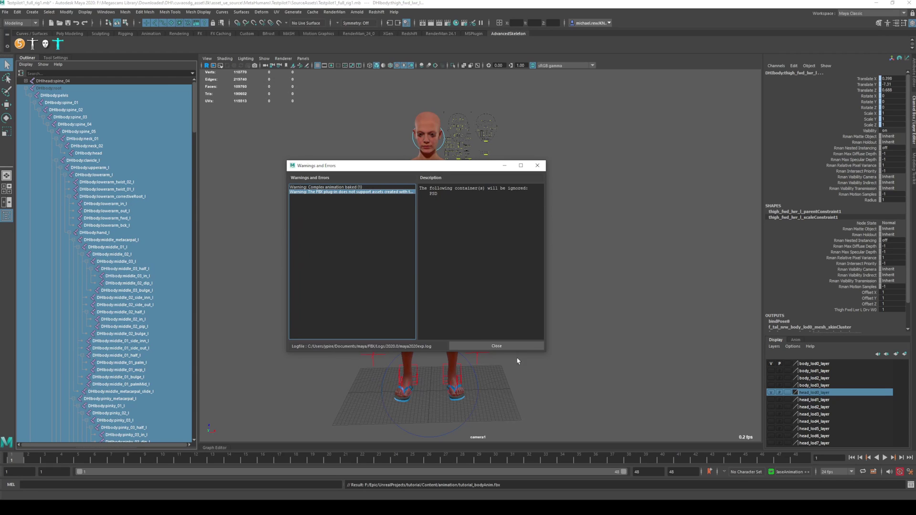
click(525, 347)
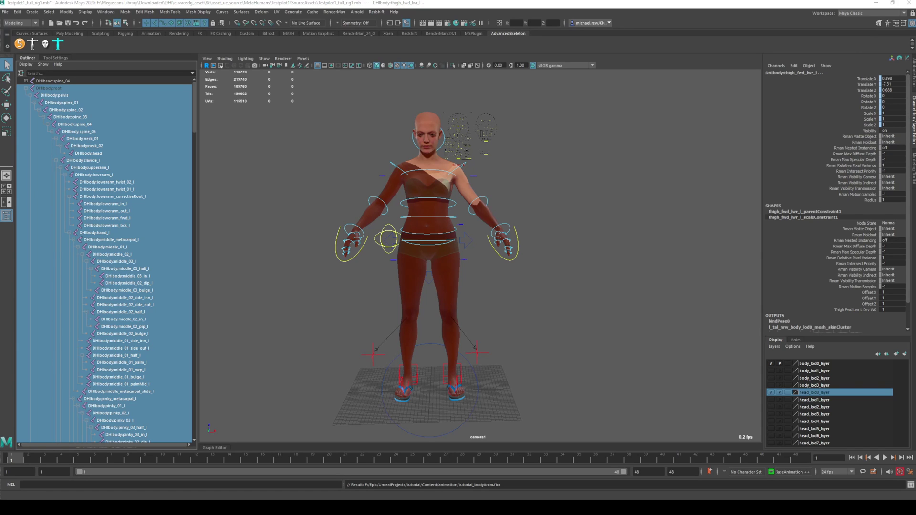
- Switch to File Explorer and compare the tutorial_bodyAnim and tutorial_faceAnim file sizes in the animation folder
drag(0, 176, 577, 85)
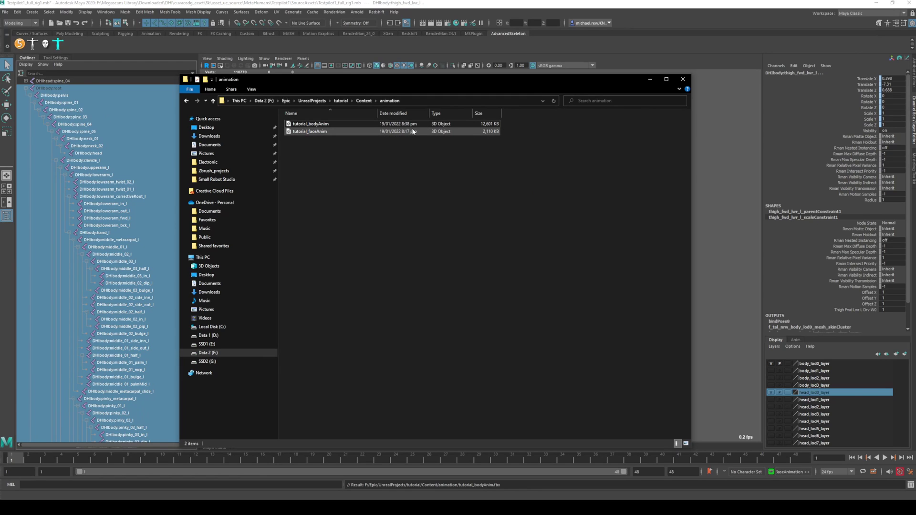
click(489, 125)
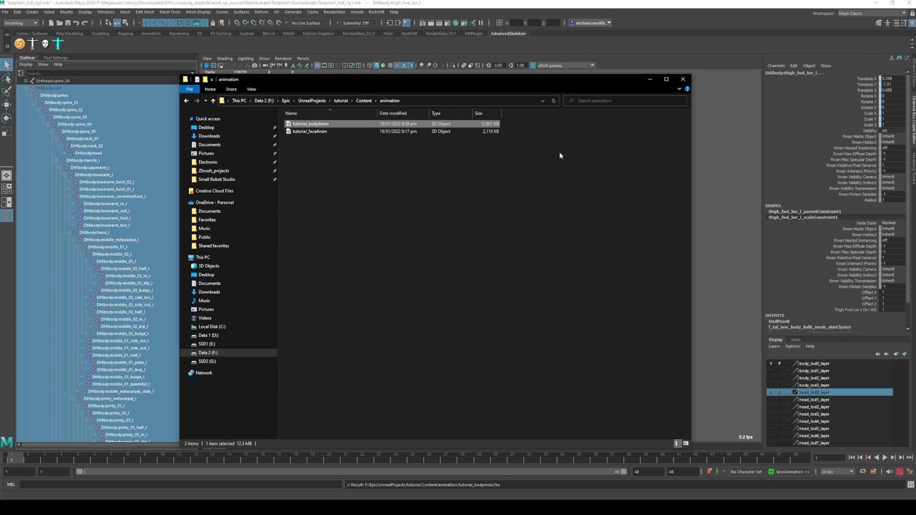
click(470, 131)
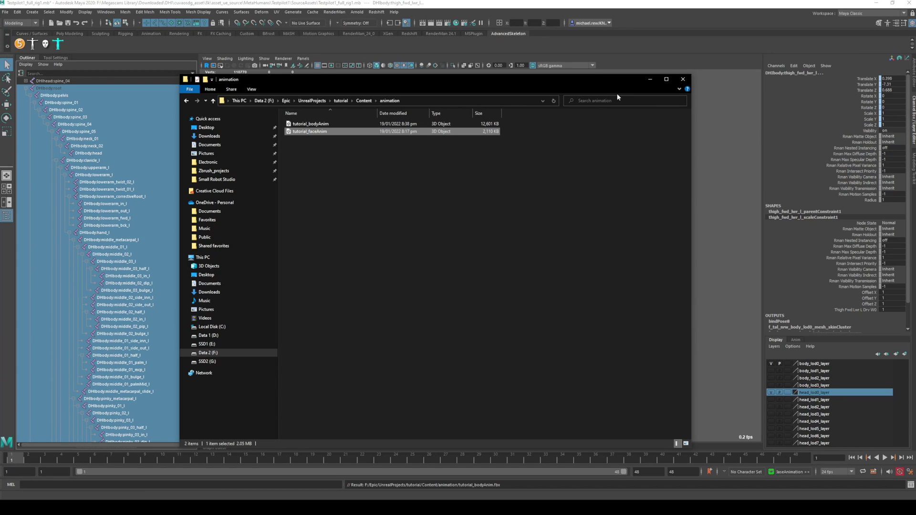
click(650, 80)
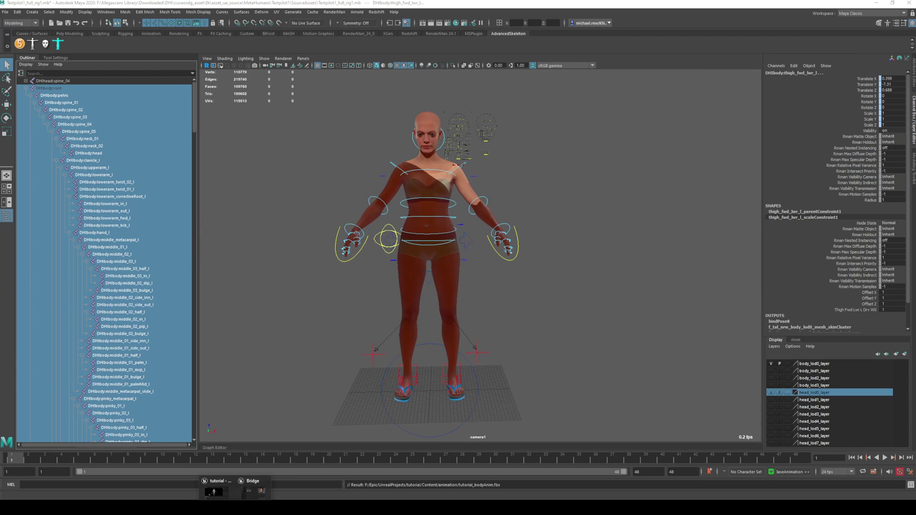
click(221, 497)
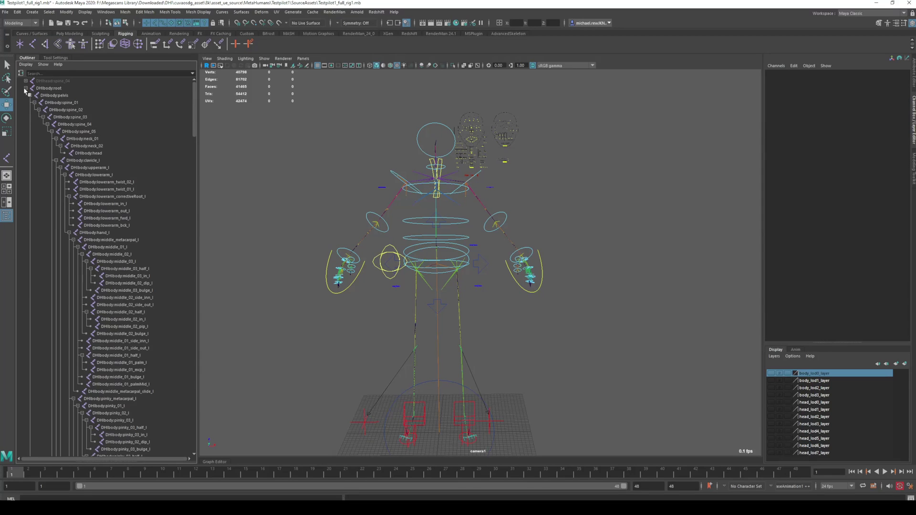
- Collapse the DHIbody:root hierarchy and remove the joints-only filter from the Outliner
click(26, 89)
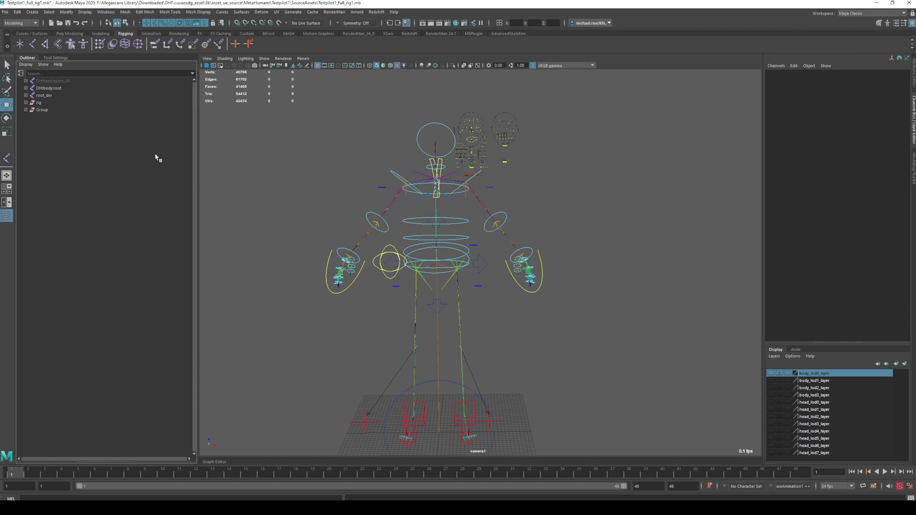
click(44, 65)
mouse_move(56, 77)
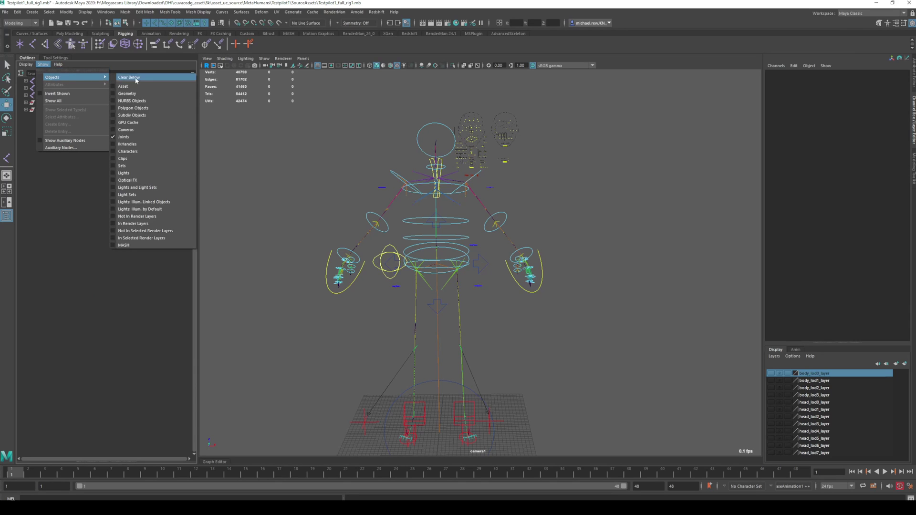
click(115, 136)
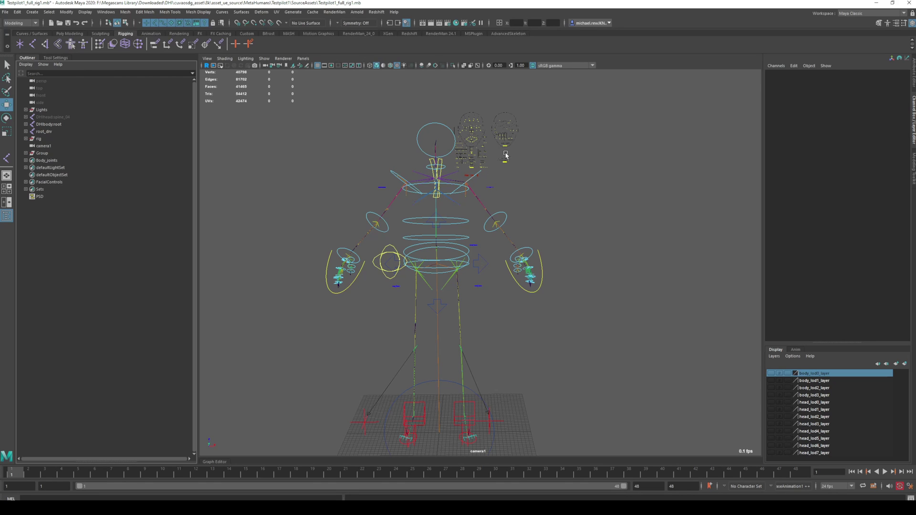
- Unhide the DHIhead:spine_04 joint hierarchy to inspect the facial joints and hide it again
alt+middle_drag(451, 151, 420, 242)
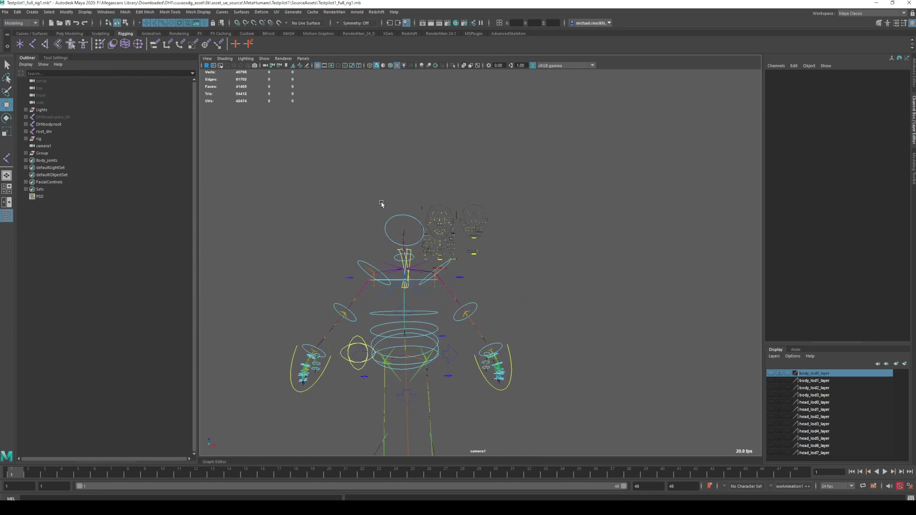
alt+right_drag(381, 204, 512, 236)
alt+middle_drag(511, 235, 545, 237)
click(78, 119)
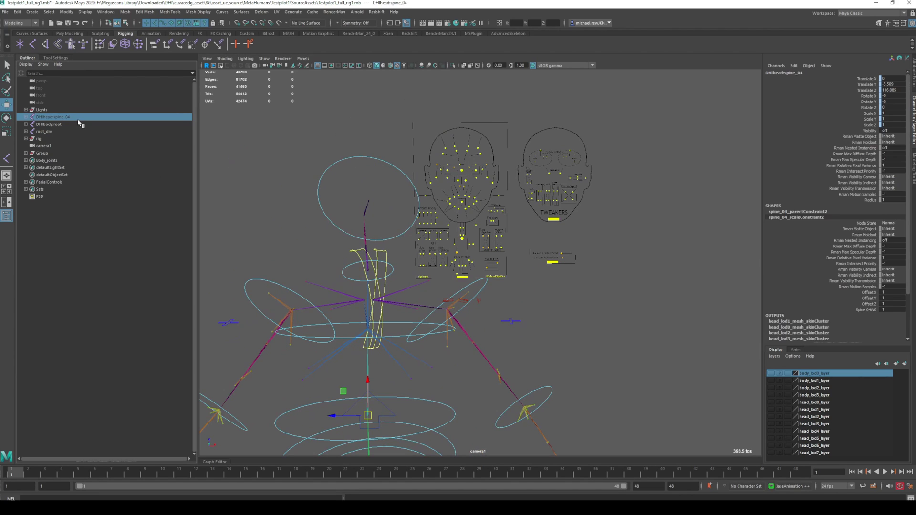
key(ctrl+h)
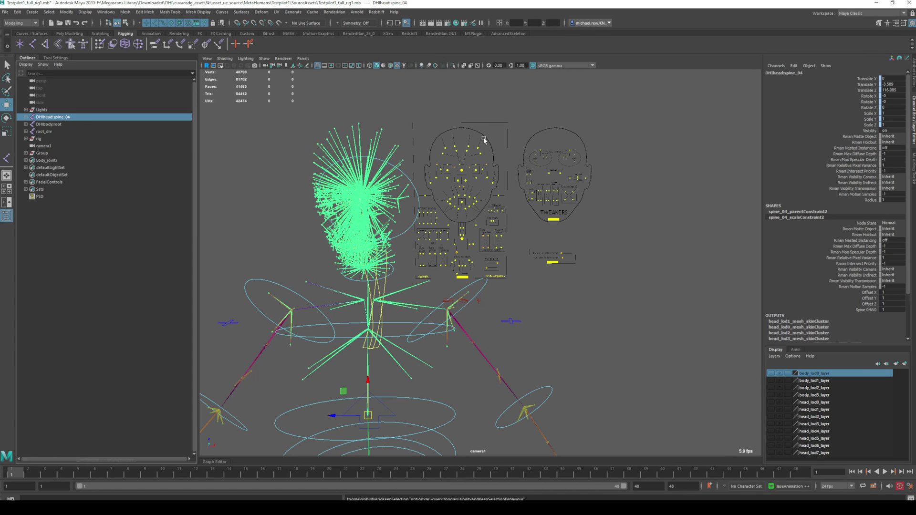
key(ctrl+h)
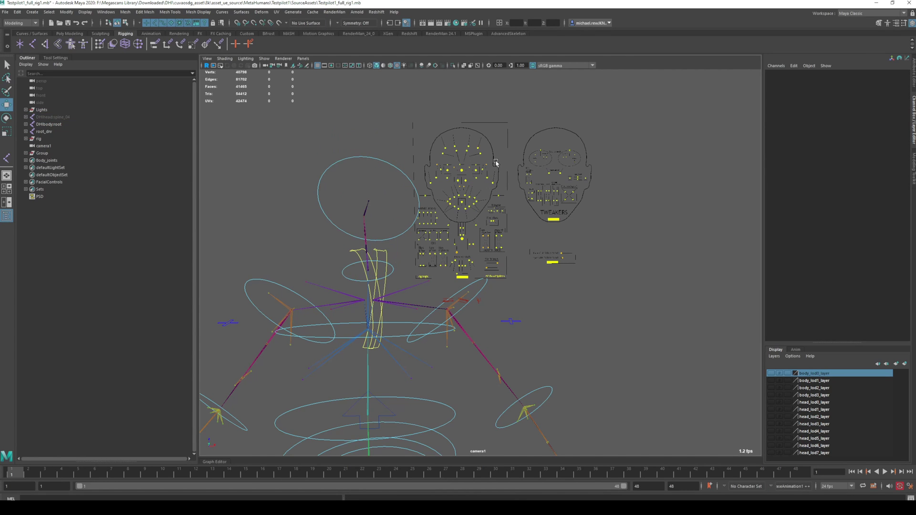
- Select all members of the FacialControls set and expand the rig group down to GRP_faceGUI
alt+right_drag(496, 163, 595, 110)
alt+middle_drag(594, 110, 559, 222)
alt+right_drag(589, 274, 517, 271)
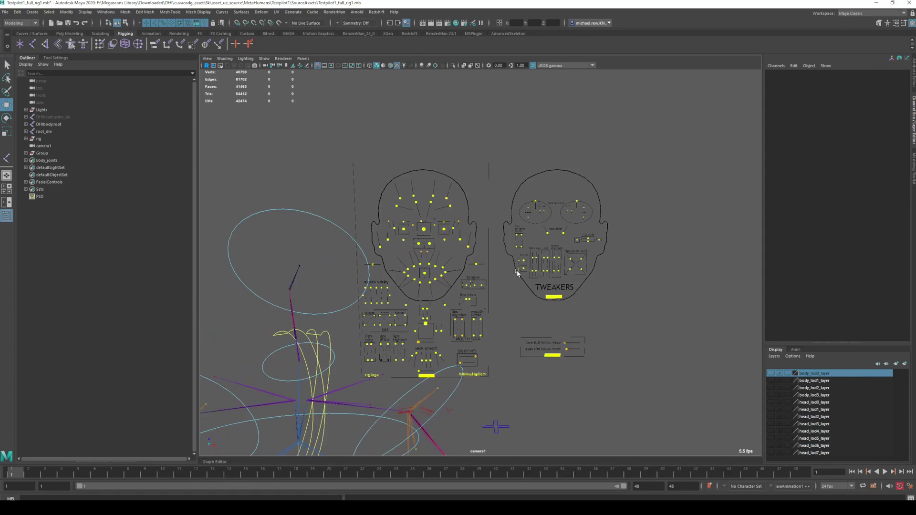
alt+middle_drag(518, 272, 547, 243)
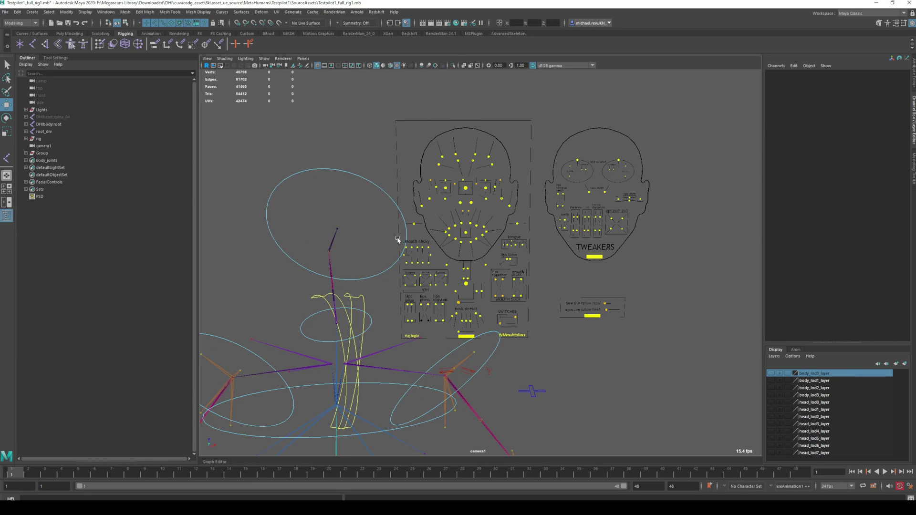
alt+right_drag(531, 209, 432, 255)
alt+middle_drag(432, 256, 446, 227)
click(49, 182)
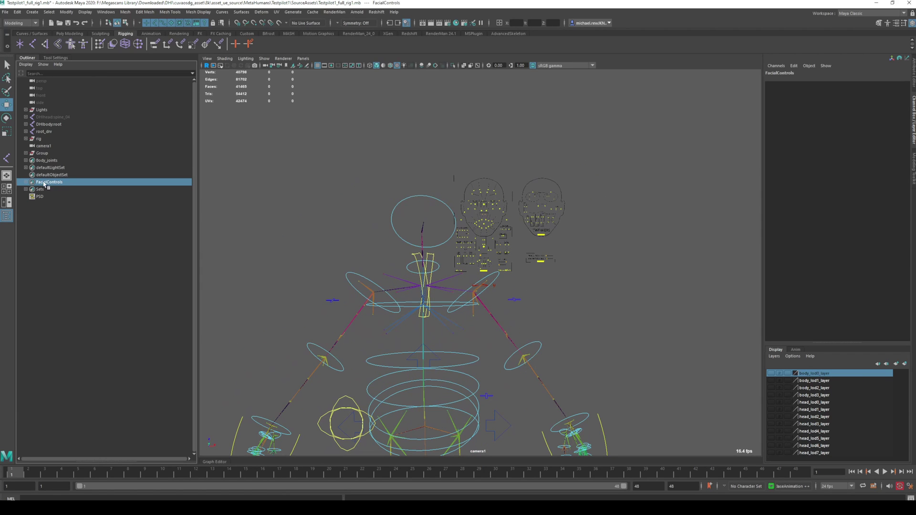
right_click(58, 185)
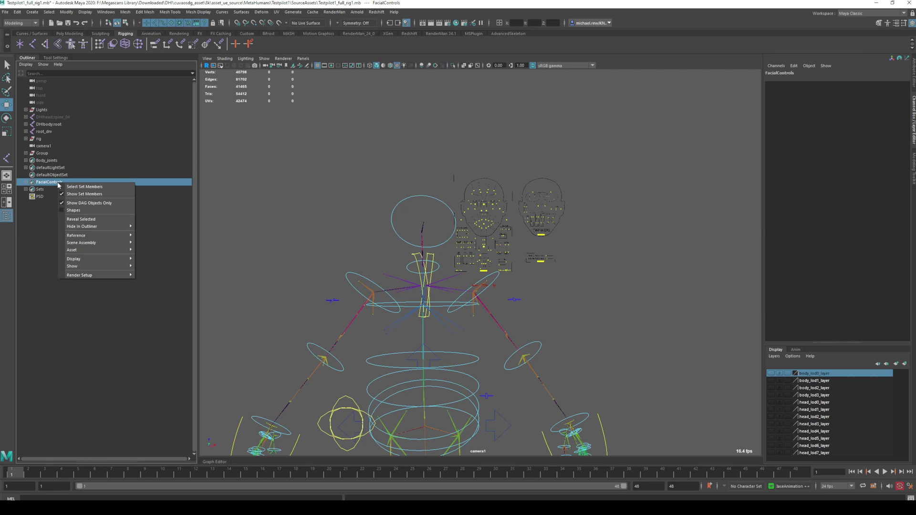
click(104, 187)
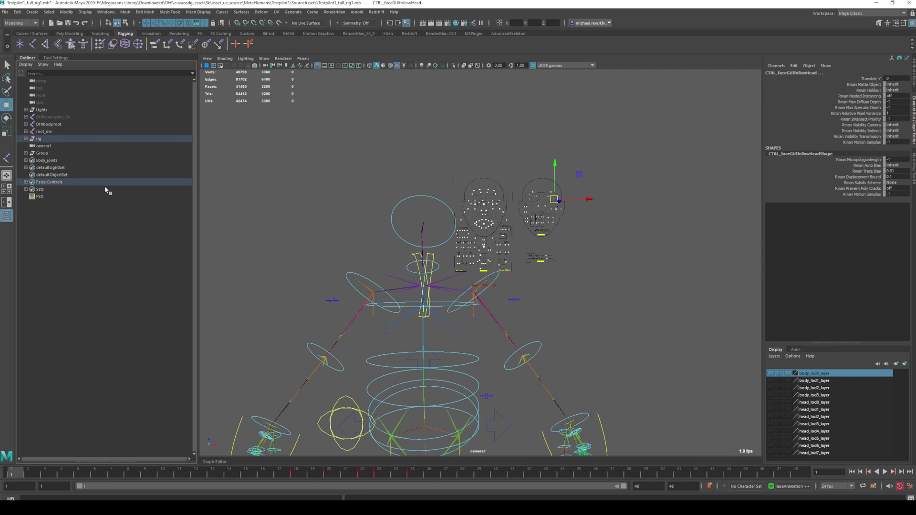
click(26, 138)
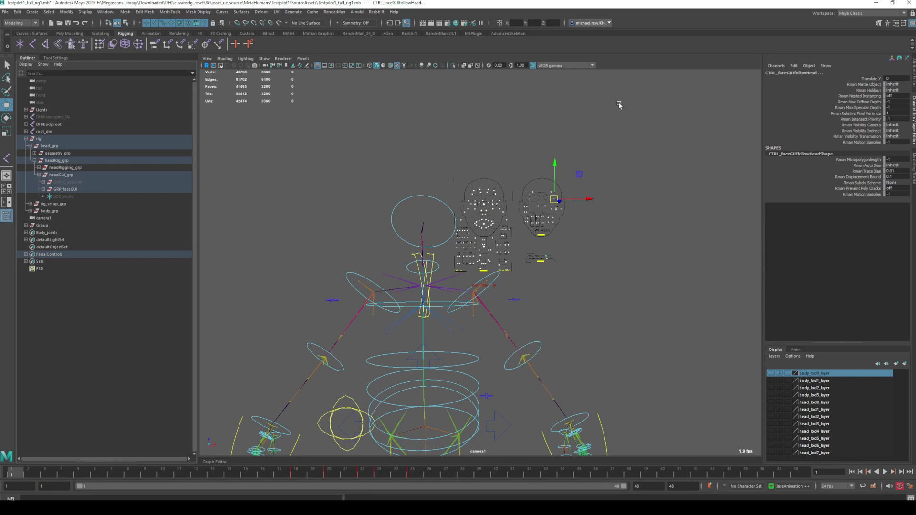
scroll(534, 204, up, 5)
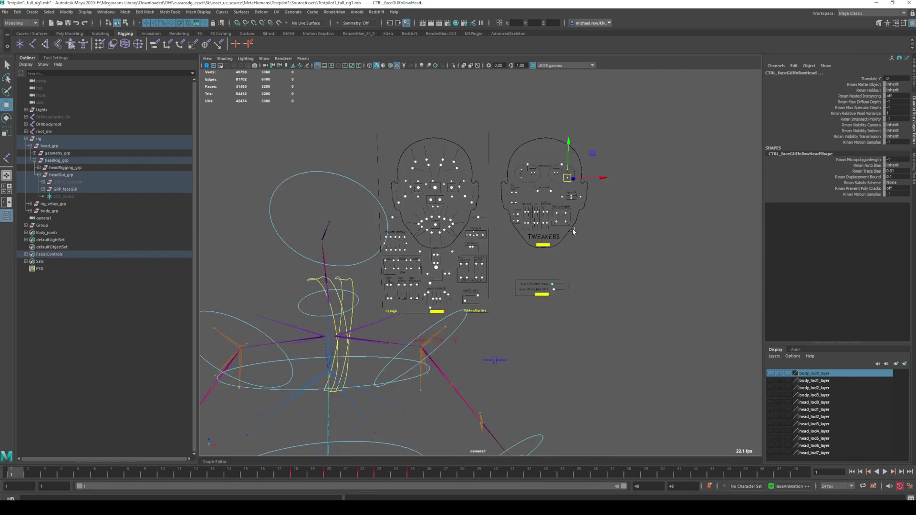
- Export the selected facial controls as an FBX named tutorial_faceAnim in the animation folder, without baking animation
click(5, 11)
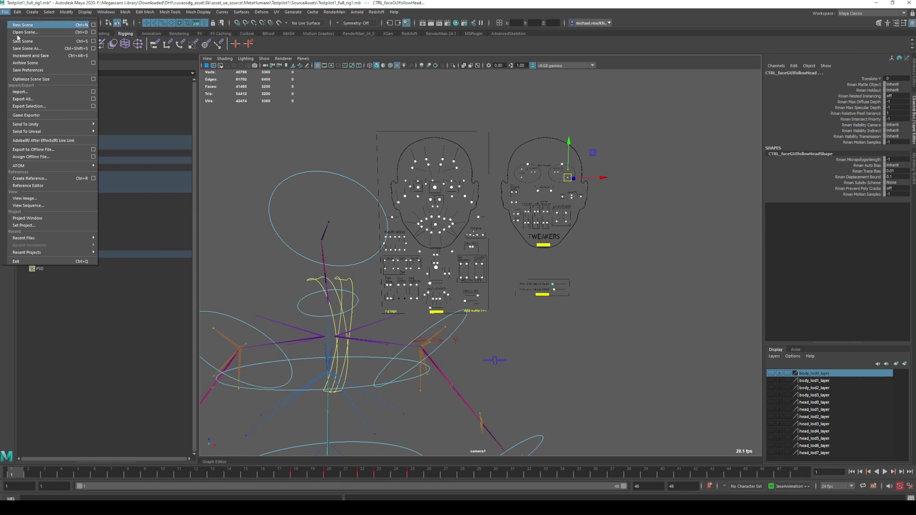
click(80, 107)
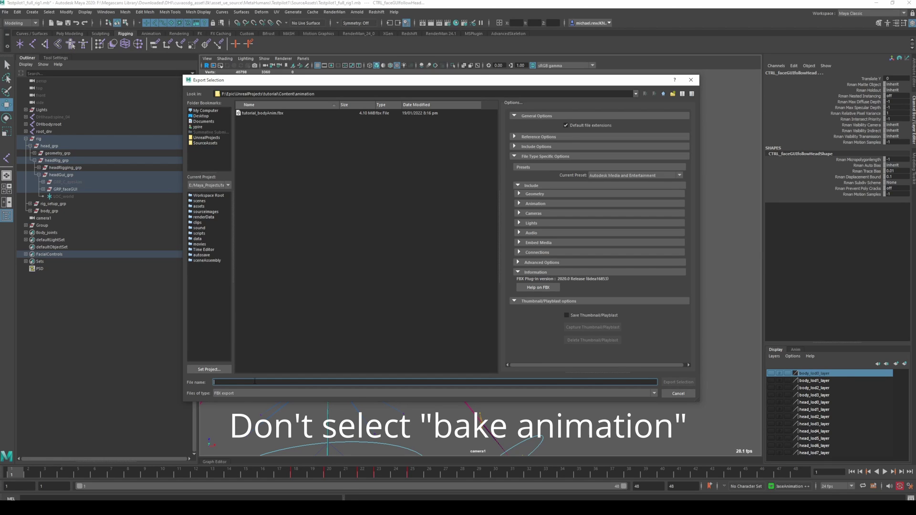
text(tutorial_faceAnim)
click(678, 382)
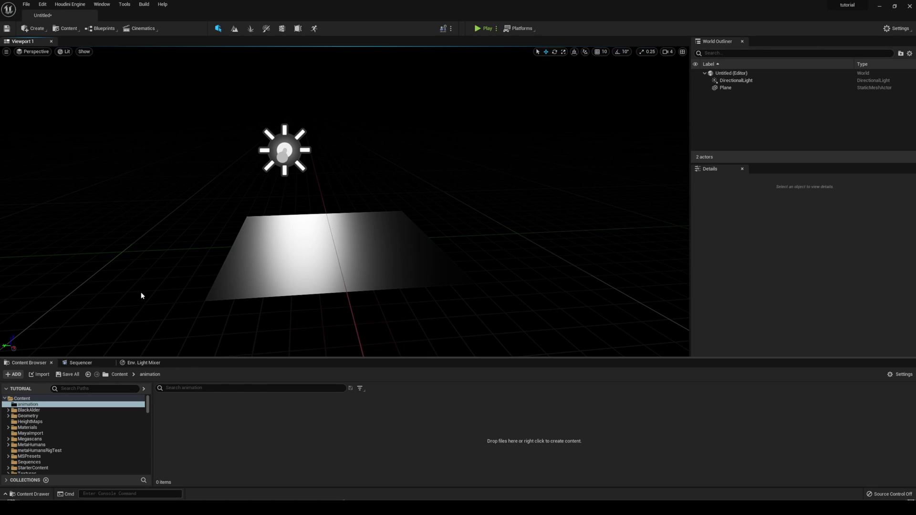
- Switch to Unreal Engine, open Quixel Bridge with the account signed in, and select the Testpilot1 character in My MetaHumans
click(62, 31)
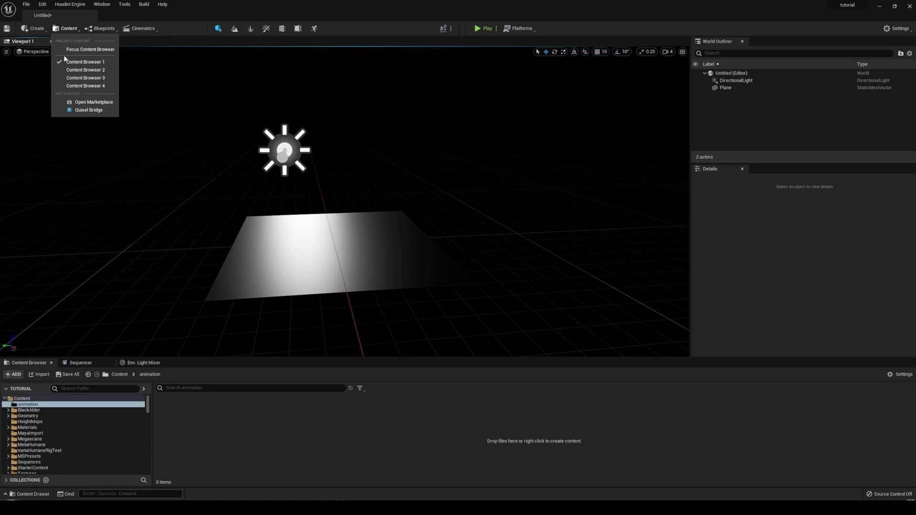
click(69, 108)
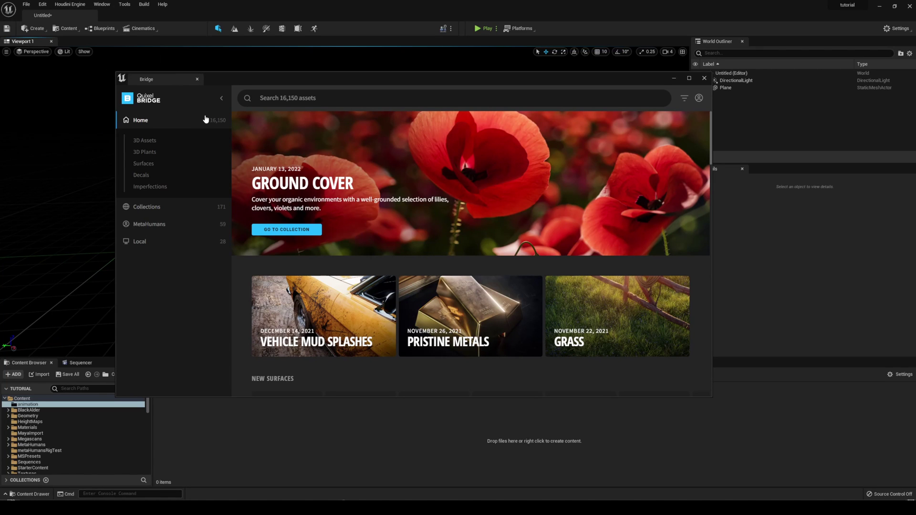
click(160, 223)
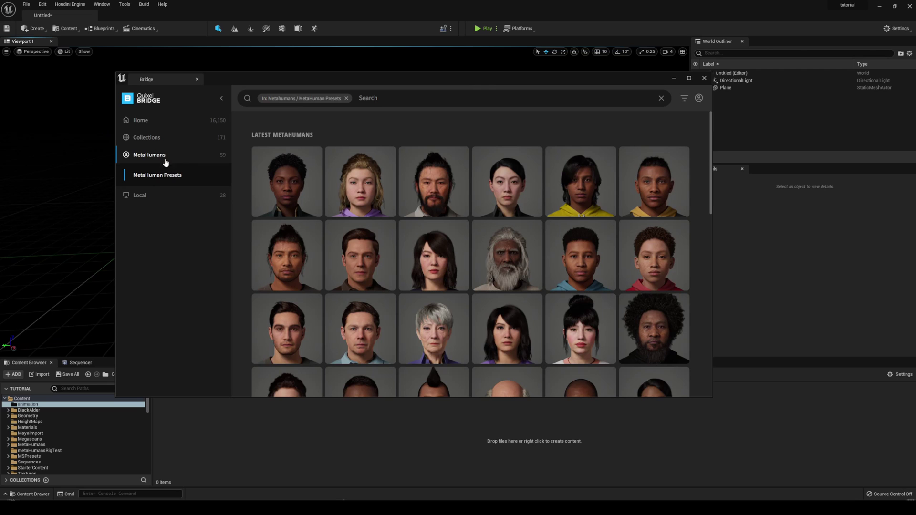
click(699, 99)
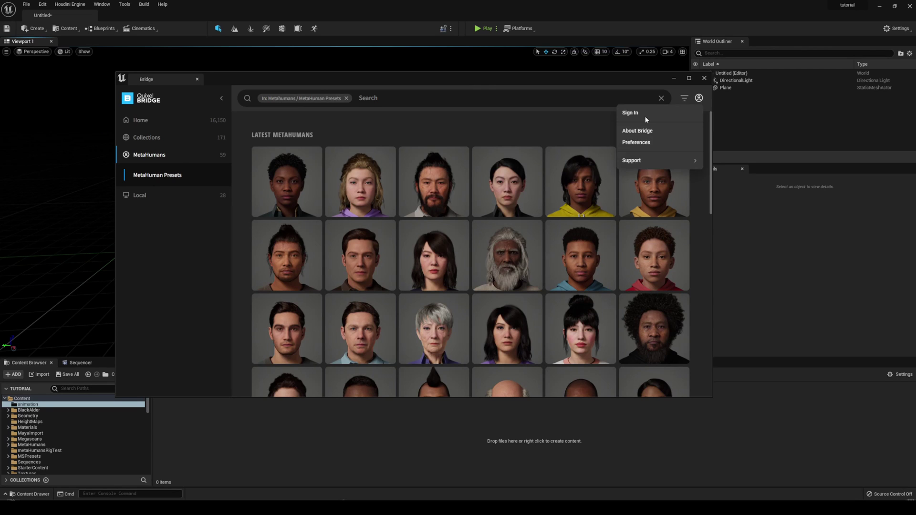
click(153, 187)
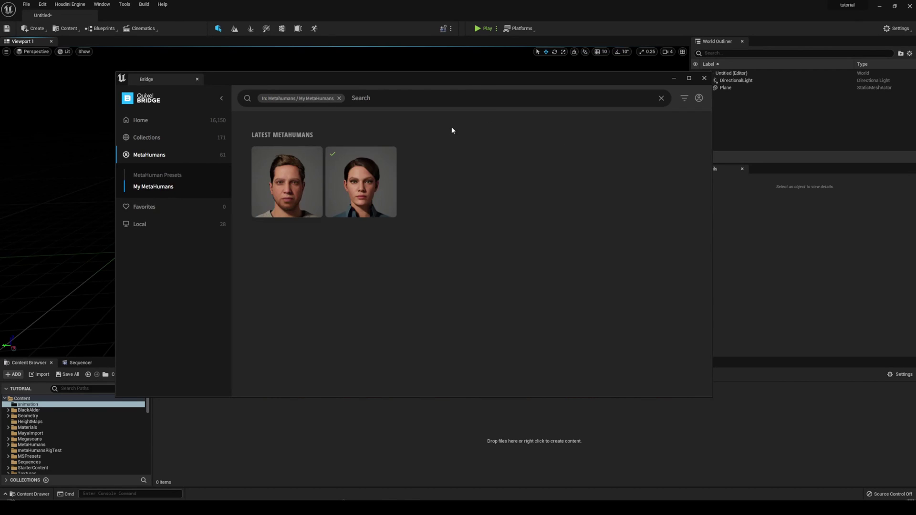
click(370, 174)
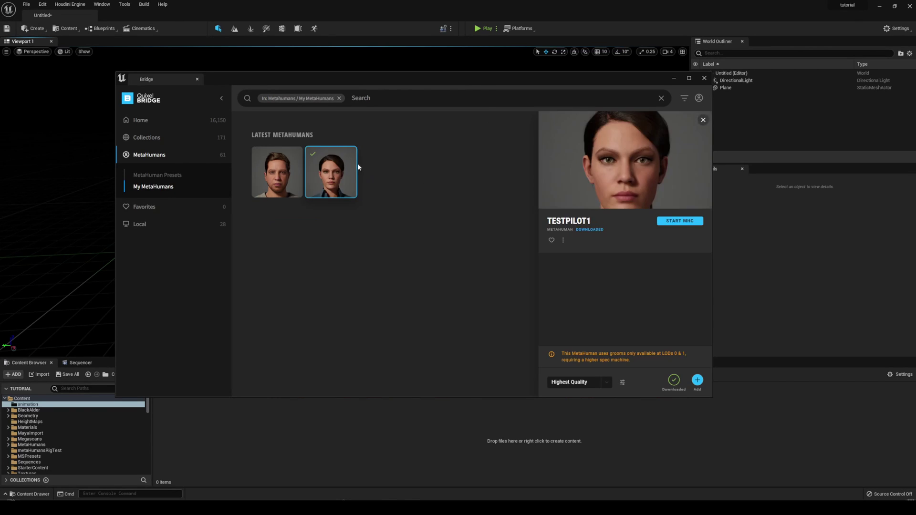
- Choose Highest Quality for the Testpilot1 MetaHuman and close Bridge
click(606, 382)
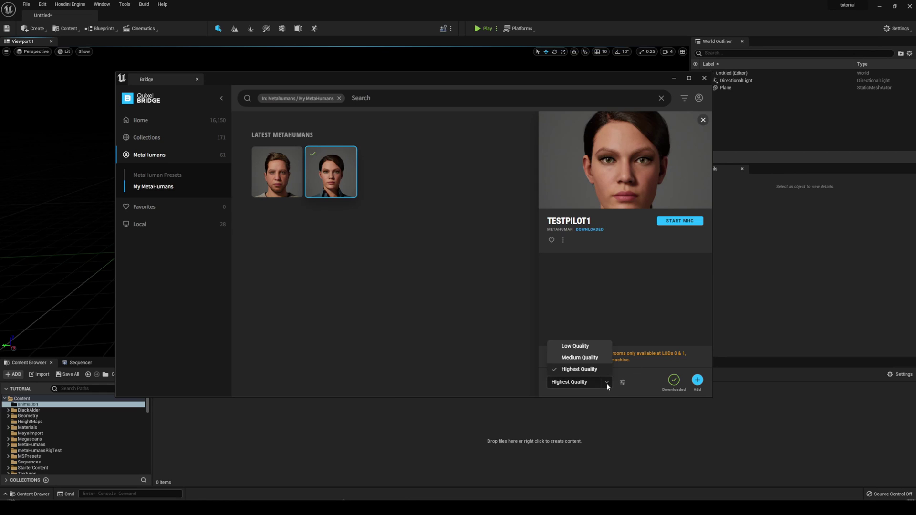
click(590, 372)
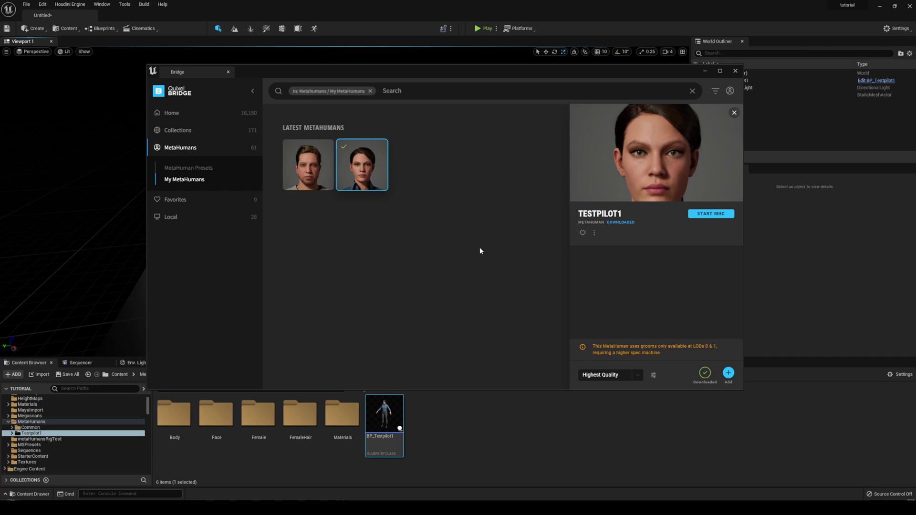
mouse_move(361, 169)
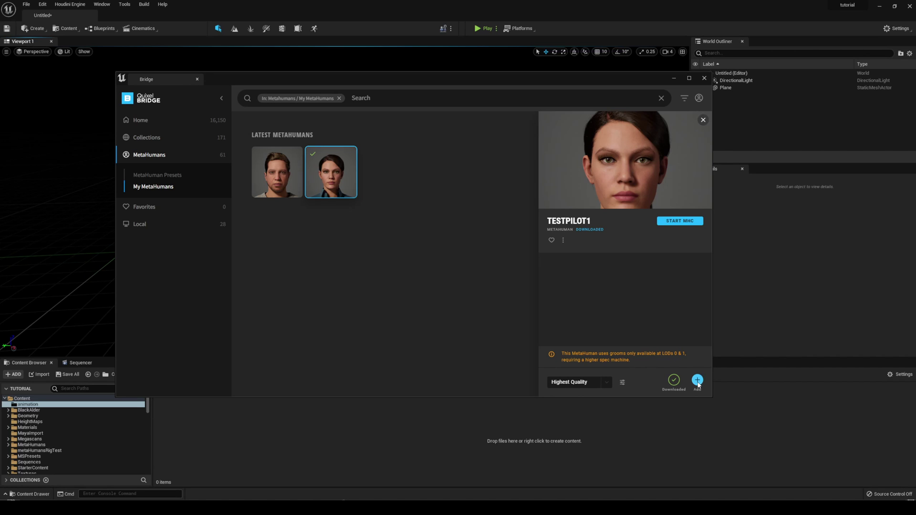
click(704, 78)
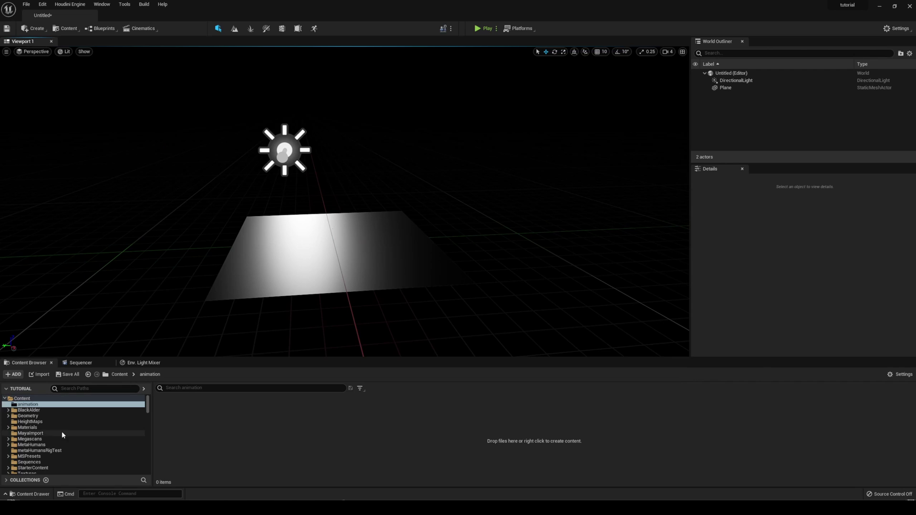
- Place the BP_Testpilot1 blueprint from the MetaHumans/Testpilot1 content folder into the level on the plane
click(10, 399)
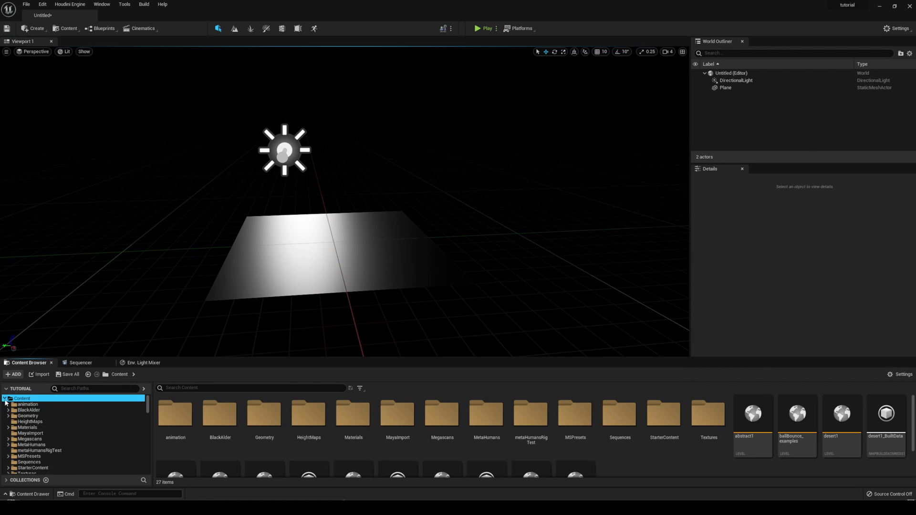
scroll(30, 420, down, 2)
click(36, 423)
click(217, 422)
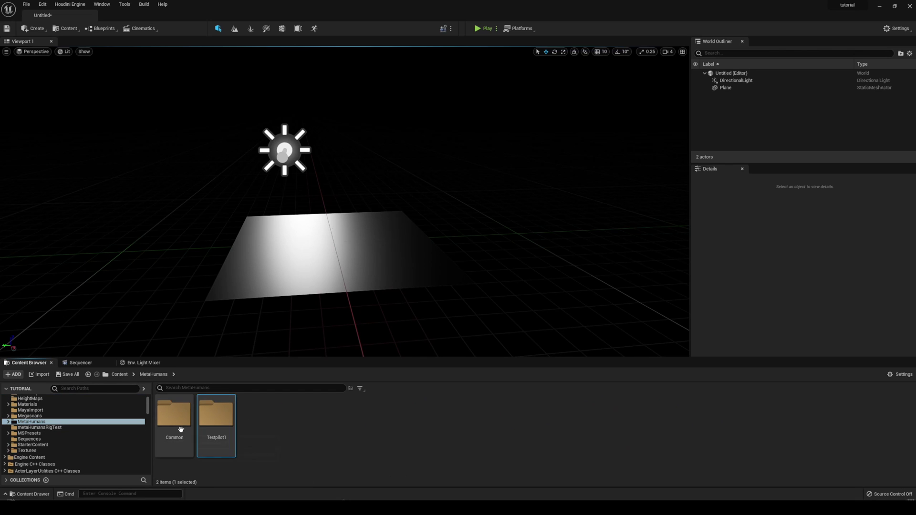
double_click(222, 413)
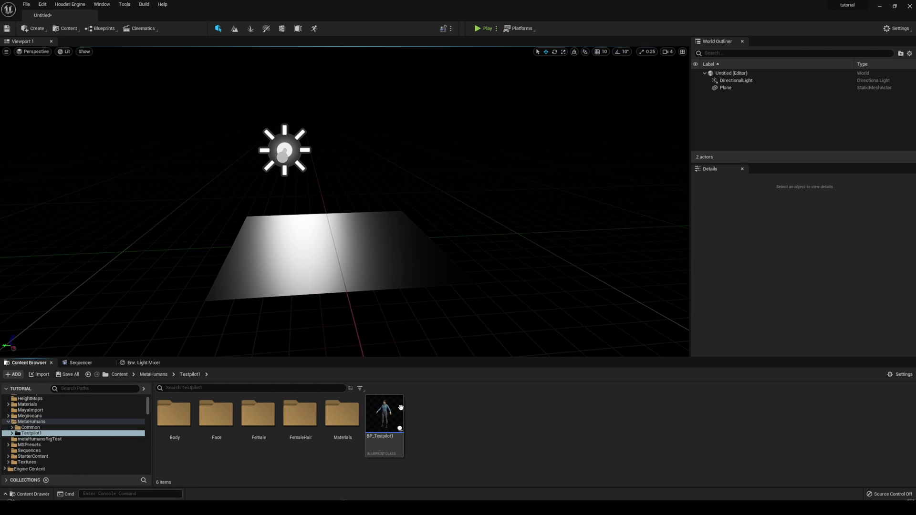
mouse_move(390, 420)
alt+drag(315, 219, 336, 226)
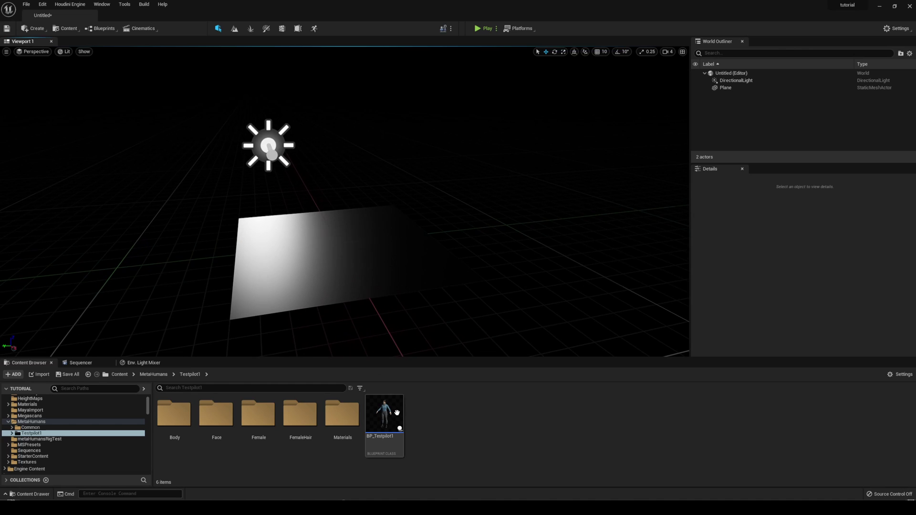
drag(389, 423, 333, 245)
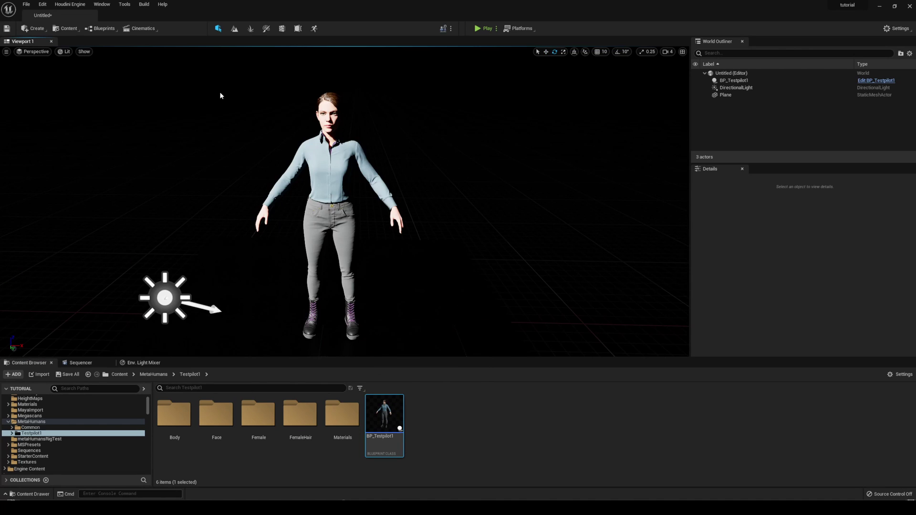
- Add a level sequence and save it as tutorial_seq1 in the Sequences folder
click(142, 28)
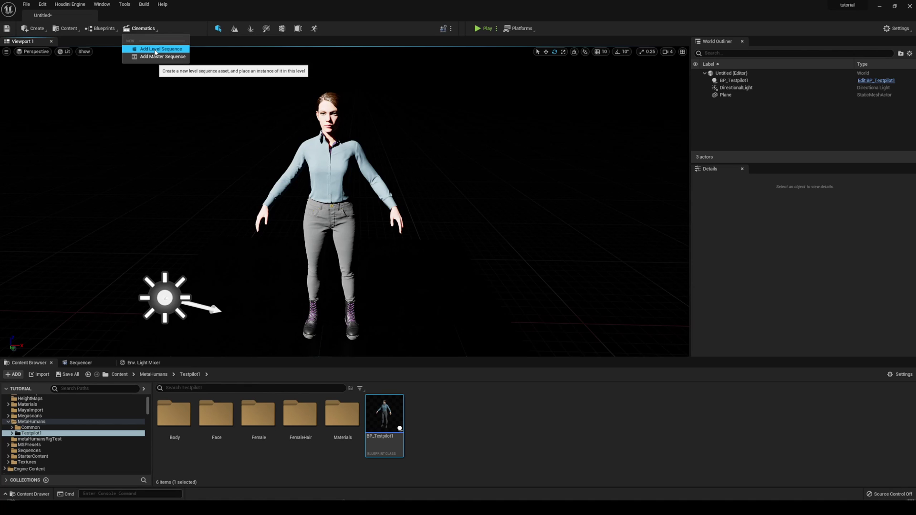
click(156, 49)
click(513, 252)
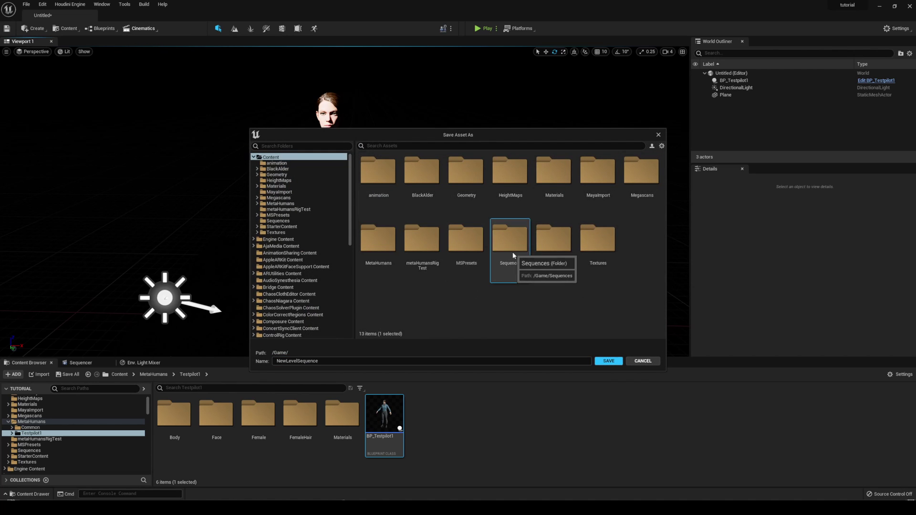
double_click(513, 254)
click(326, 361)
double_click(327, 361)
text(tutoria)
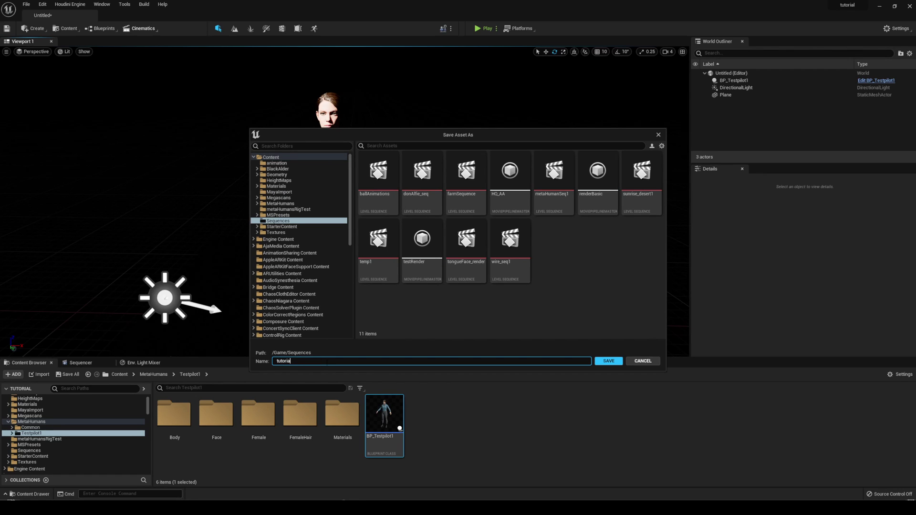
text(l_seq1)
click(610, 363)
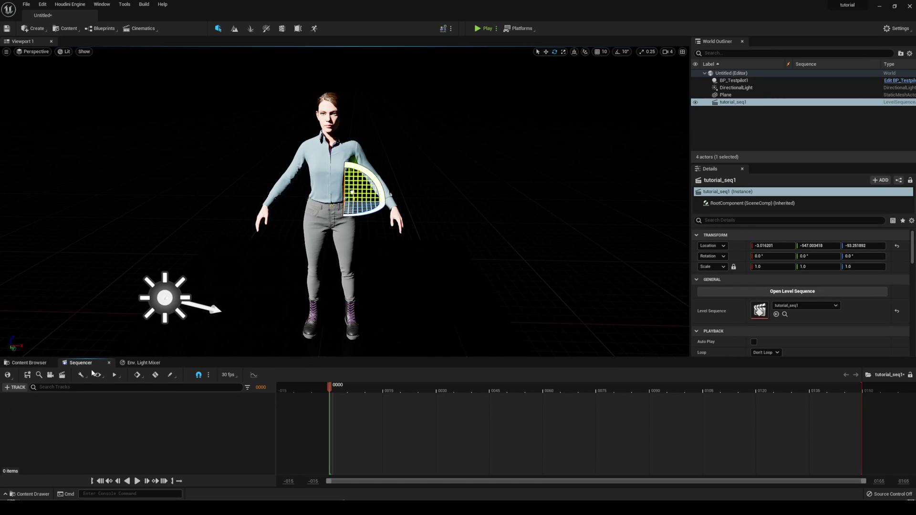
- Add the BP_Testpilot1 actor to the level sequence and delete its body's MetaHuman_ControlRig track
click(729, 82)
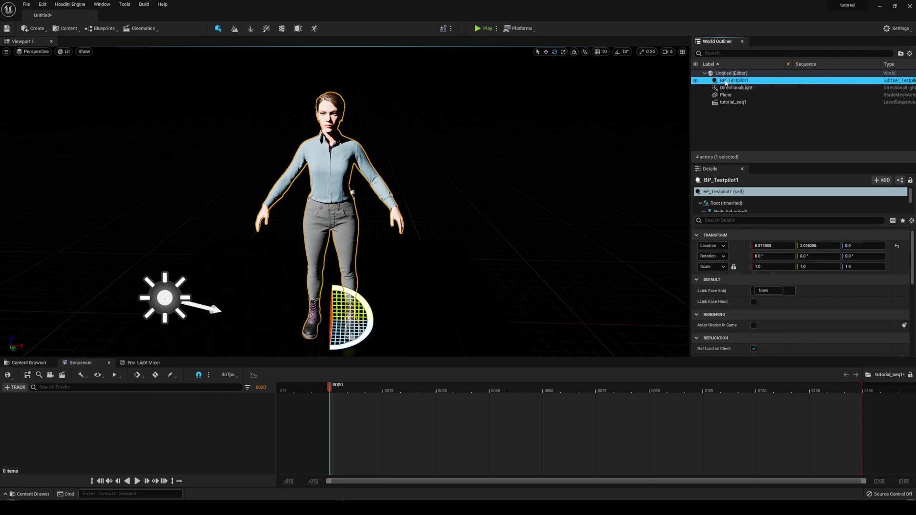
drag(725, 82, 366, 387)
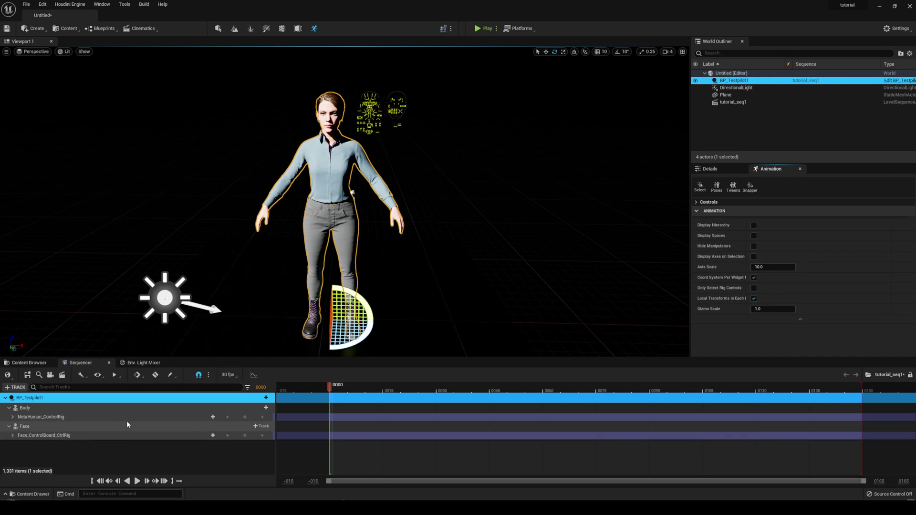
click(33, 418)
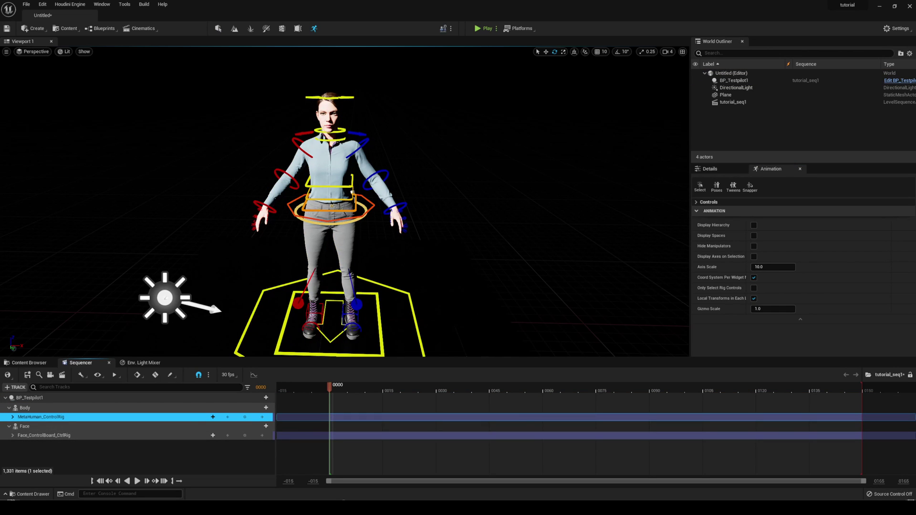
key(Delete)
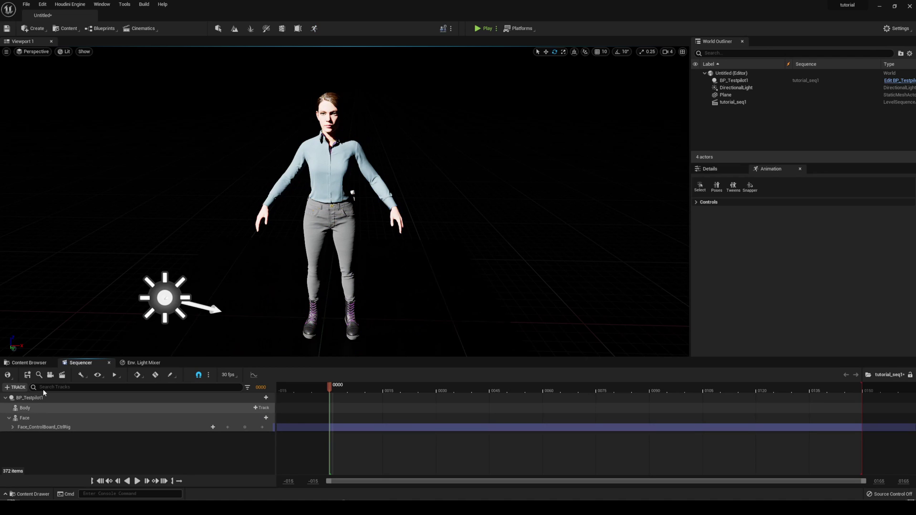
- Start importing the tutorial_bodyAnim FBX file into the project's animation content folder
click(29, 363)
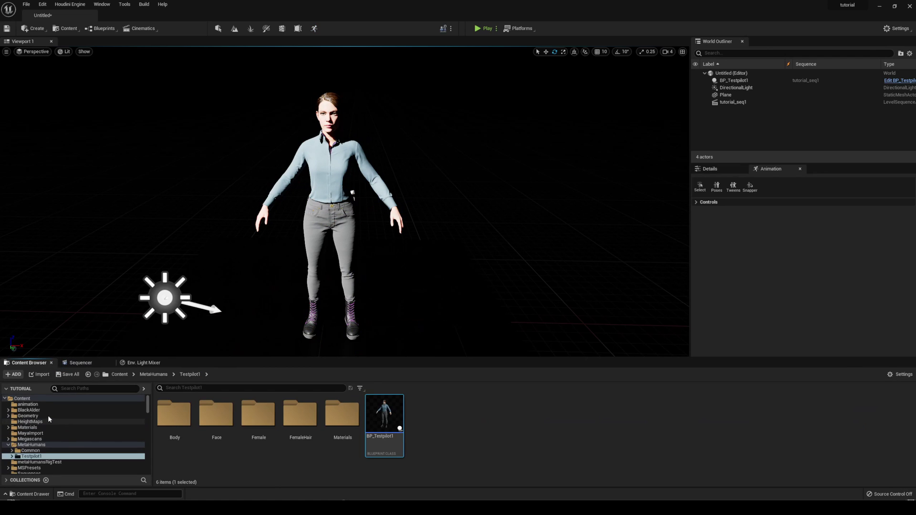
click(43, 404)
click(256, 426)
click(14, 374)
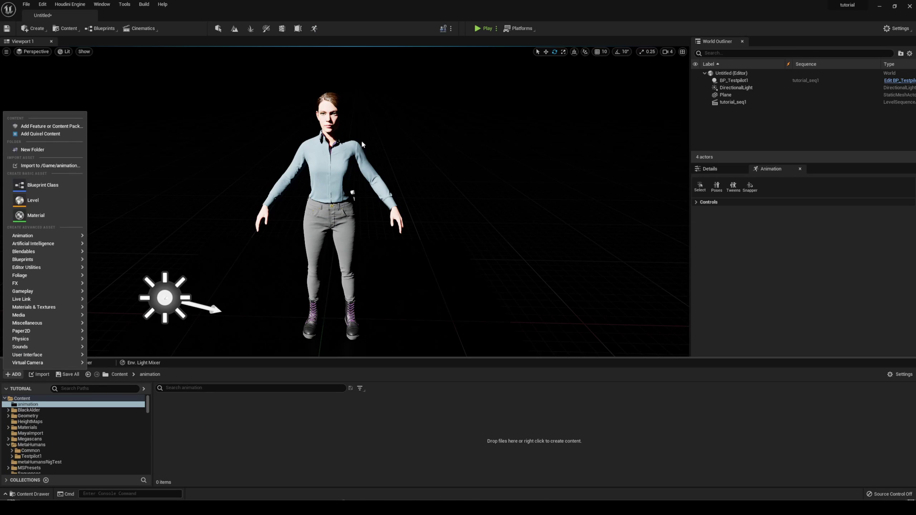
click(36, 165)
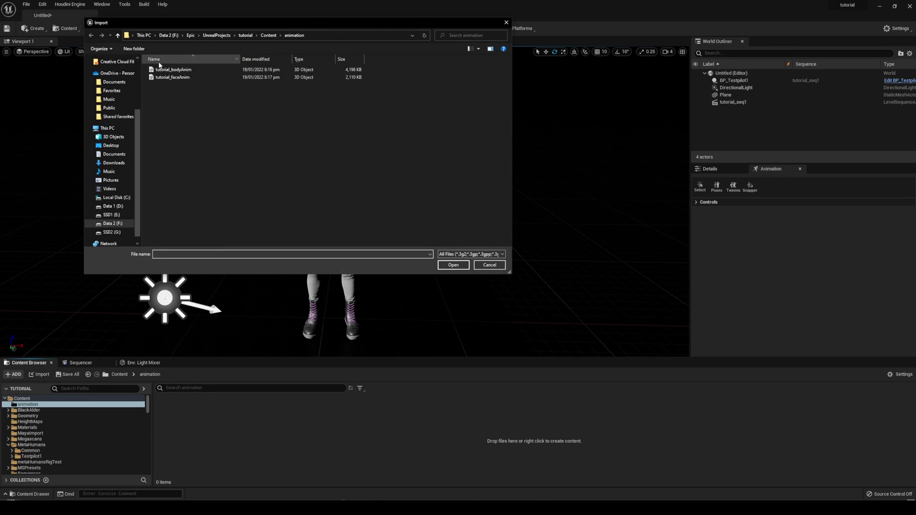
click(167, 72)
click(451, 265)
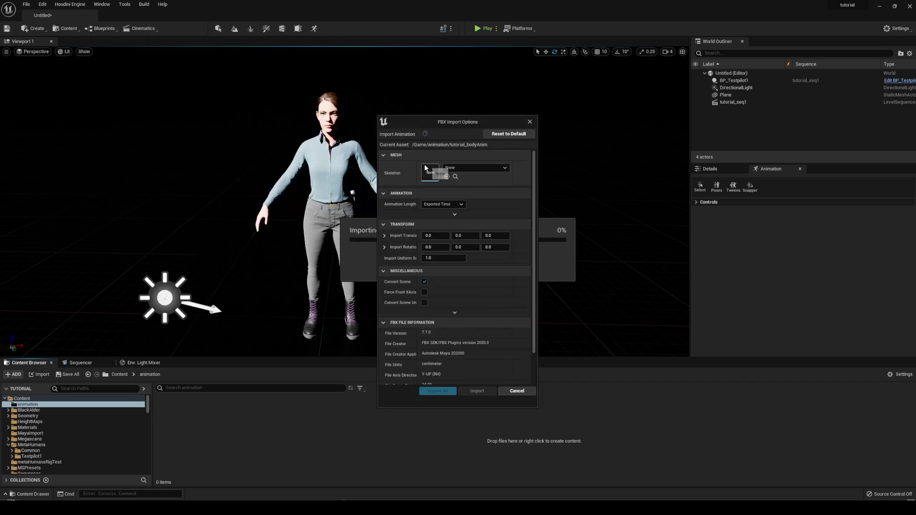
- Assign metahuman_base_skel as the skeleton, import the body animation, and dismiss the message log
click(470, 170)
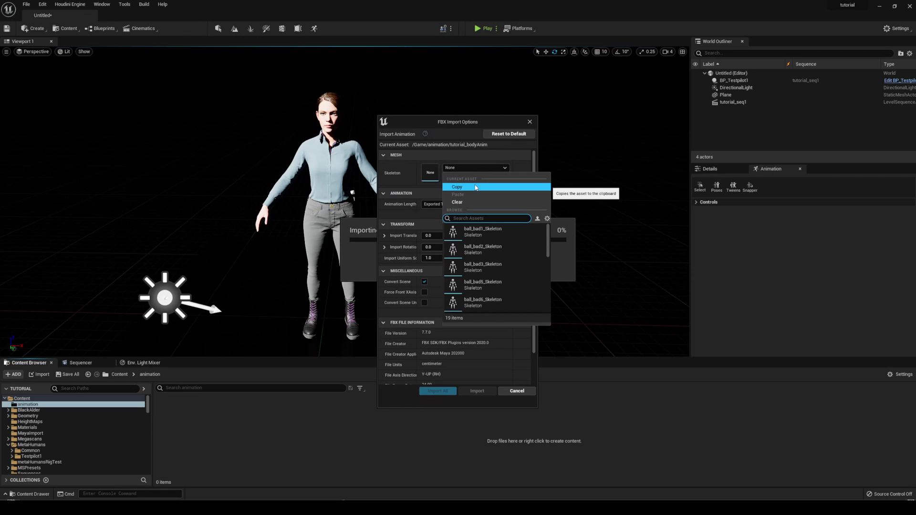
text(meta)
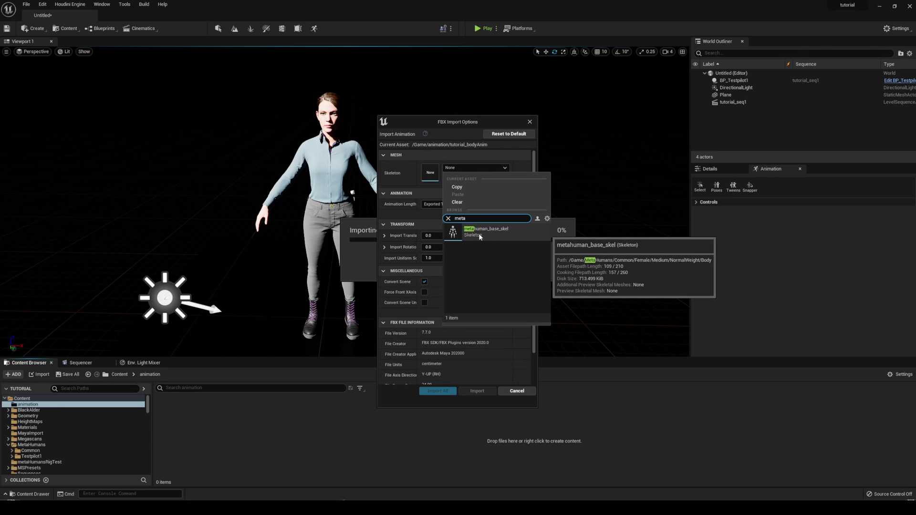
click(506, 232)
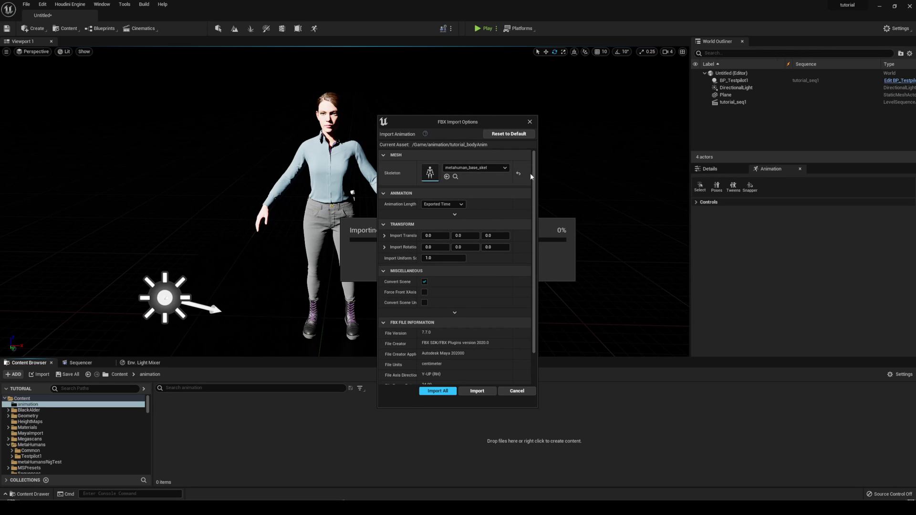
scroll(533, 227, down, 2)
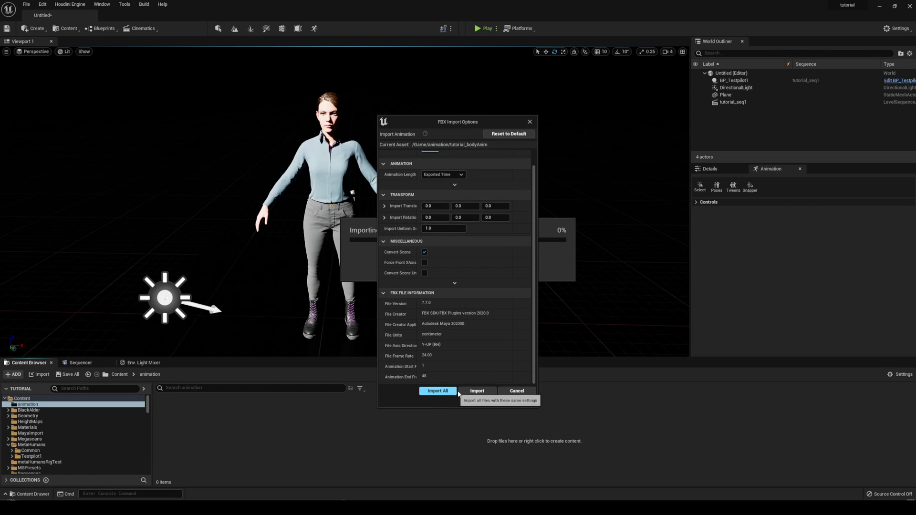
click(473, 393)
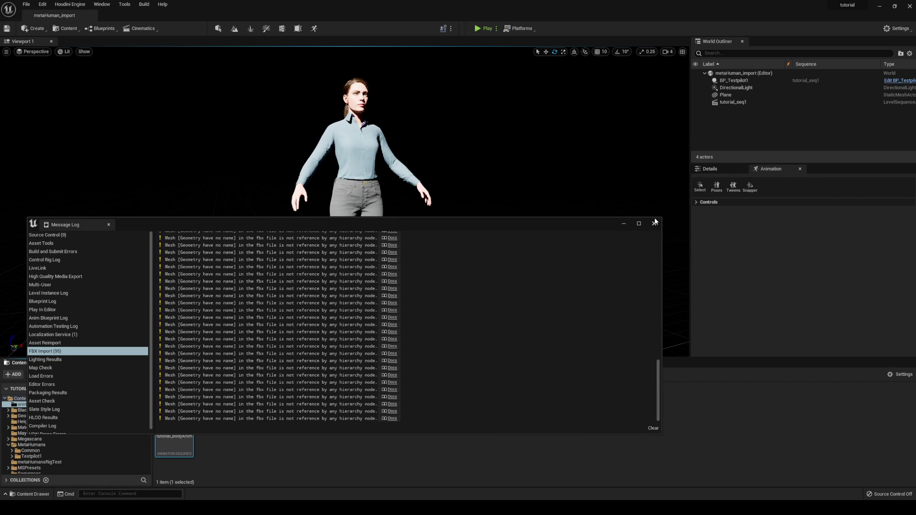
click(655, 223)
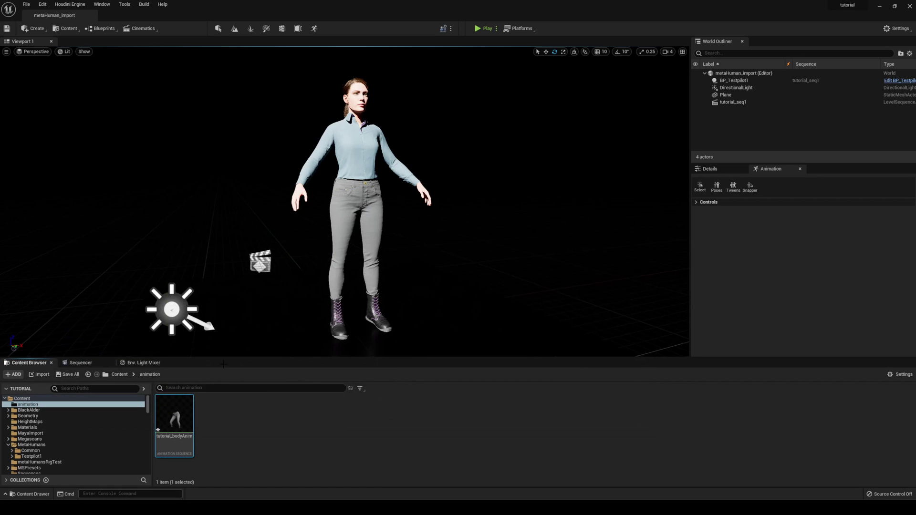
- Add the tutorial_bodyAnim animation sequence to the Body's Animation track in tutorial_seq1
click(77, 364)
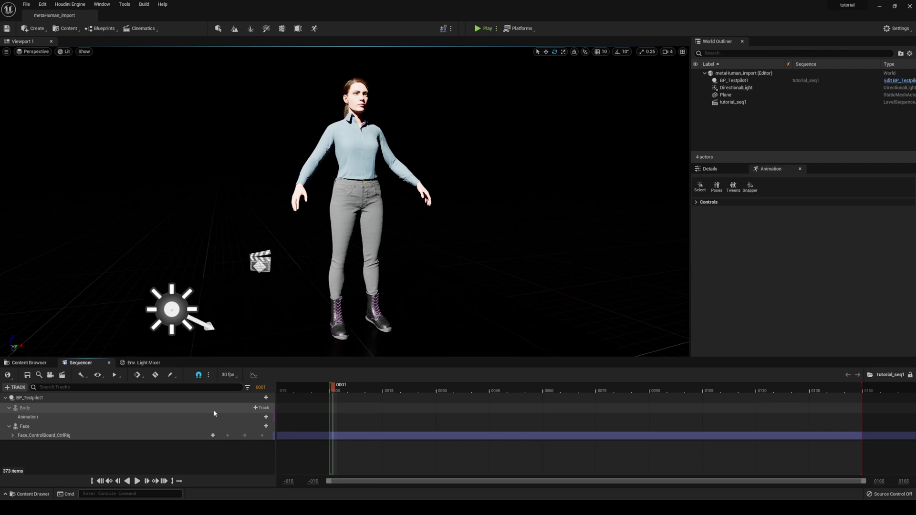
click(252, 418)
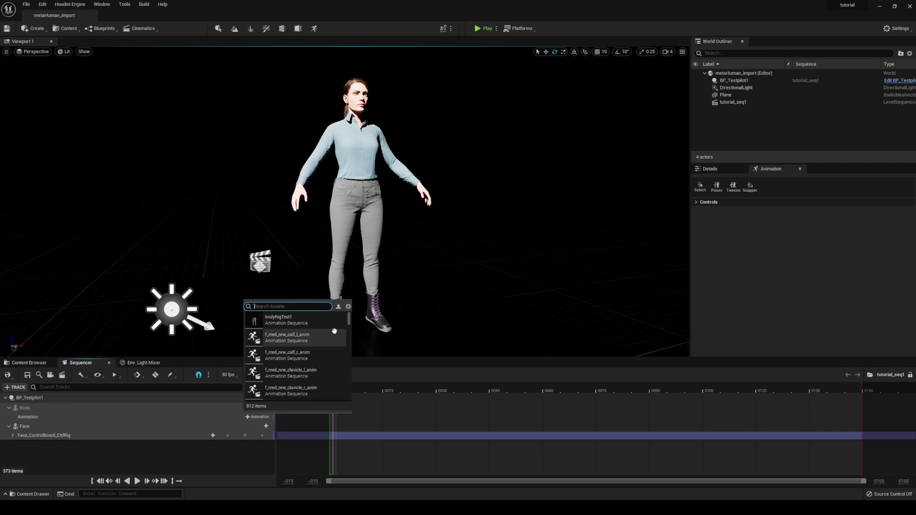
drag(348, 322, 348, 350)
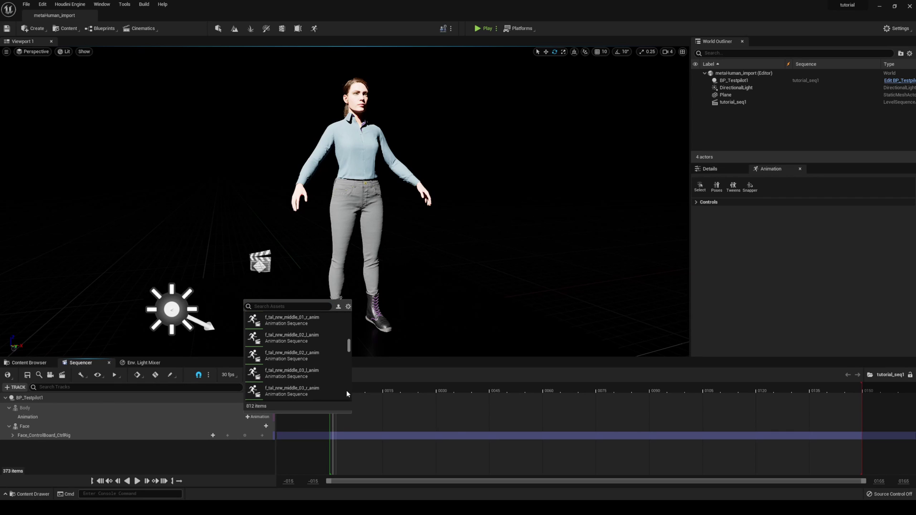
drag(347, 394, 348, 400)
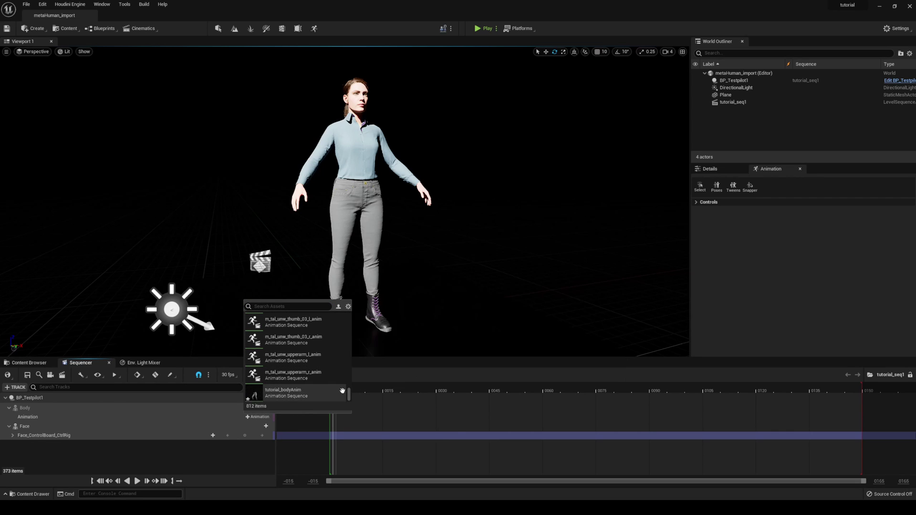
click(303, 396)
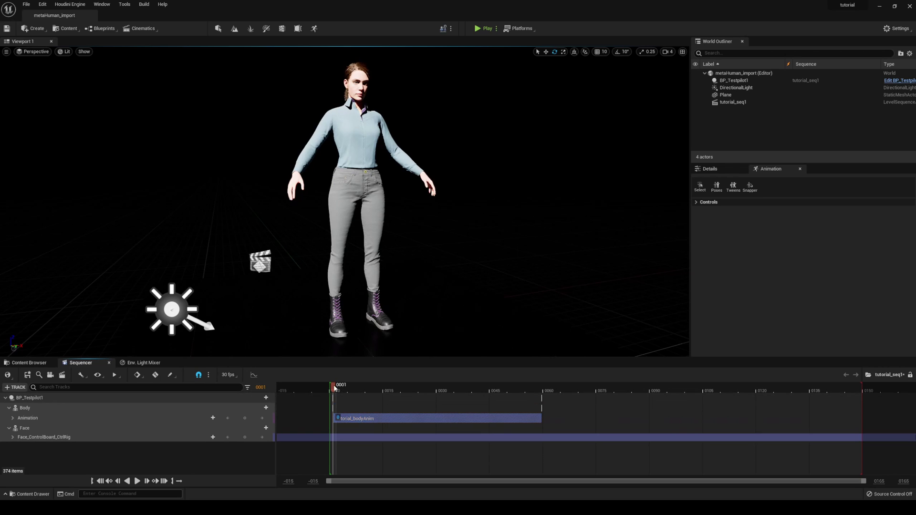
- Move the tutorial_bodyAnim section to start at frame 0 and scrub to frame 35 for a closer check of the body motion
drag(352, 416, 411, 389)
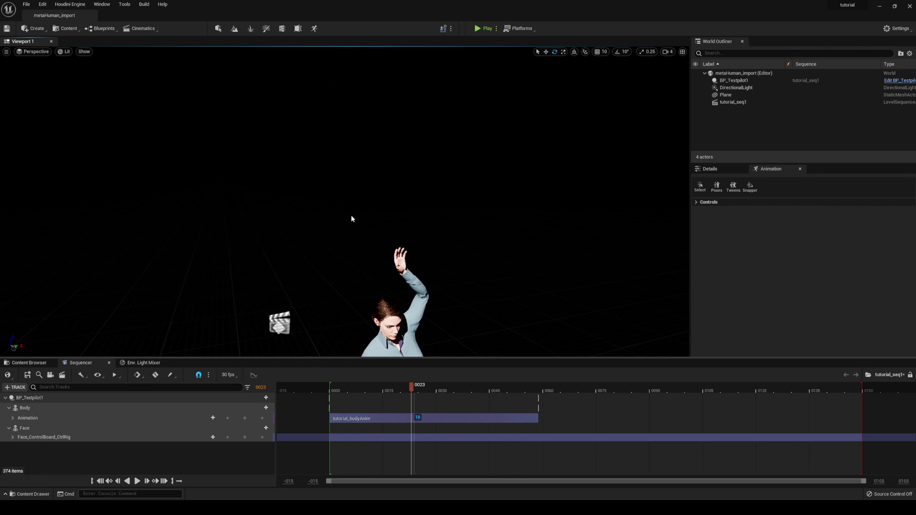
alt+drag(352, 217, 358, 291)
alt+right_drag(358, 291, 436, 353)
mouse_move(438, 382)
mouse_down()
mouse_move(429, 388)
mouse_move(517, 388)
mouse_move(454, 390)
mouse_up()
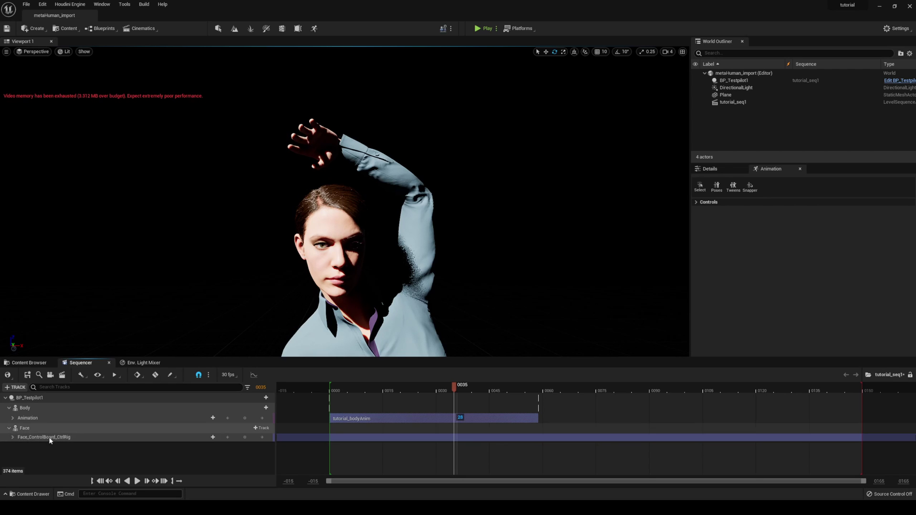
- Import the tutorial_faceAnim FBX onto the Face_ControlBoard_CtrlRig track using the MetaHuman Control Mappings preset
click(32, 437)
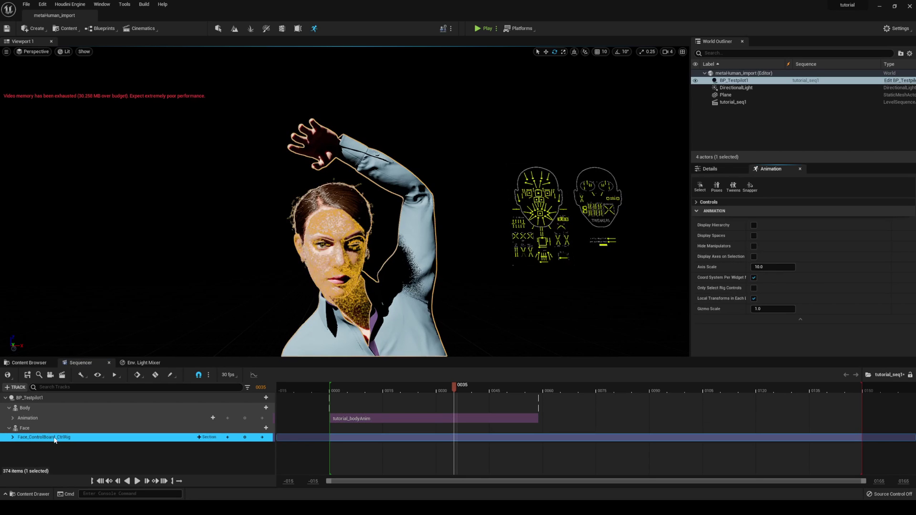
right_click(86, 439)
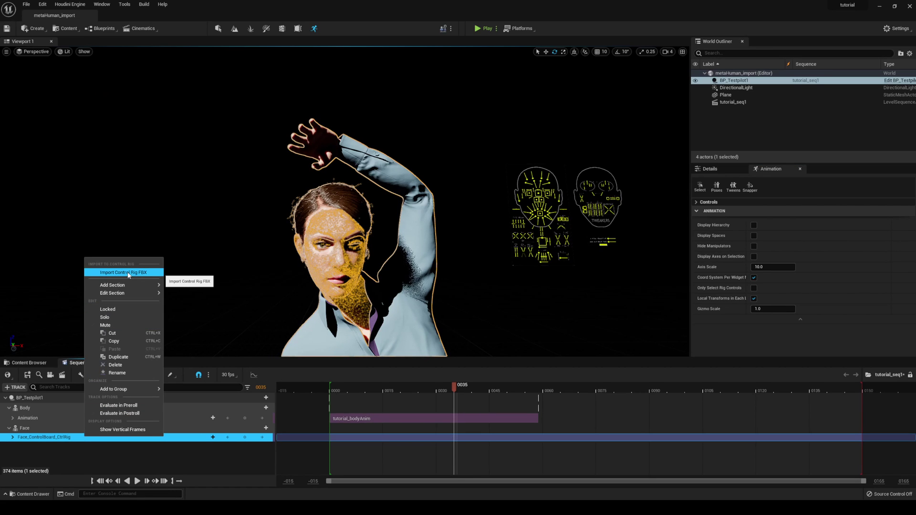
click(128, 274)
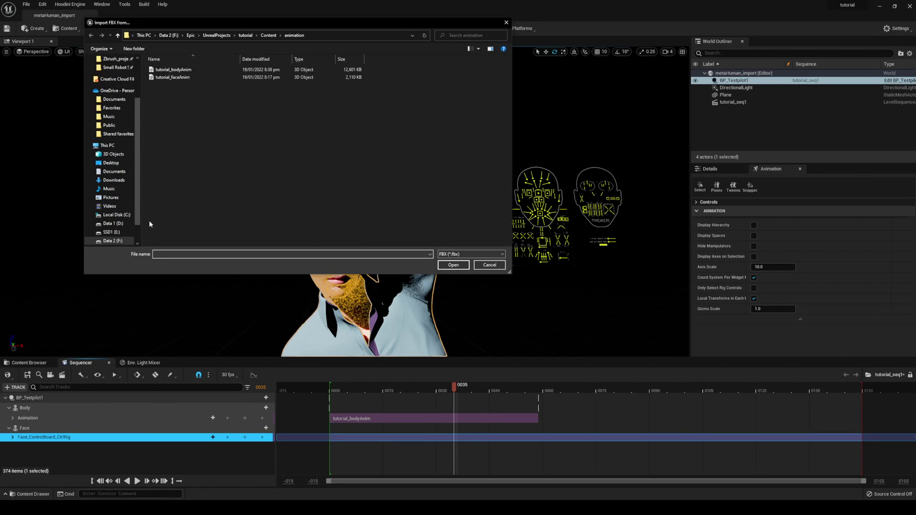
click(193, 76)
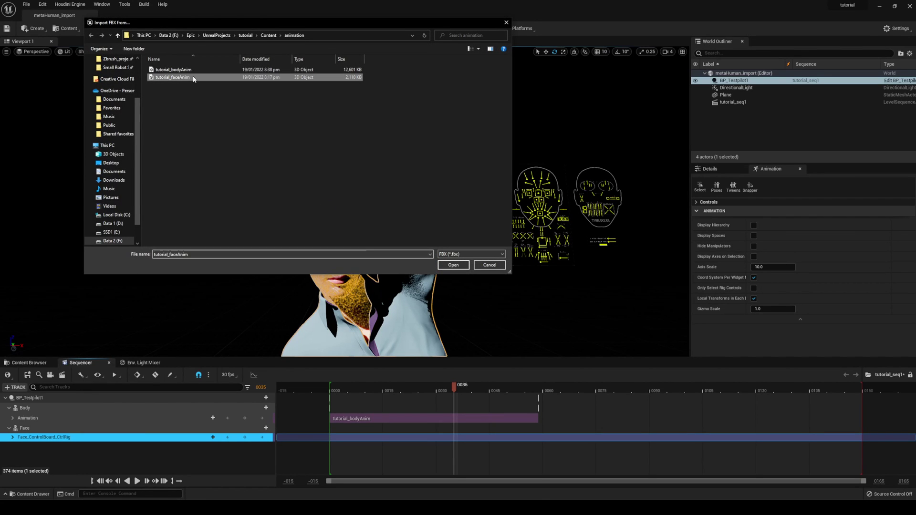
click(455, 265)
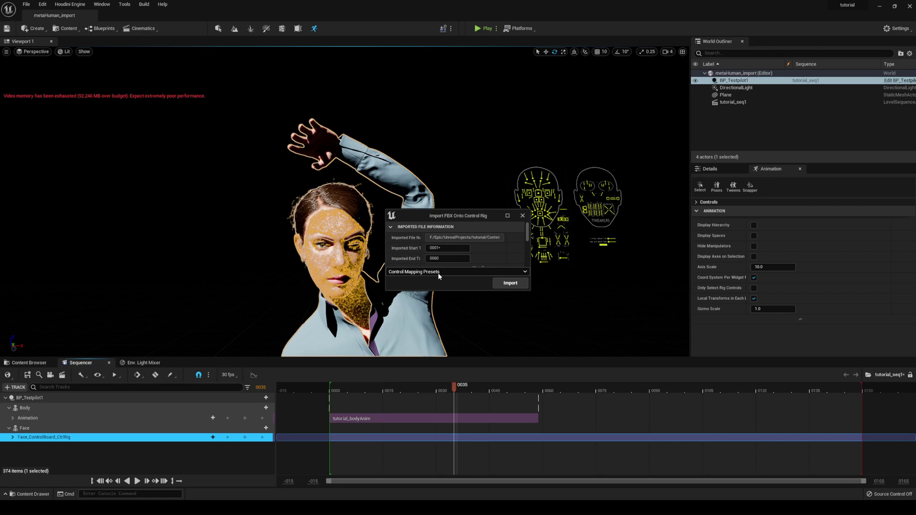
click(439, 275)
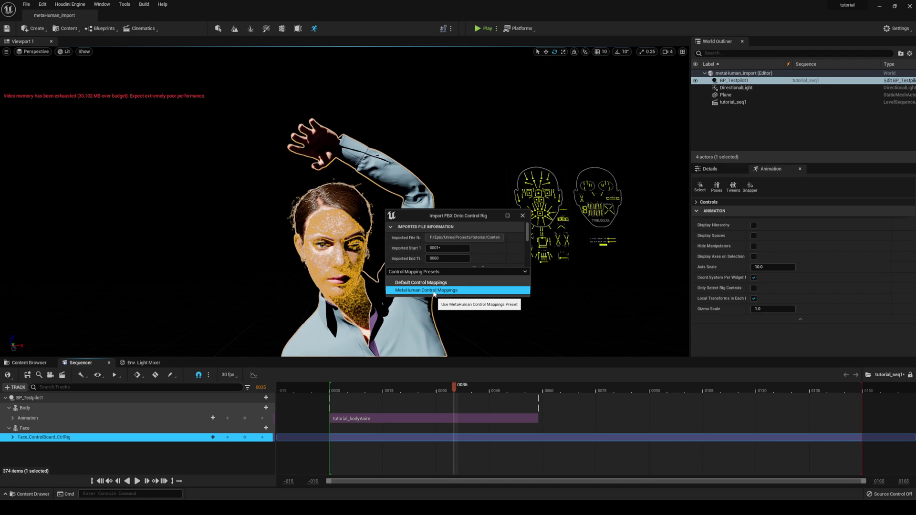
click(434, 291)
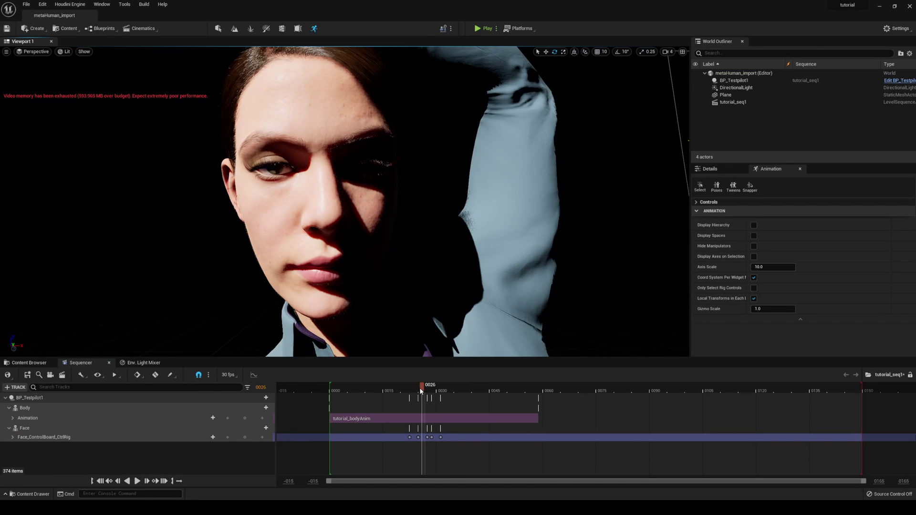
- Scrub through the sequence and view the character from several angles to examine the combined face and body animation
drag(420, 388, 509, 397)
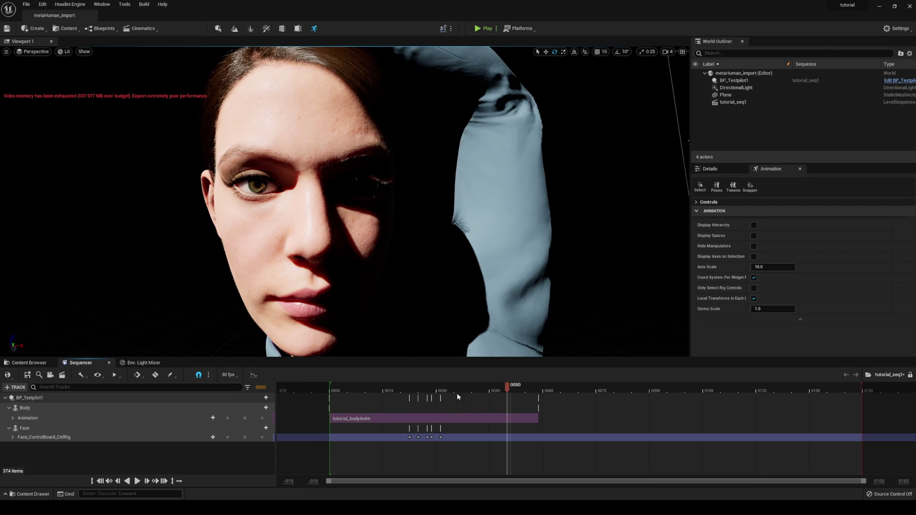
drag(369, 390, 340, 390)
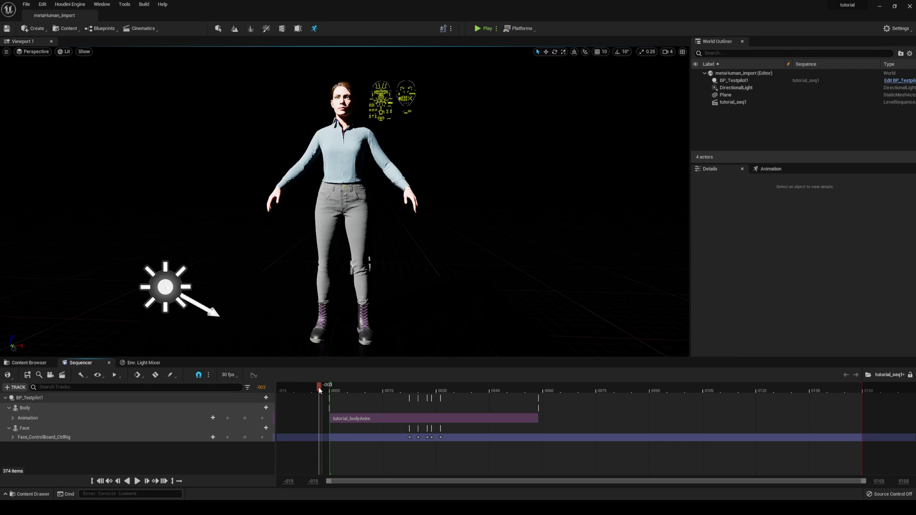
drag(319, 389, 315, 390)
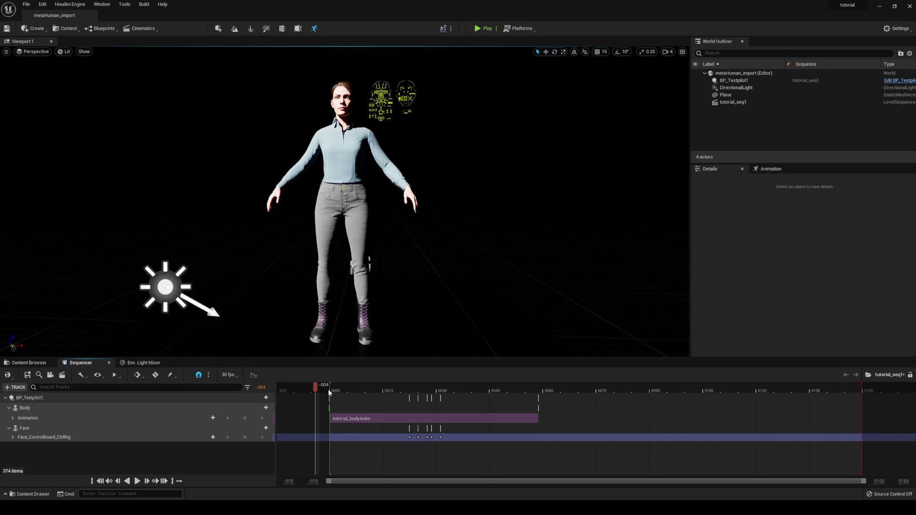
click(325, 393)
alt+drag(250, 207, 265, 207)
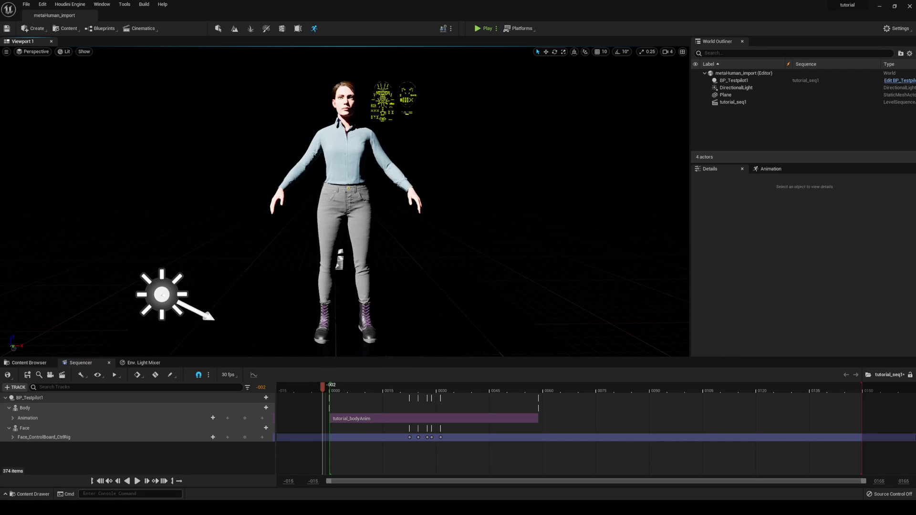
right_drag(253, 206, 241, 192)
mouse_move(456, 181)
alt+right_down()
mouse_move(436, 181)
mouse_move(485, 181)
mouse_move(453, 178)
alt+right_up()
alt+right_drag(528, 164, 485, 179)
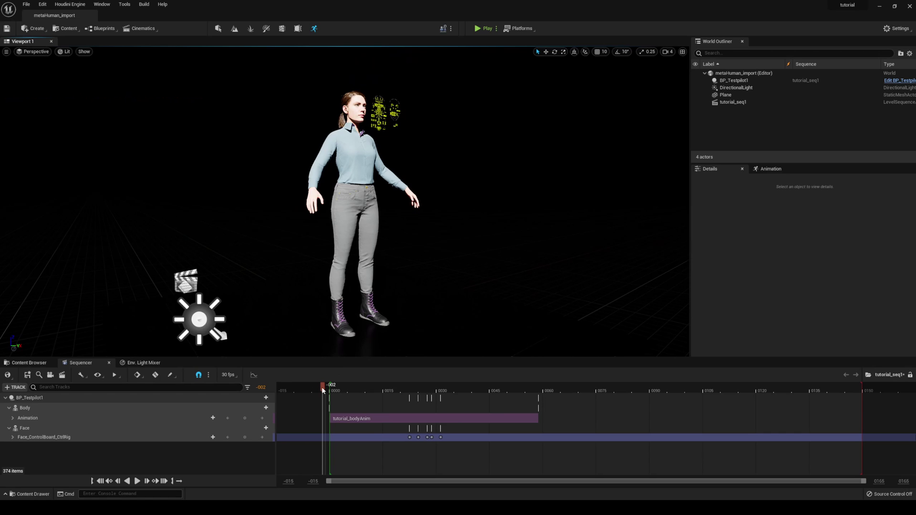
drag(323, 388, 336, 388)
alt+drag(464, 200, 415, 199)
right_drag(448, 193, 419, 202)
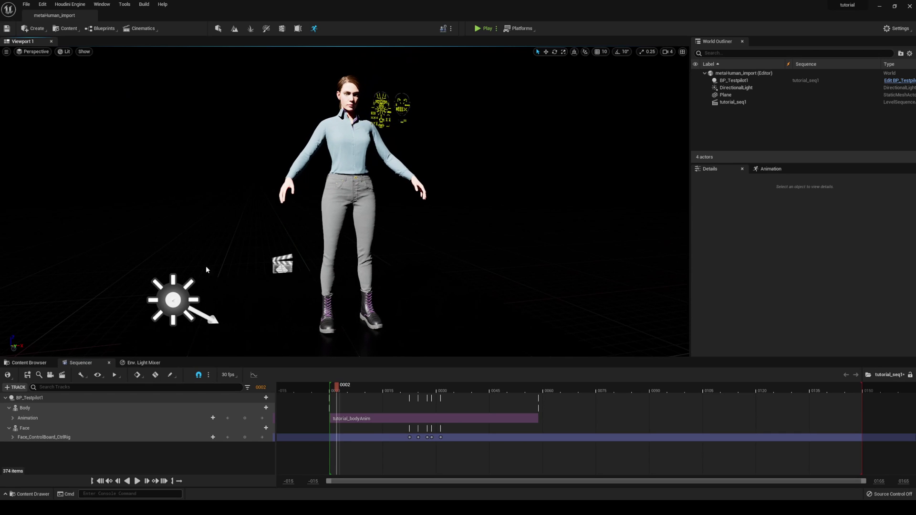
- Open the tutorial_bodyAnim asset, look through its Retarget Source options, and close its editor
click(24, 363)
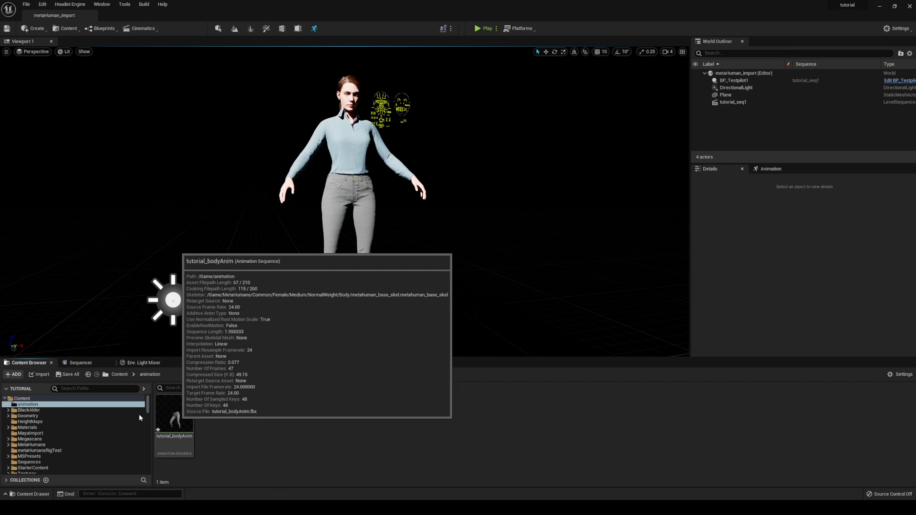
double_click(187, 419)
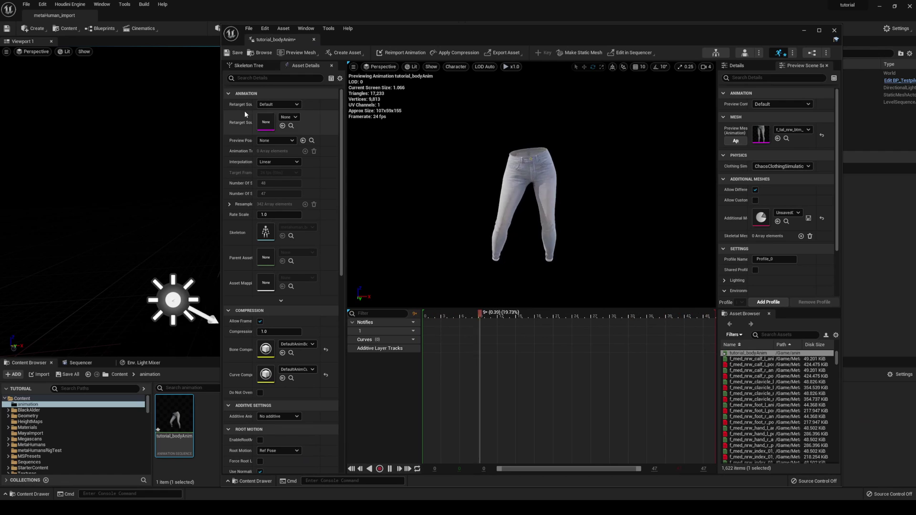
drag(221, 111, 126, 112)
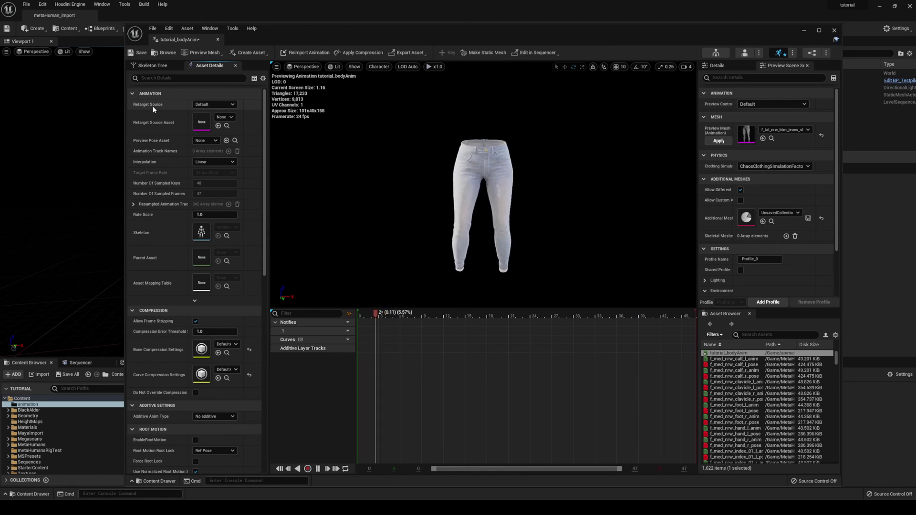
click(211, 104)
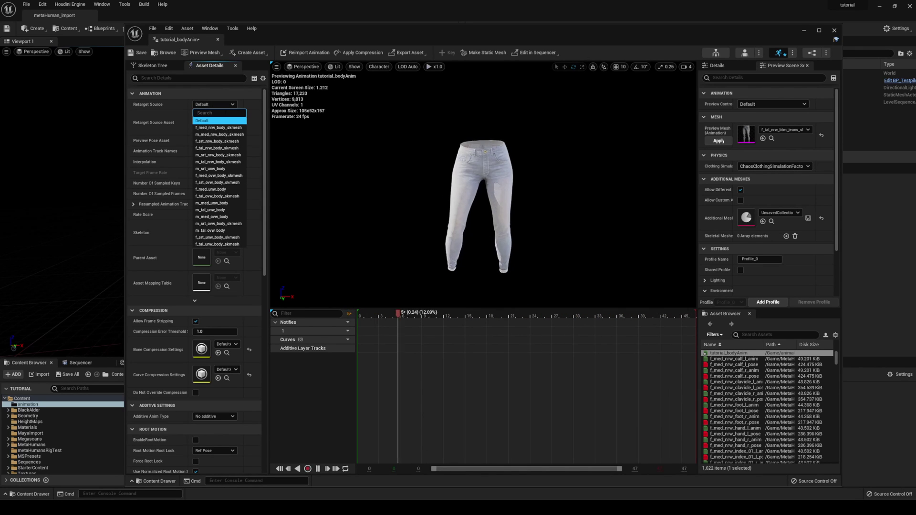
click(875, 405)
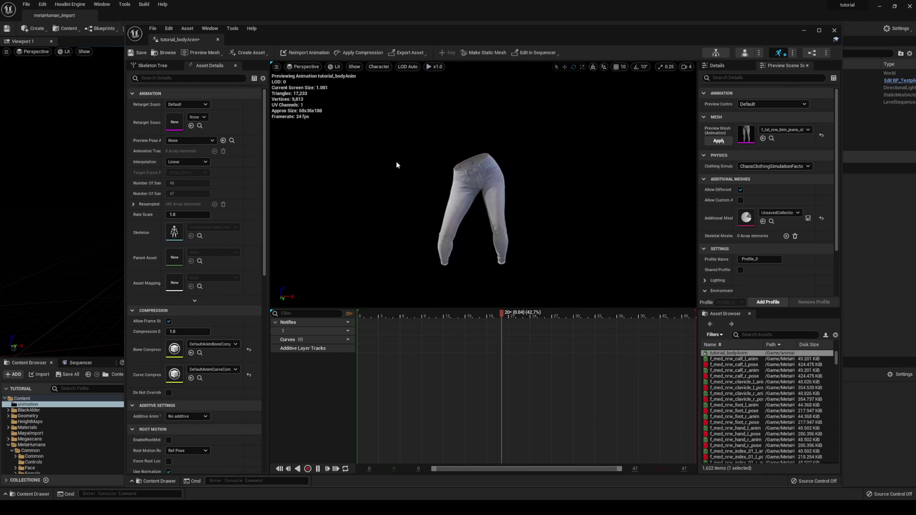
click(835, 31)
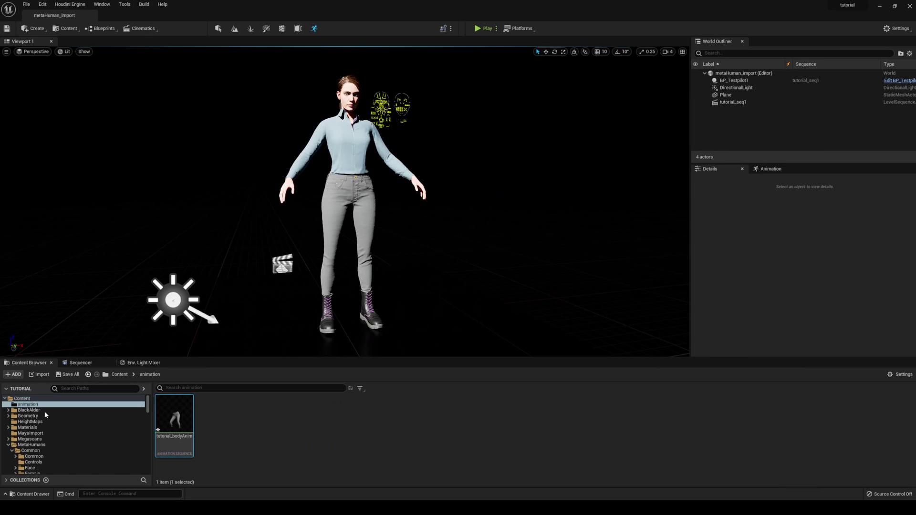
- Open the BP_Testpilot1 blueprint in the MetaHumans Testpilot1 folder, check which skeletal mesh its Body component uses, and close it
scroll(55, 454, down, 3)
scroll(51, 447, down, 2)
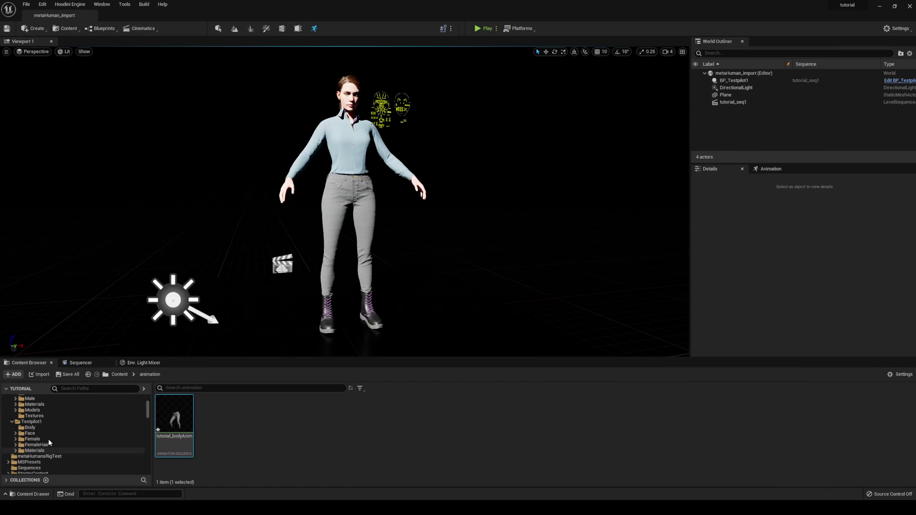
scroll(48, 439, up, 3)
scroll(47, 442, down, 2)
click(45, 434)
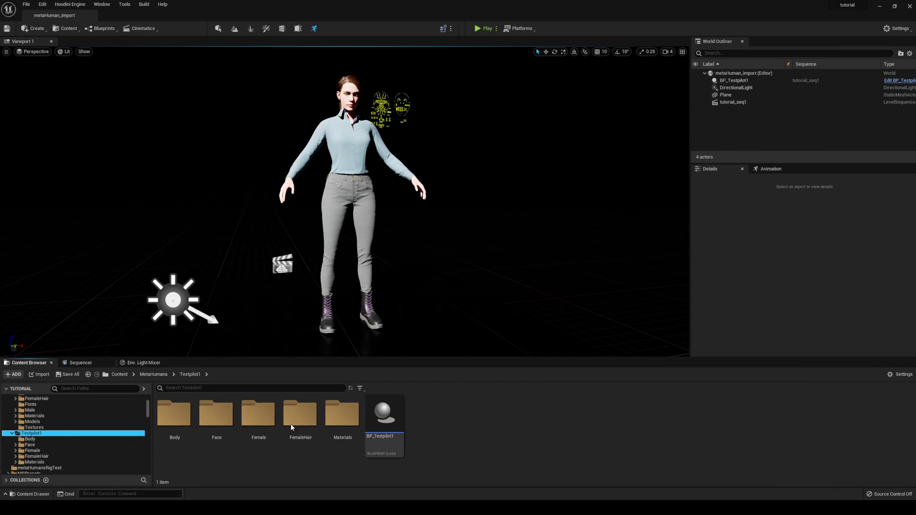
double_click(370, 408)
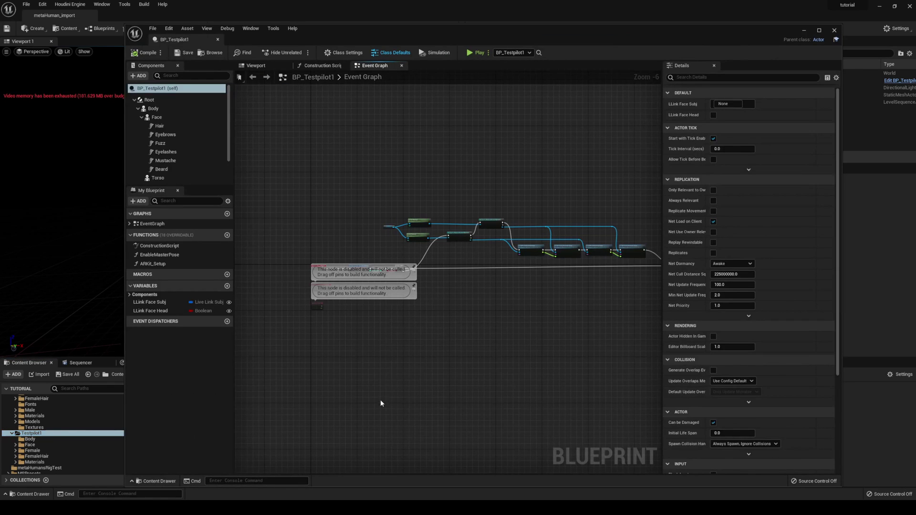
click(157, 117)
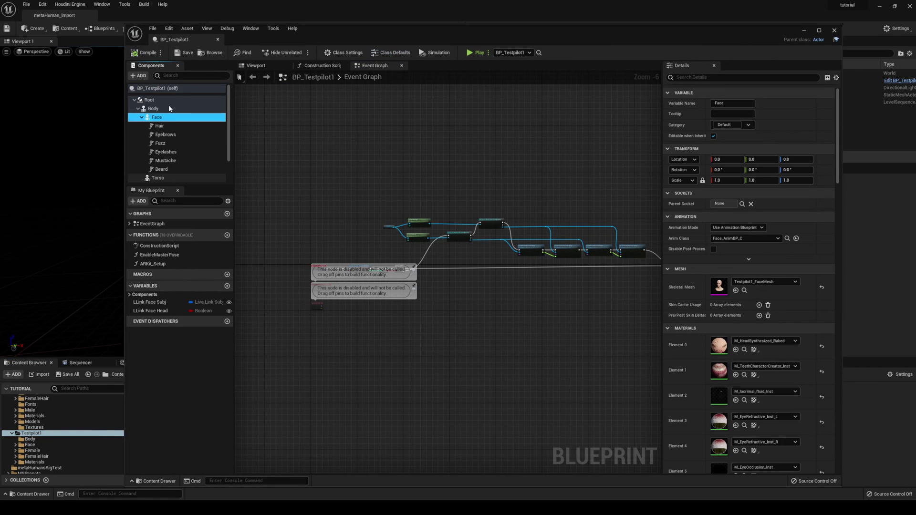
click(153, 109)
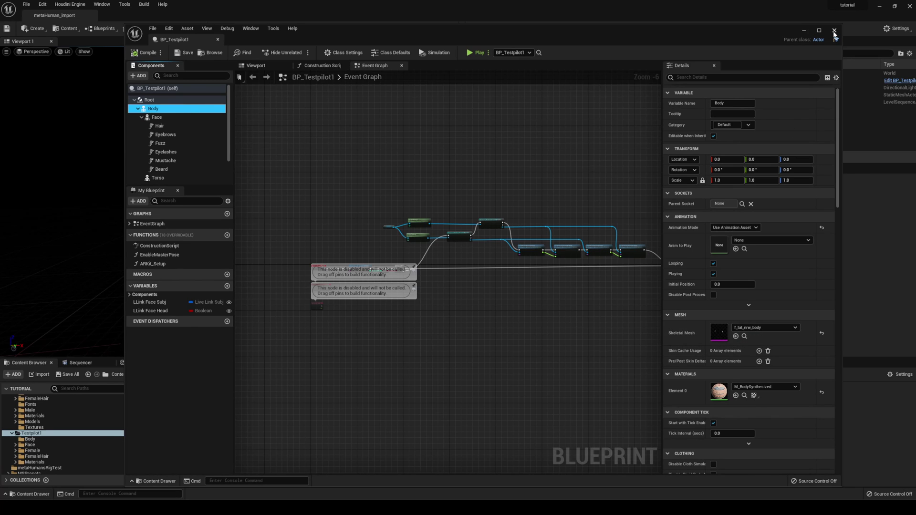
click(834, 32)
- Reopen tutorial_bodyAnim from the animation folder, open its Retarget Source options, and scrub the level sequence to review the body motion
scroll(104, 436, up, 5)
click(45, 406)
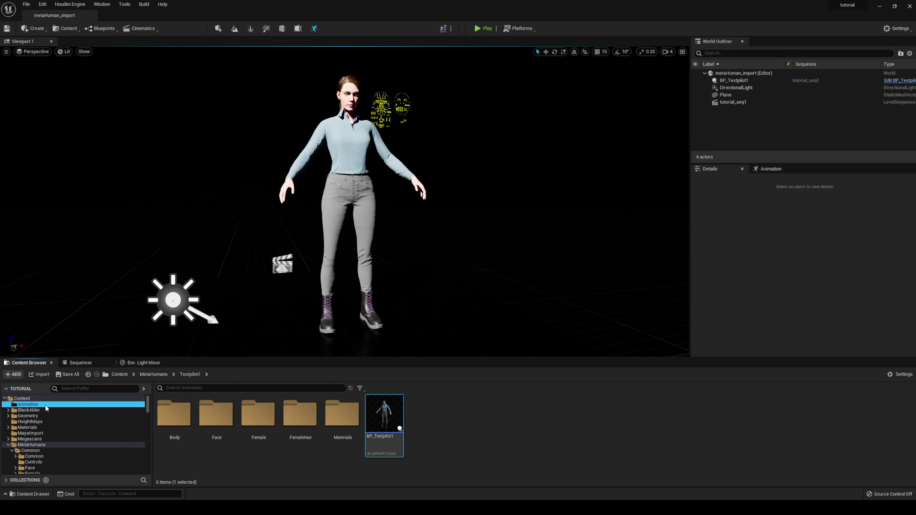
double_click(180, 419)
click(191, 105)
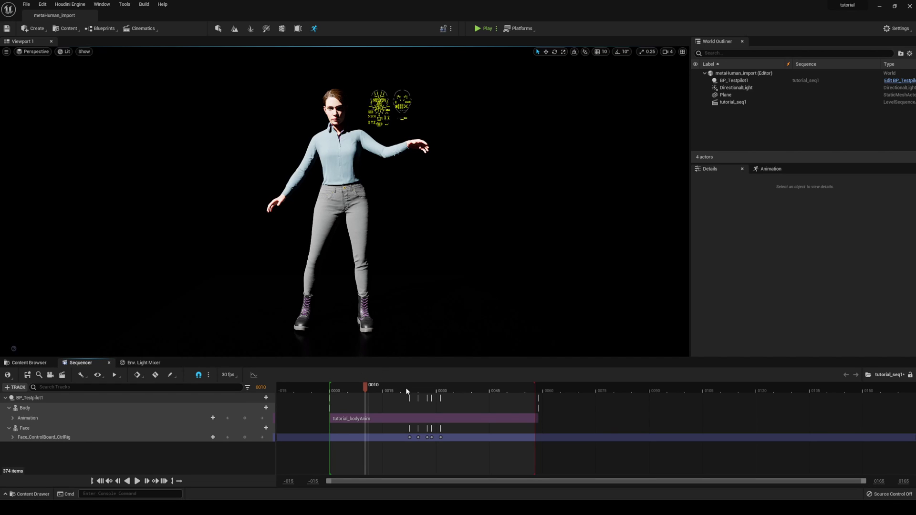
click(471, 390)
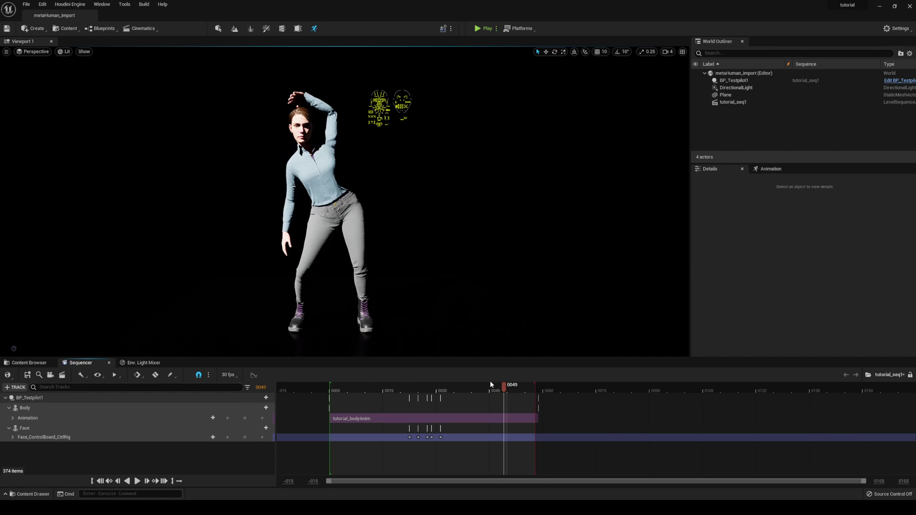